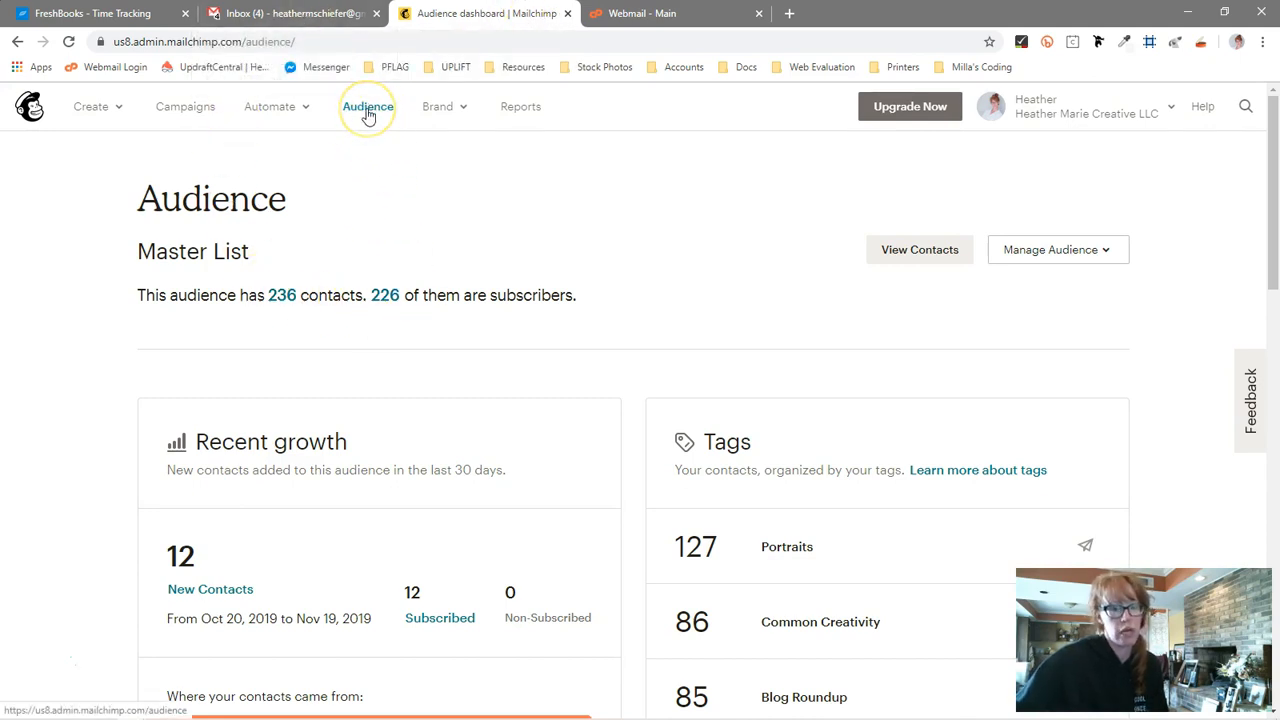
Go to the Mailchimp dashboard and open the Manage Website page under Brand
{"action": "left_click", "coordinate": [26, 106]}
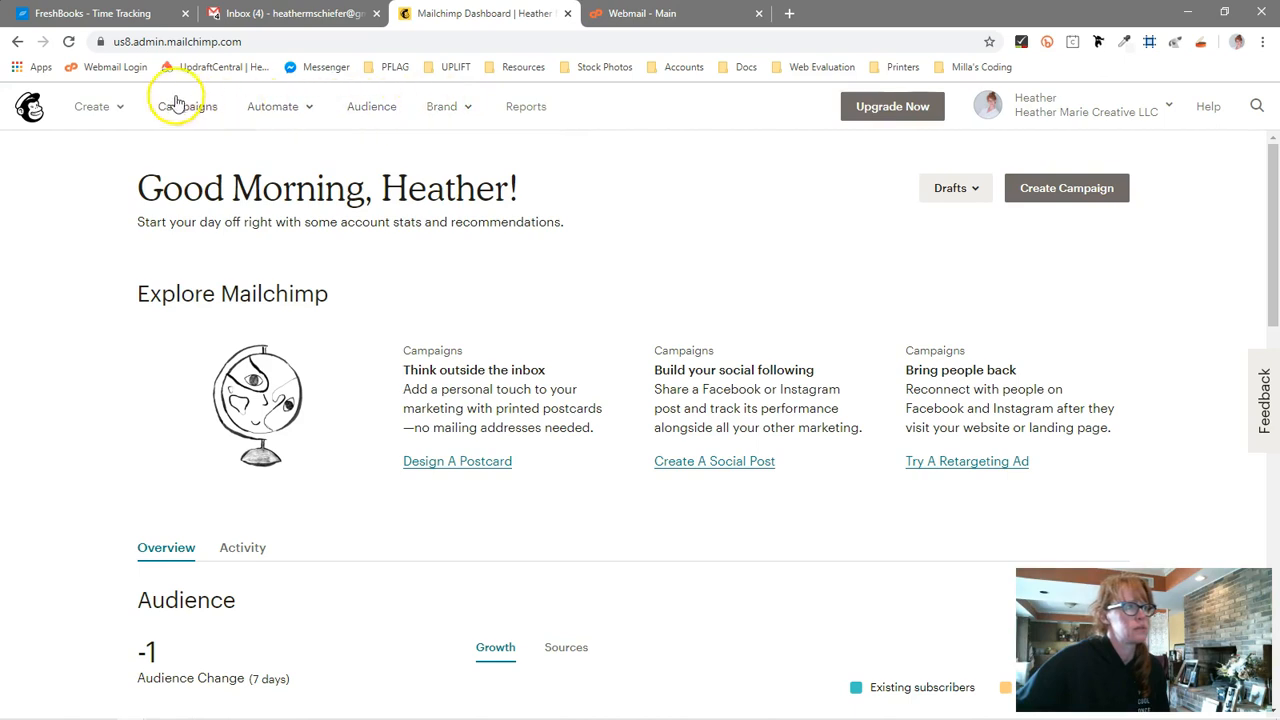
{"action": "left_click", "coordinate": [437, 116]}
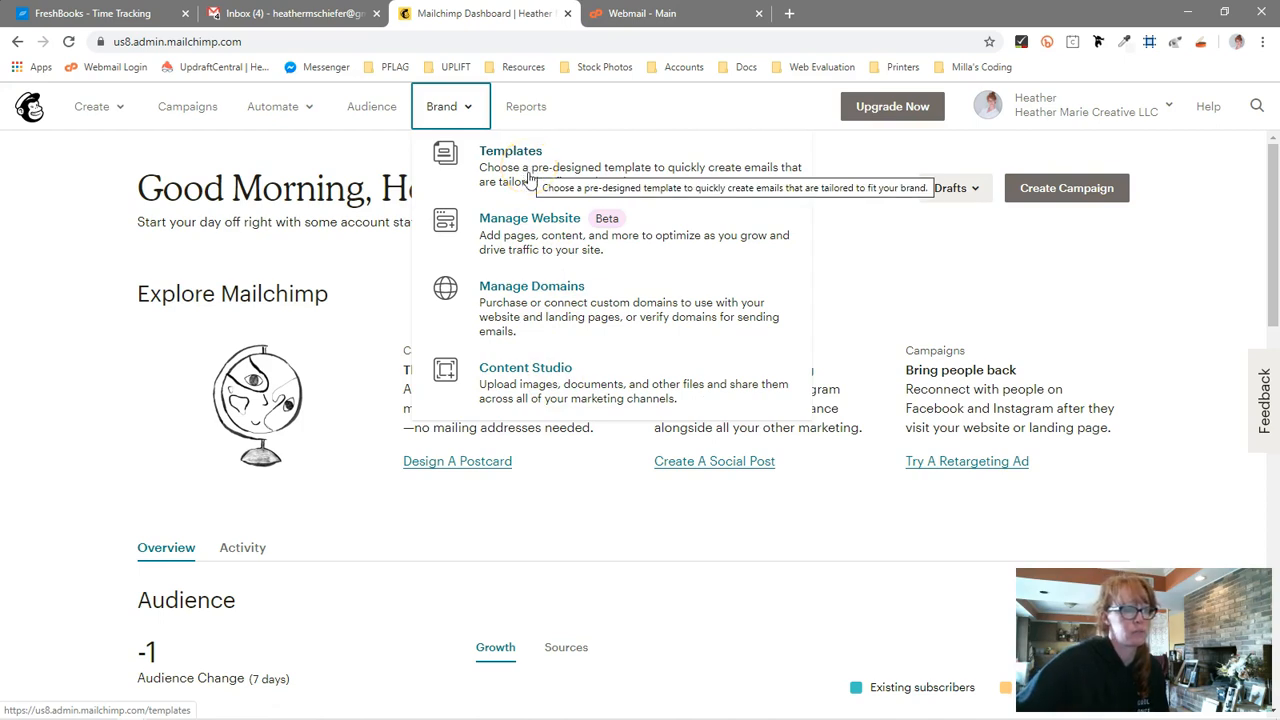
{"action": "left_click", "coordinate": [507, 225]}
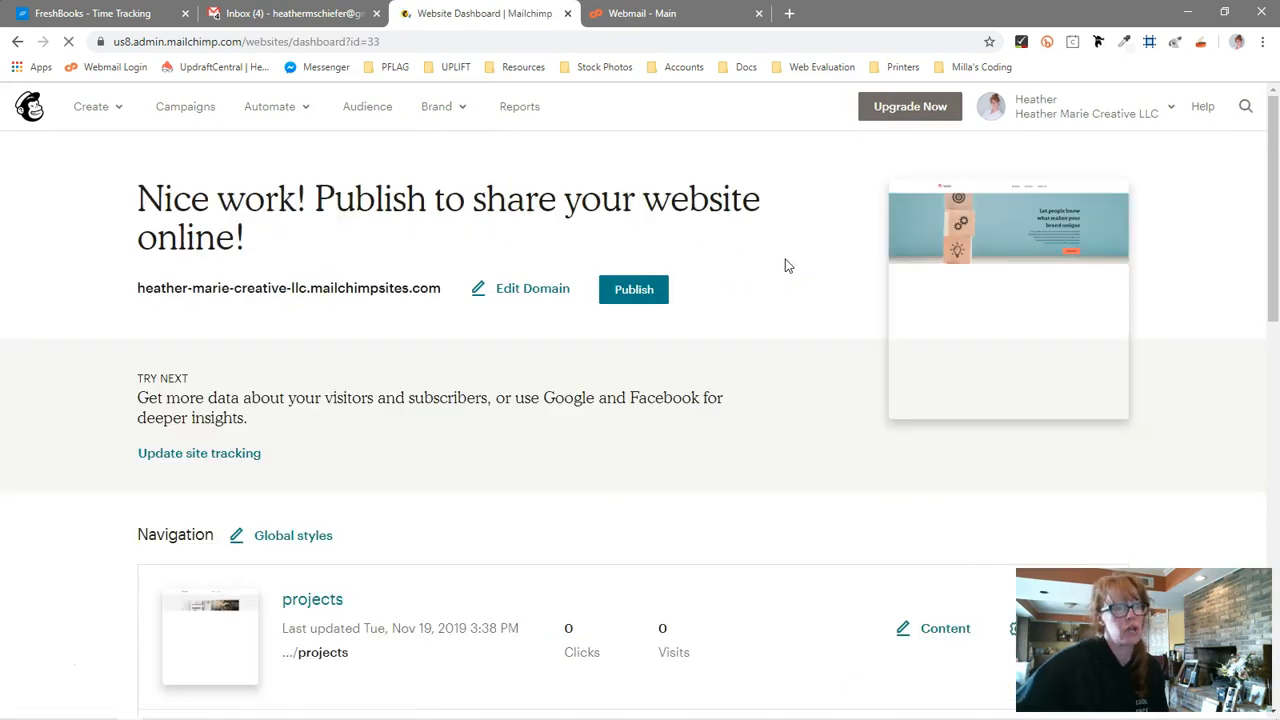
Review the website's navigation pages and other pages listed on the website dashboard
{"action": "left_click", "coordinate": [76, 362]}
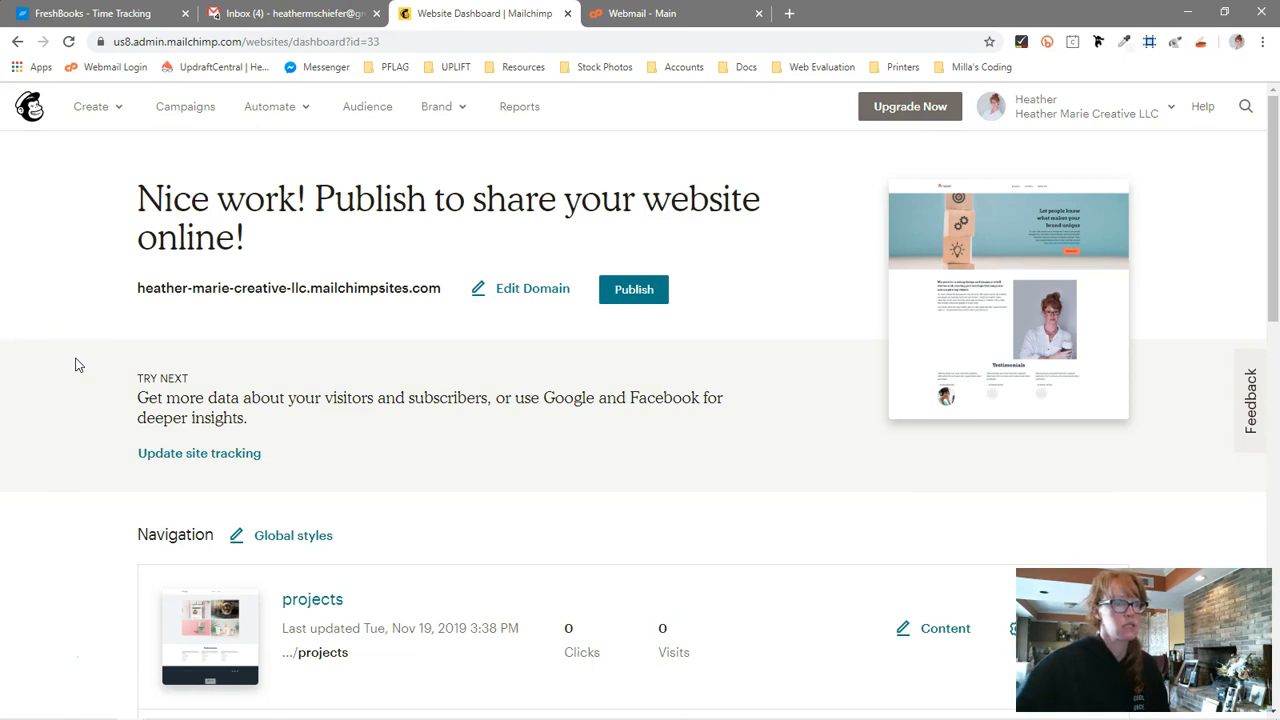
{"action": "scroll", "coordinate": [76, 364], "scroll_direction": "down", "scroll_amount": 1}
{"action": "scroll", "coordinate": [76, 364], "scroll_direction": "up", "scroll_amount": 1}
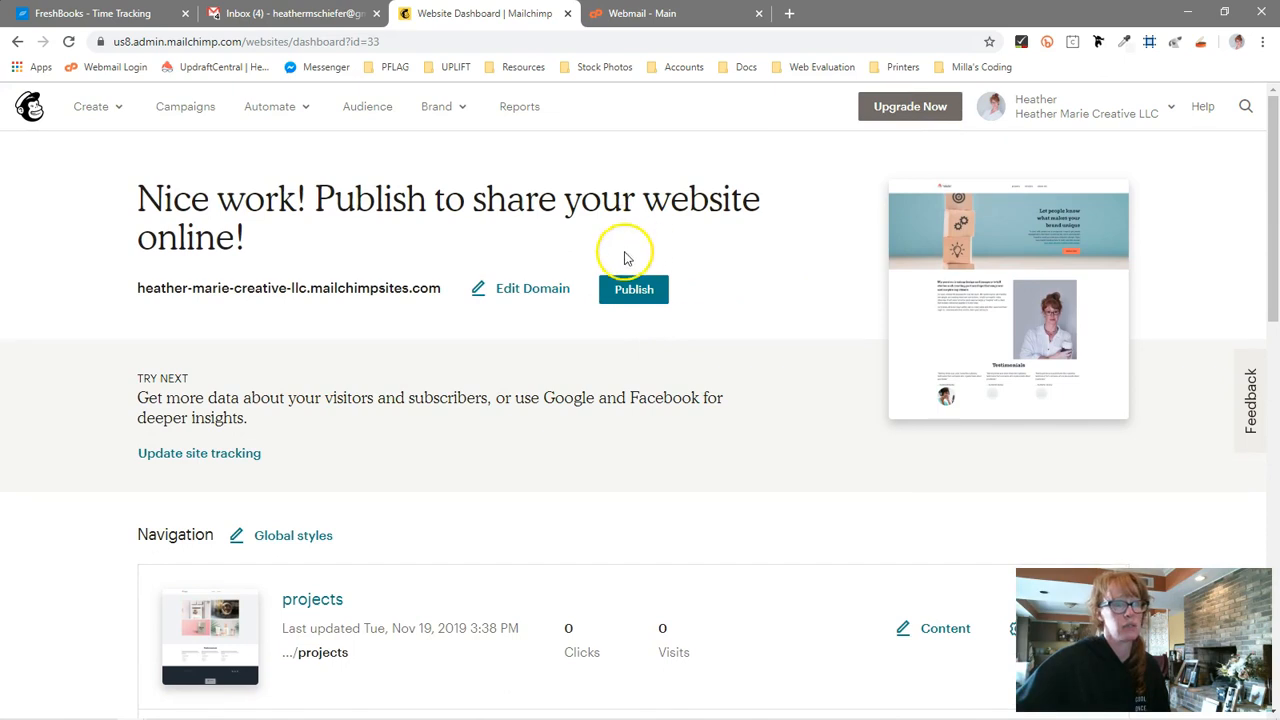
{"action": "left_click", "coordinate": [603, 292]}
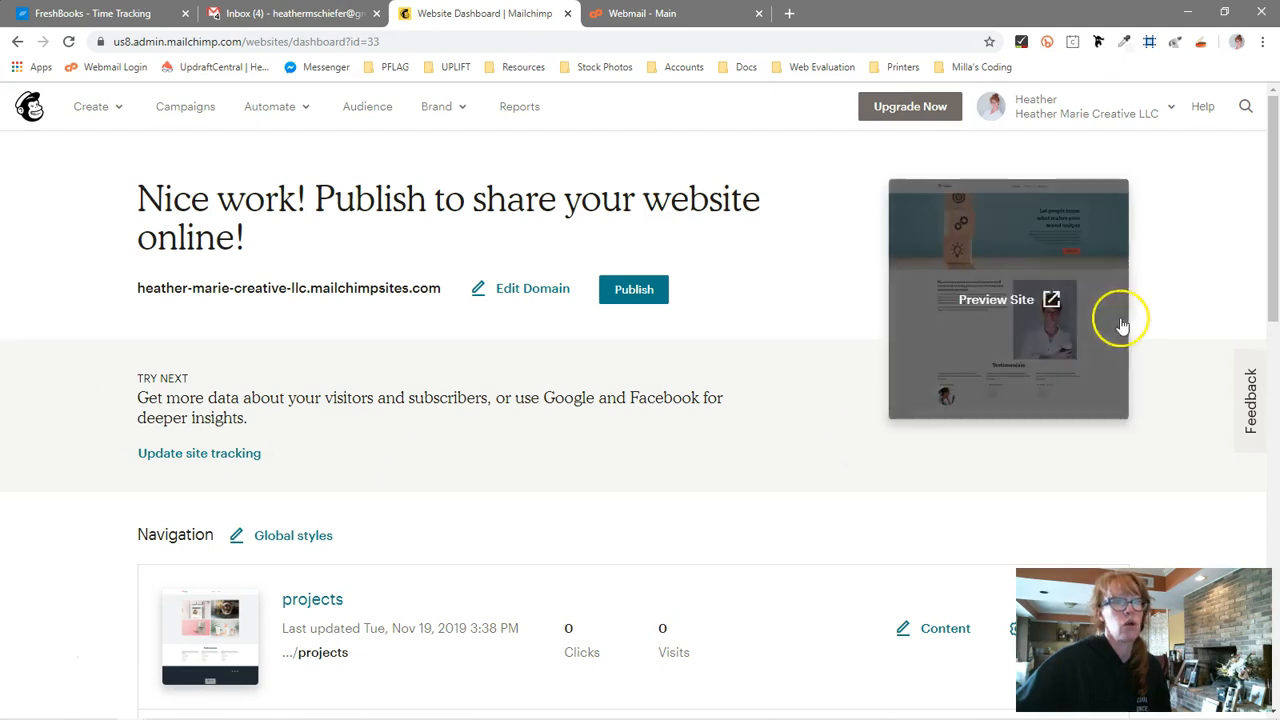
{"action": "scroll", "coordinate": [94, 505], "scroll_direction": "down", "scroll_amount": 5}
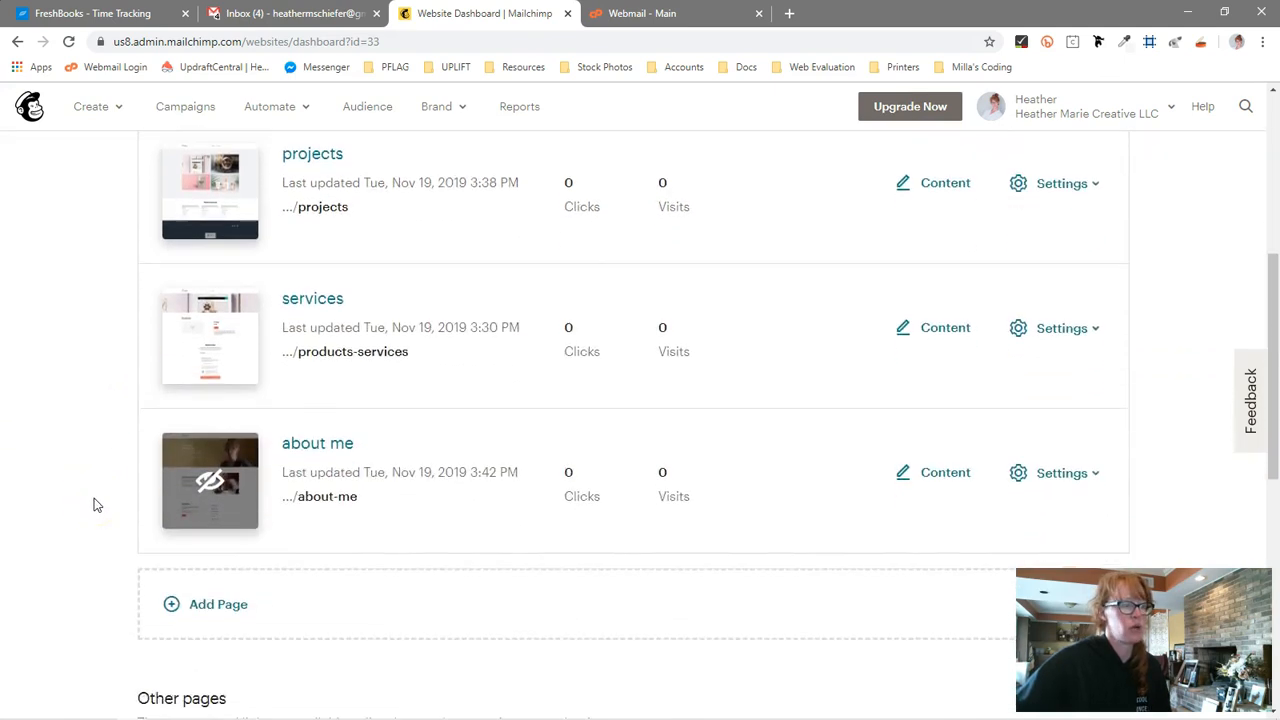
{"action": "scroll", "coordinate": [94, 505], "scroll_direction": "down", "scroll_amount": 5}
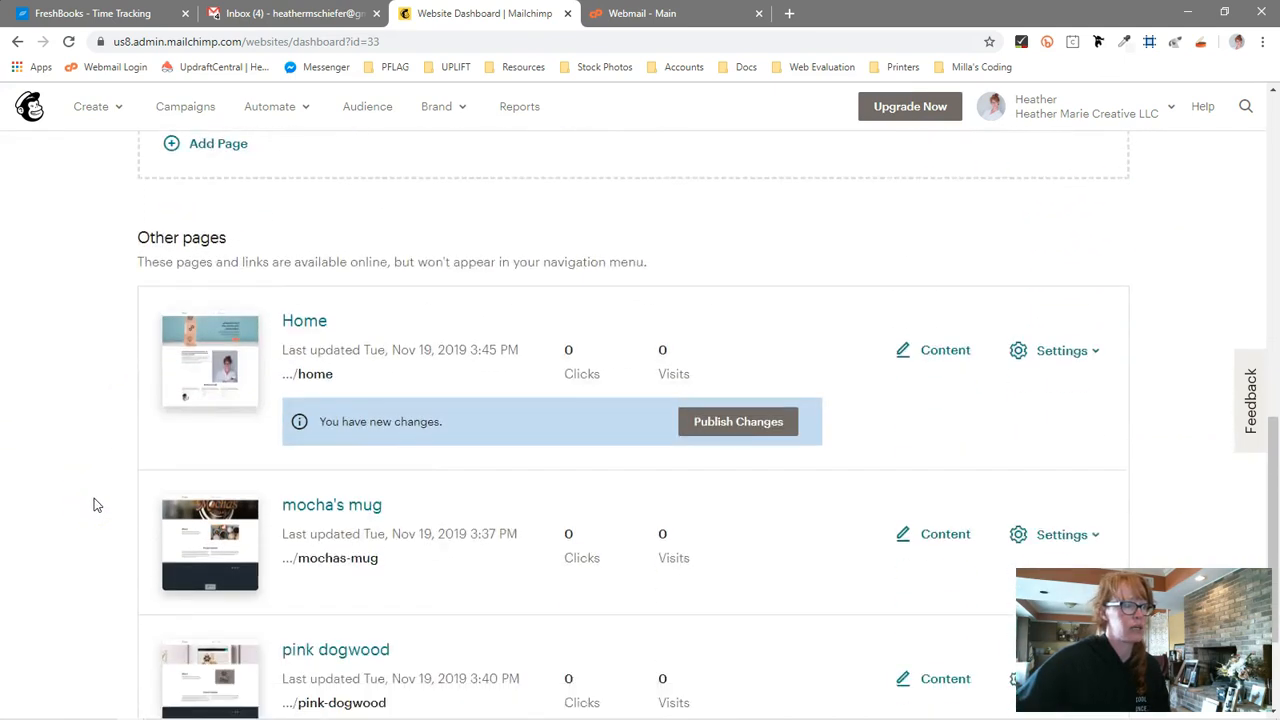
{"action": "scroll", "coordinate": [94, 505], "scroll_direction": "up", "scroll_amount": 10}
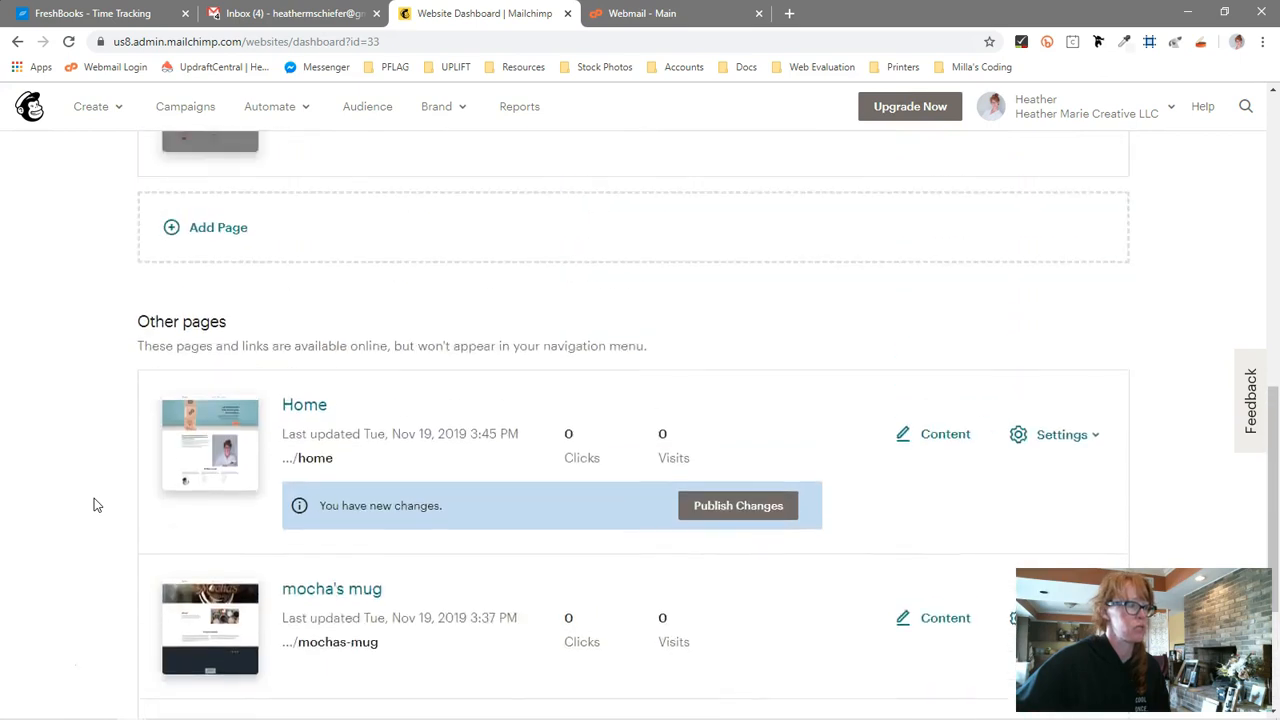
{"action": "scroll", "coordinate": [94, 505], "scroll_direction": "up", "scroll_amount": 2}
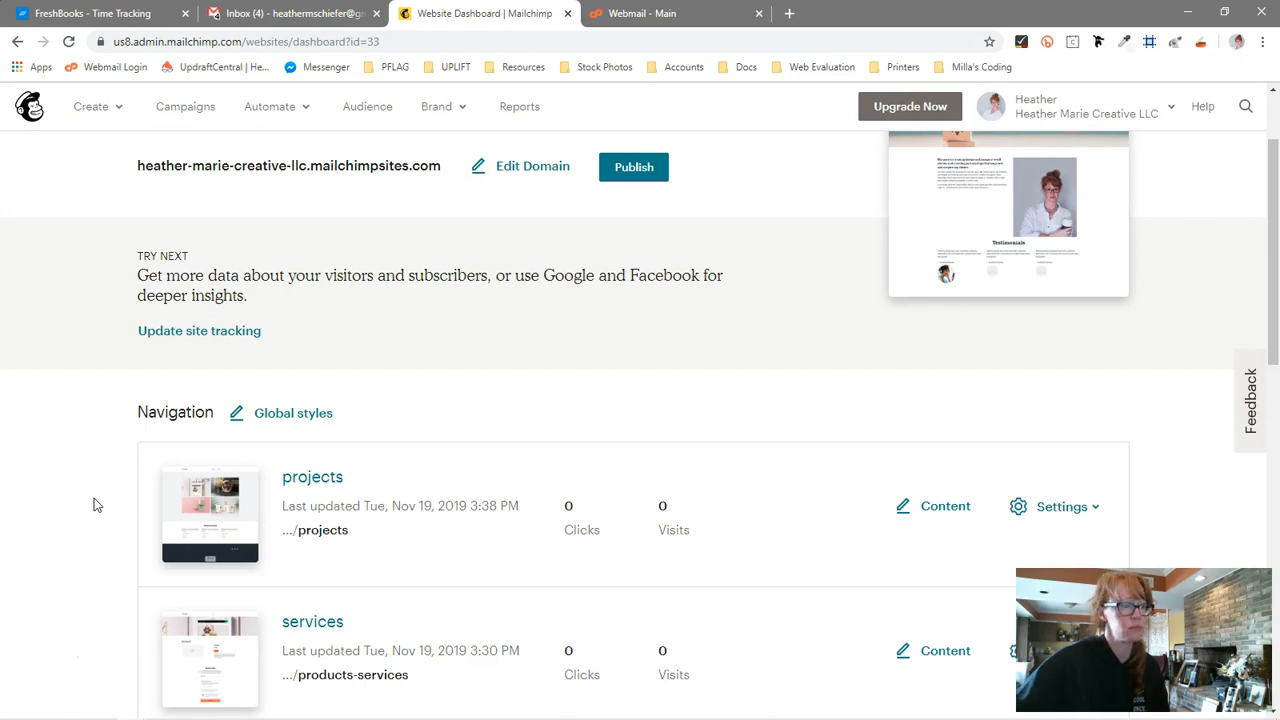
{"action": "scroll", "coordinate": [110, 485], "scroll_direction": "down", "scroll_amount": 3}
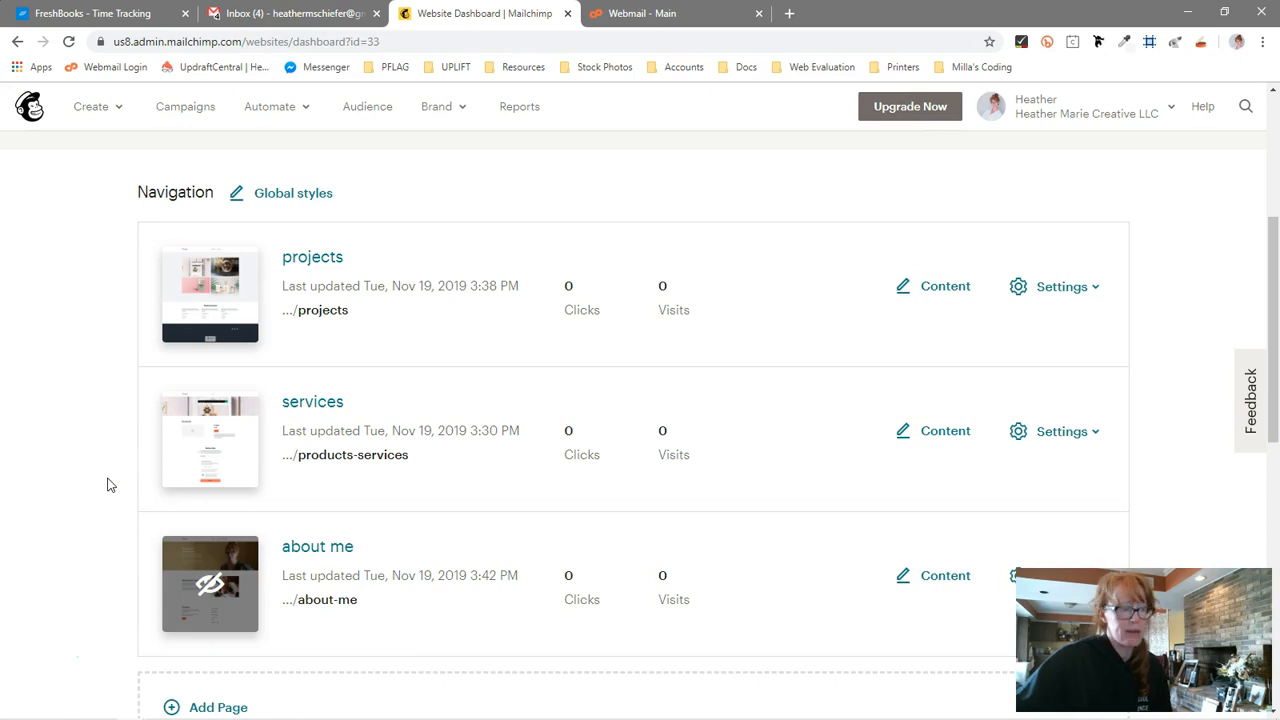
{"action": "scroll", "coordinate": [110, 485], "scroll_direction": "down", "scroll_amount": 4}
{"action": "scroll", "coordinate": [110, 485], "scroll_direction": "down", "scroll_amount": 1}
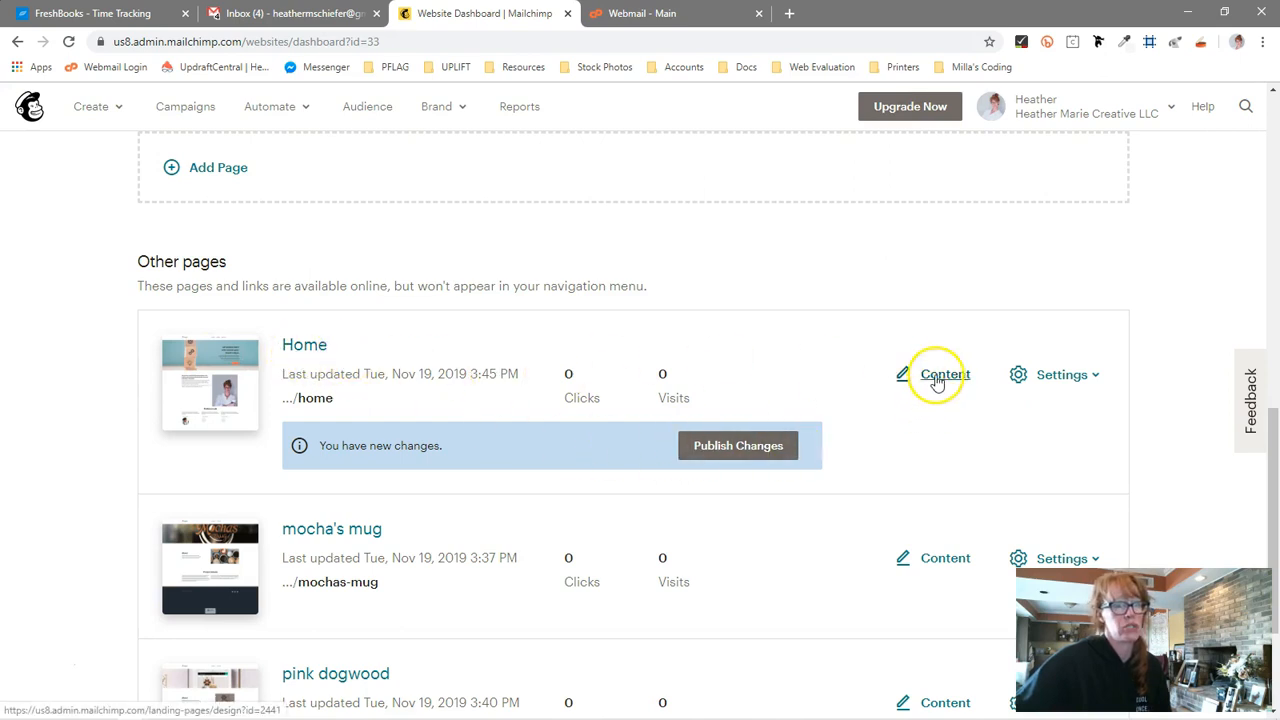
{"action": "left_click", "coordinate": [1025, 374]}
{"action": "left_click", "coordinate": [971, 283]}
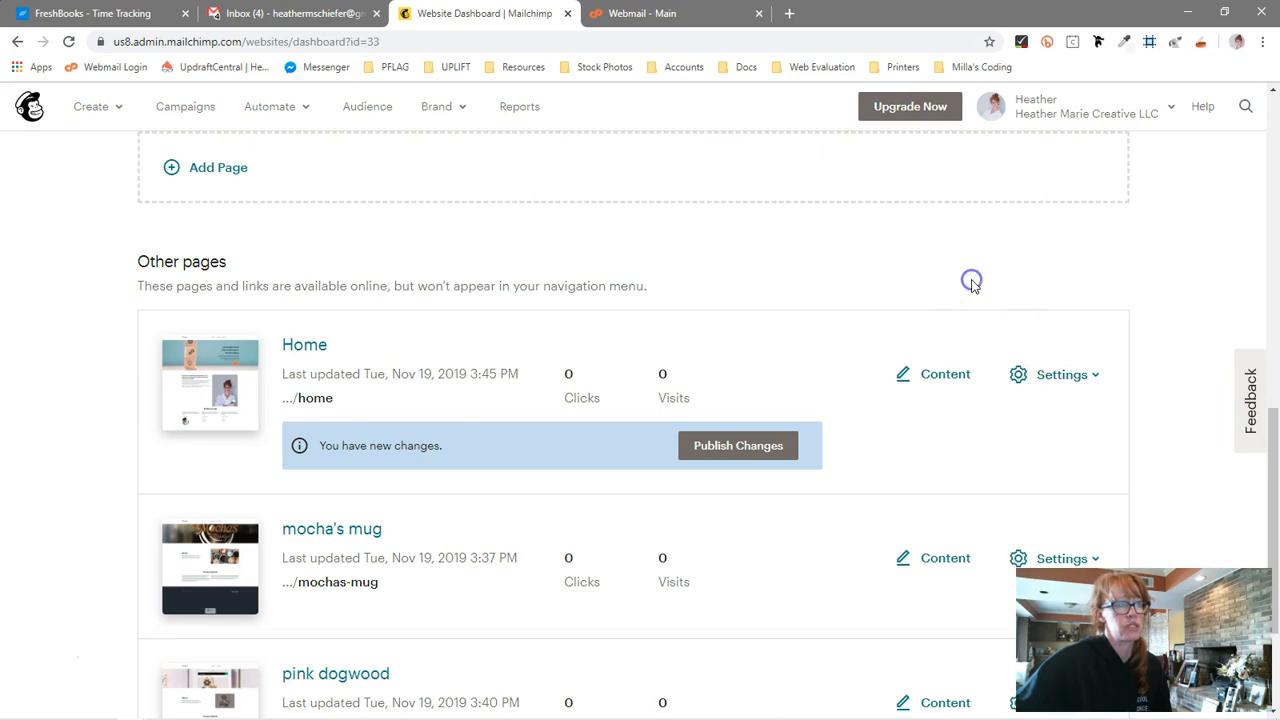
{"action": "scroll", "coordinate": [971, 283], "scroll_direction": "down", "scroll_amount": 2}
{"action": "scroll", "coordinate": [766, 481], "scroll_direction": "up", "scroll_amount": 3}
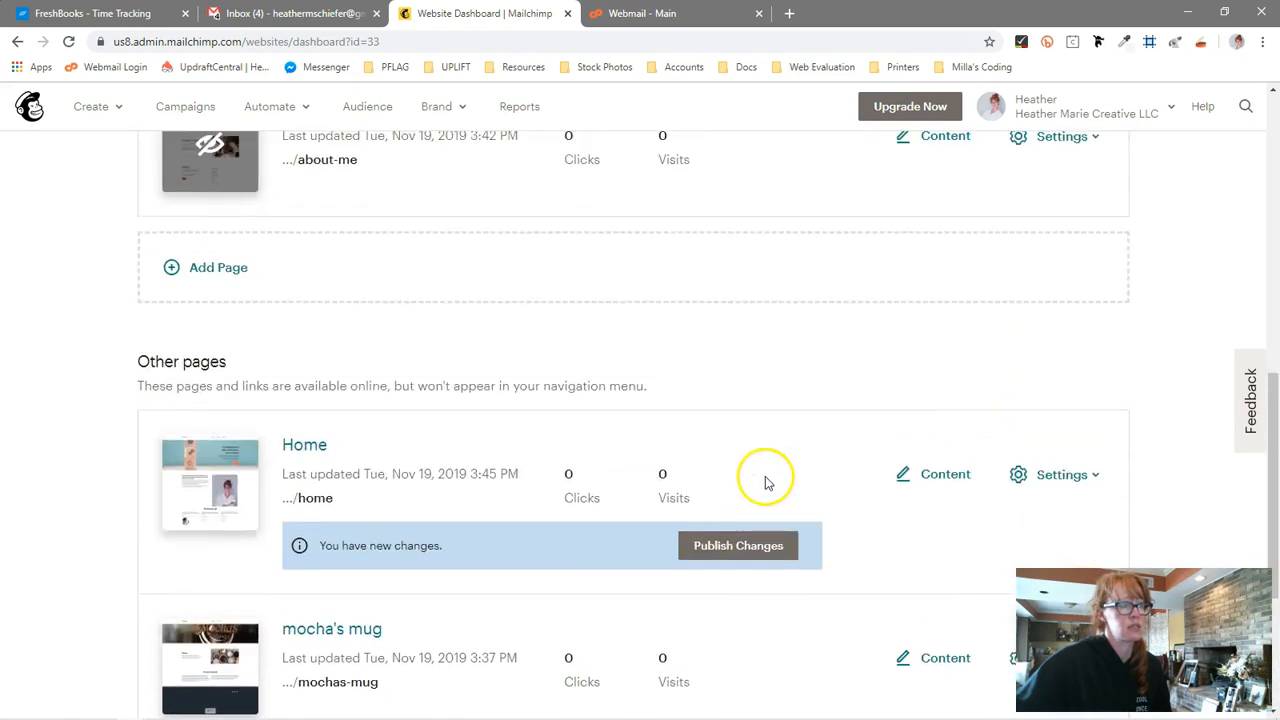
{"action": "scroll", "coordinate": [766, 481], "scroll_direction": "up", "scroll_amount": 5}
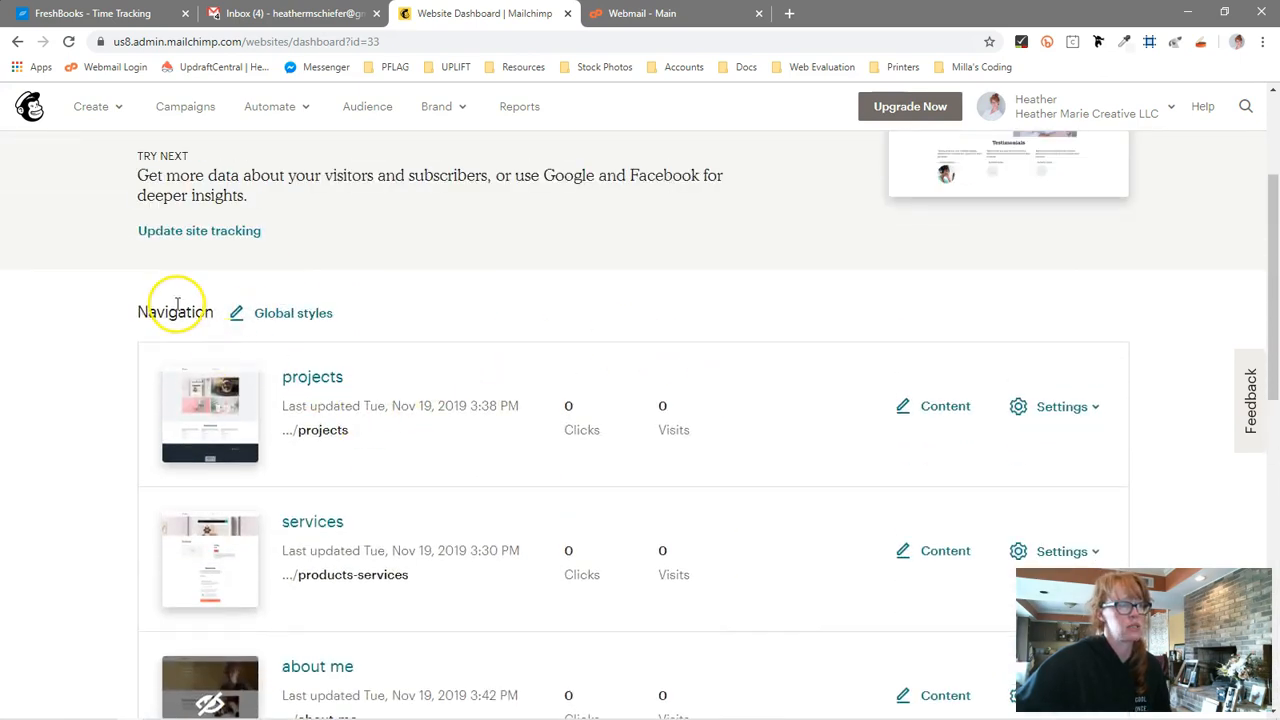
{"action": "scroll", "coordinate": [523, 560], "scroll_direction": "down", "scroll_amount": 2}
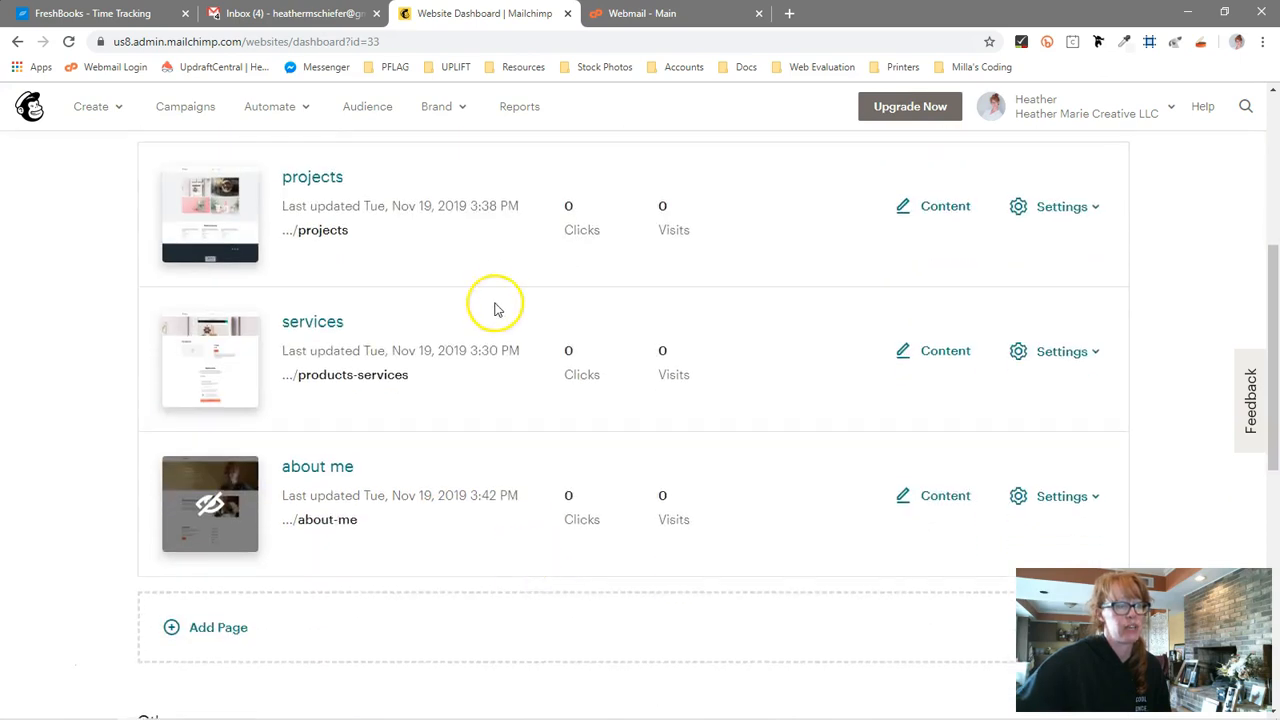
{"action": "scroll", "coordinate": [445, 538], "scroll_direction": "down", "scroll_amount": 5}
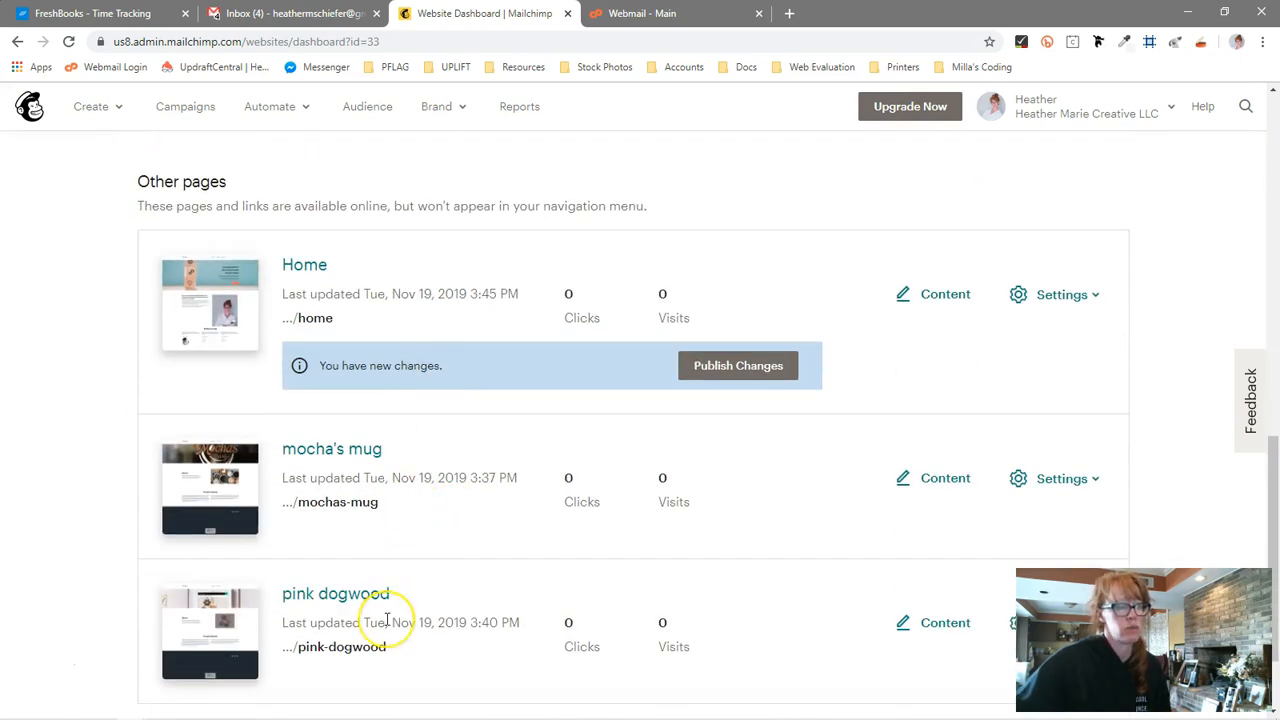
{"action": "scroll", "coordinate": [387, 618], "scroll_direction": "up", "scroll_amount": 1}
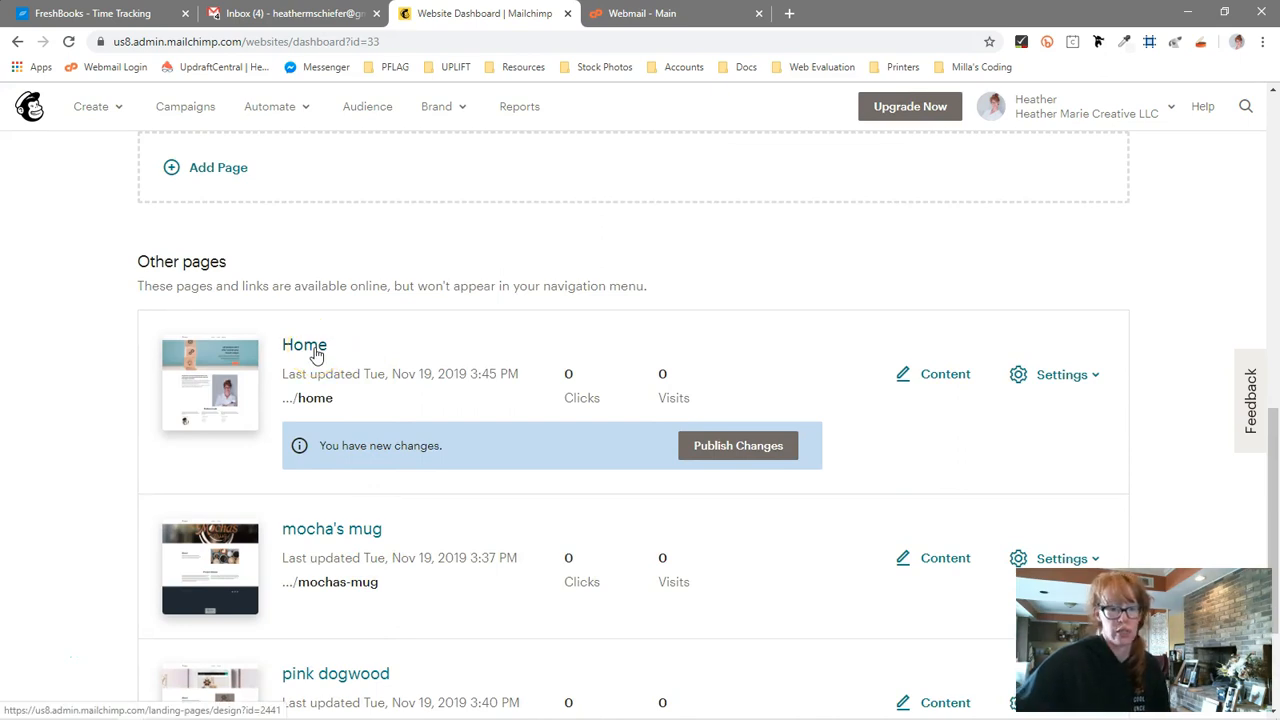
{"action": "left_click", "coordinate": [1054, 380]}
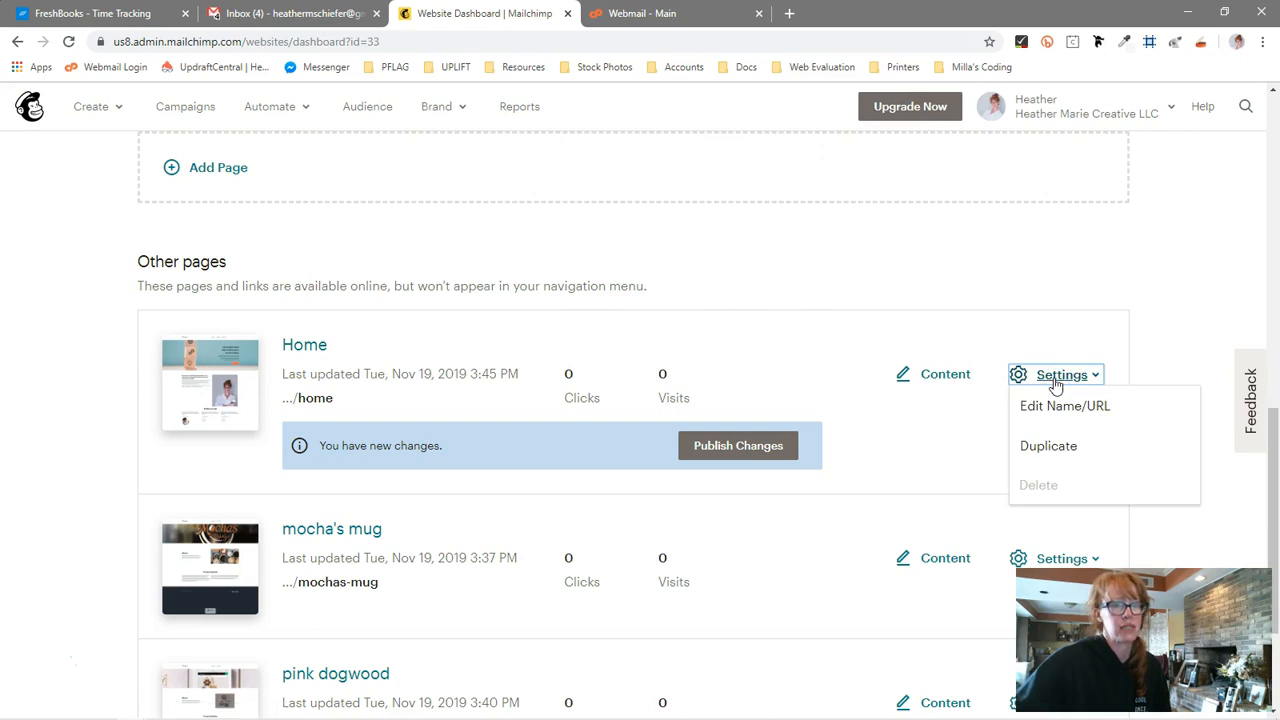
{"action": "left_click", "coordinate": [1057, 412]}
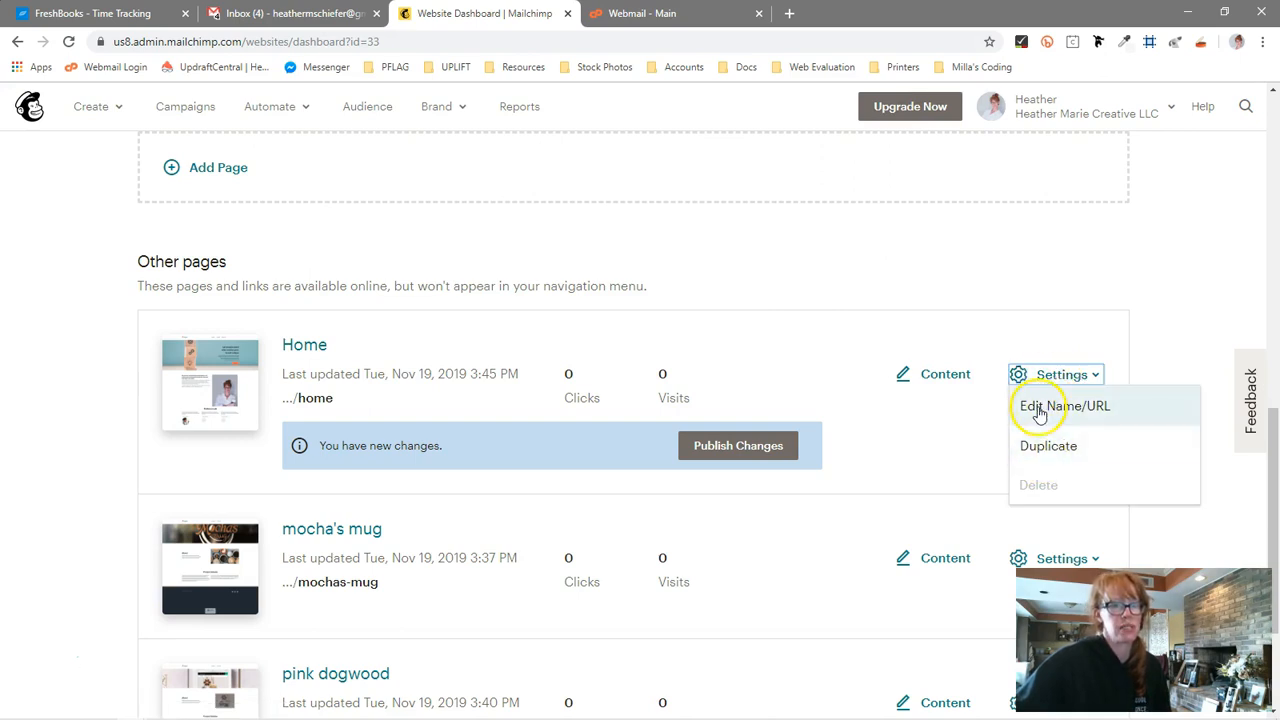
{"action": "left_click", "coordinate": [1076, 322]}
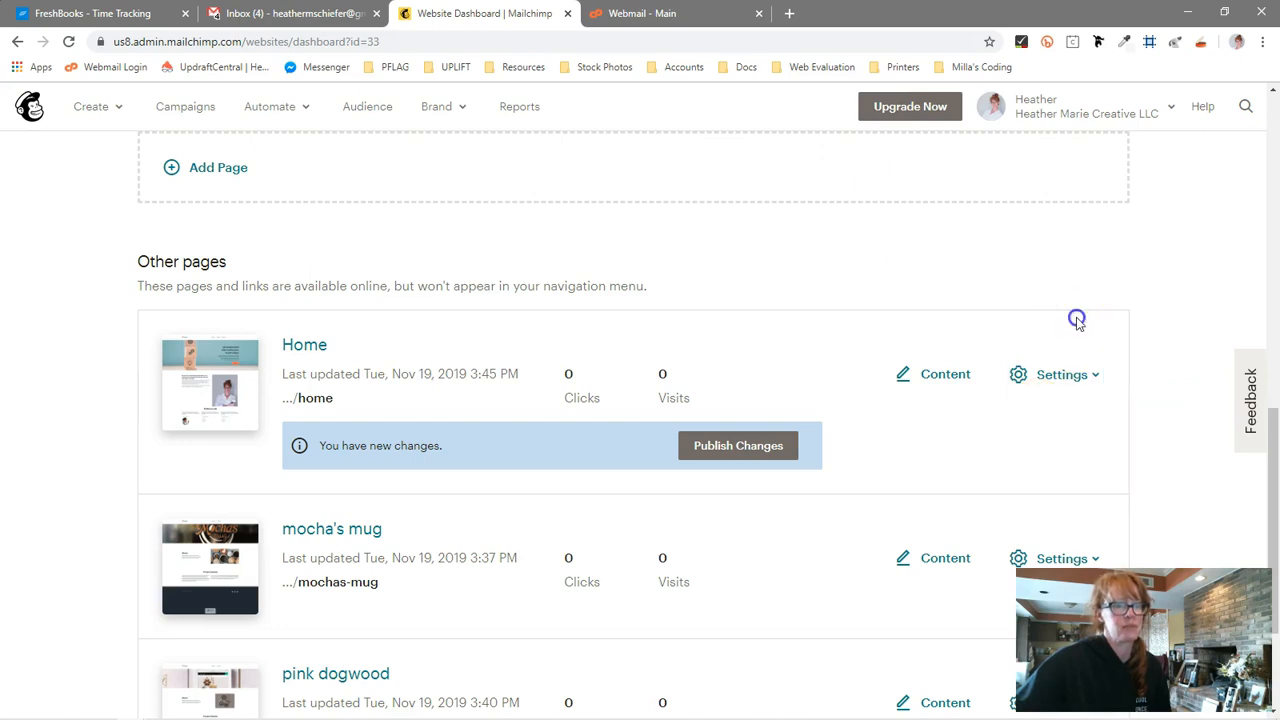
Open the Home page's content in the website editor and look through its sections
{"action": "left_click", "coordinate": [945, 384]}
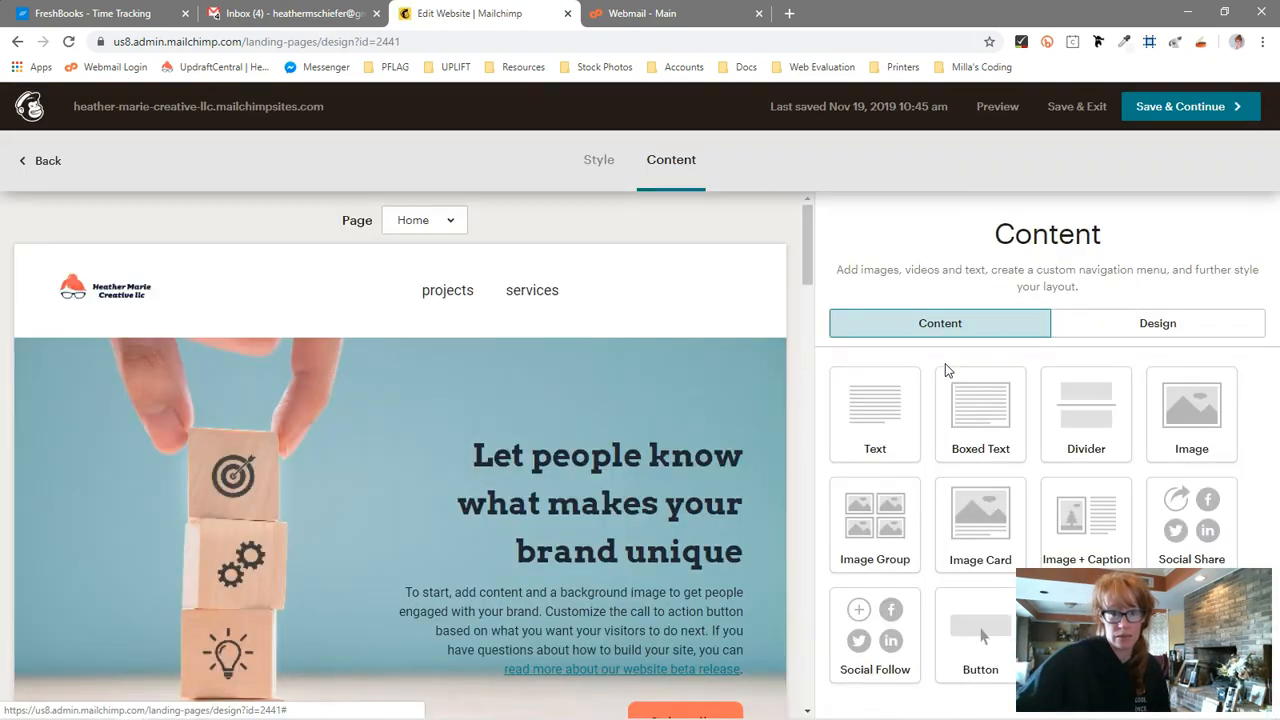
{"action": "left_click", "coordinate": [940, 358]}
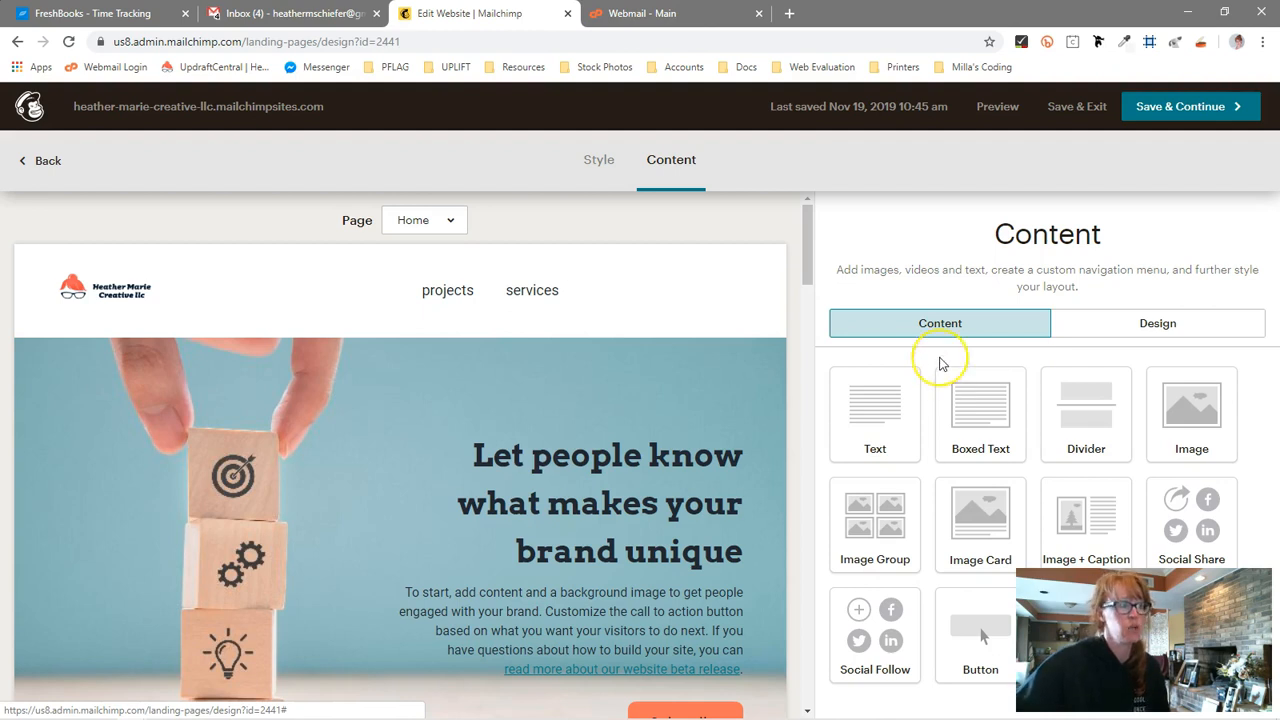
{"action": "scroll", "coordinate": [614, 443], "scroll_direction": "down", "scroll_amount": 3}
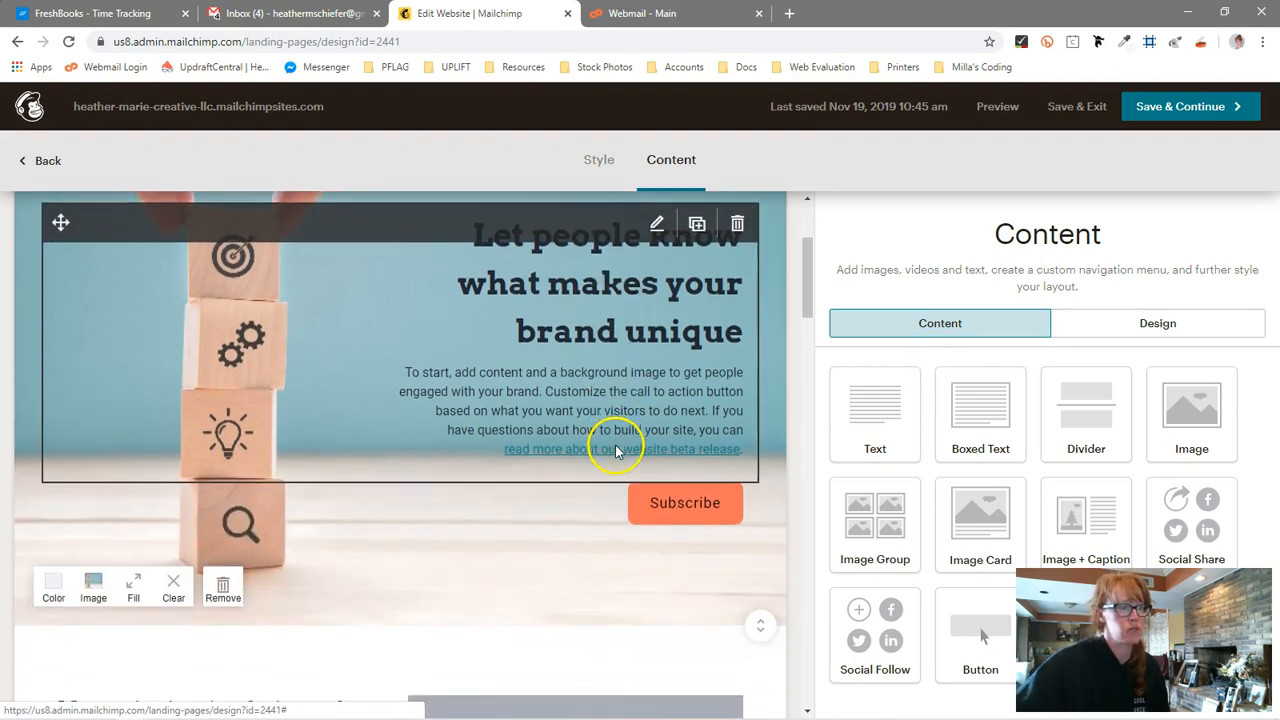
{"action": "scroll", "coordinate": [557, 597], "scroll_direction": "down", "scroll_amount": 2}
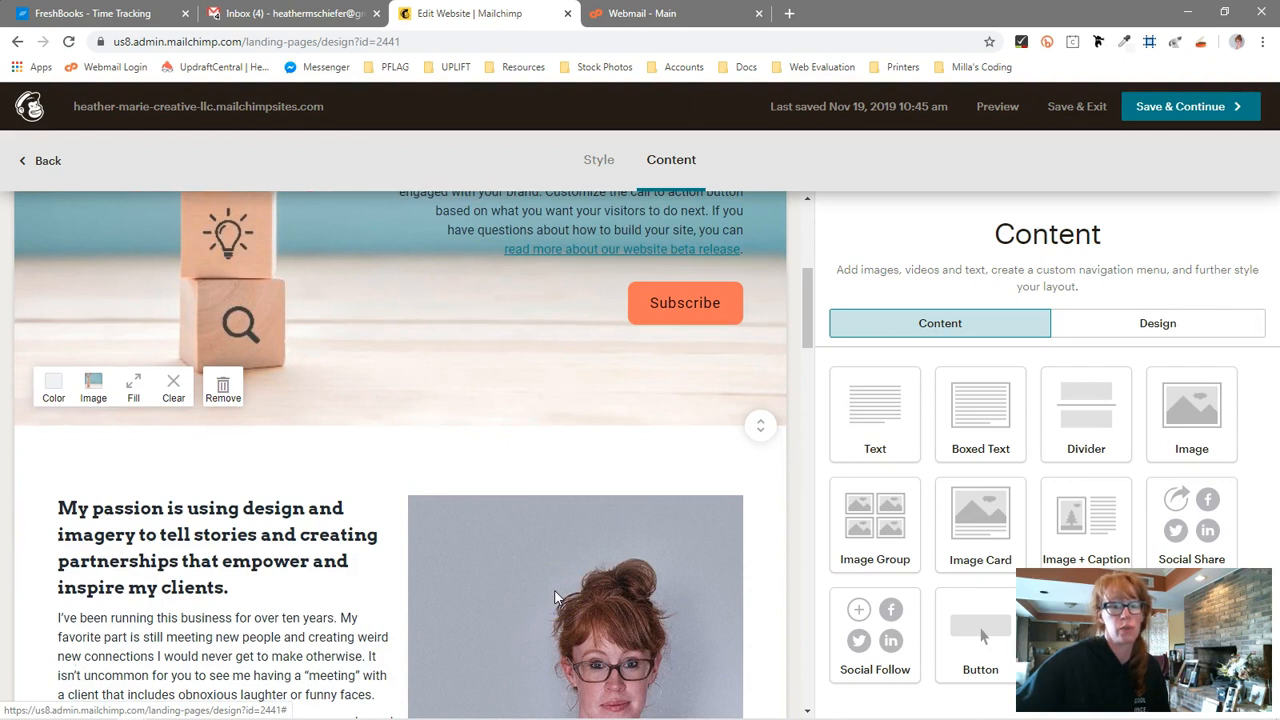
{"action": "scroll", "coordinate": [557, 597], "scroll_direction": "down", "scroll_amount": 5}
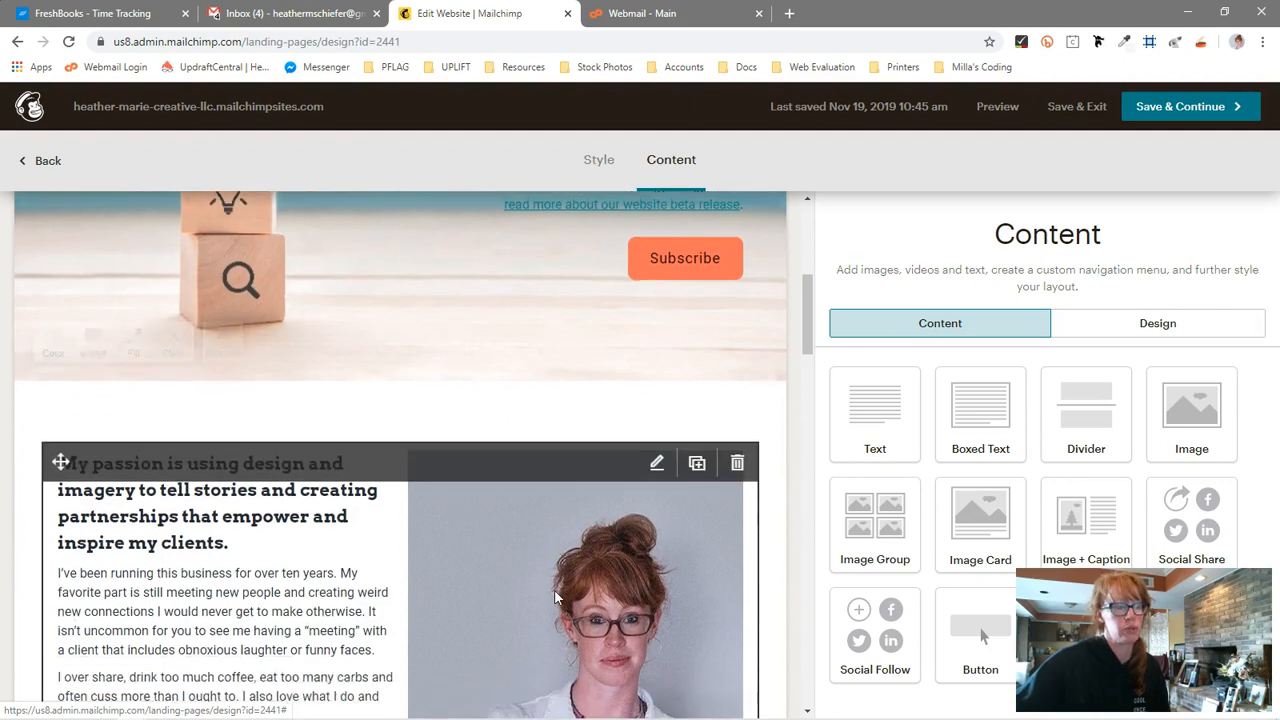
{"action": "scroll", "coordinate": [557, 597], "scroll_direction": "up", "scroll_amount": 7}
{"action": "scroll", "coordinate": [557, 597], "scroll_direction": "up", "scroll_amount": 3}
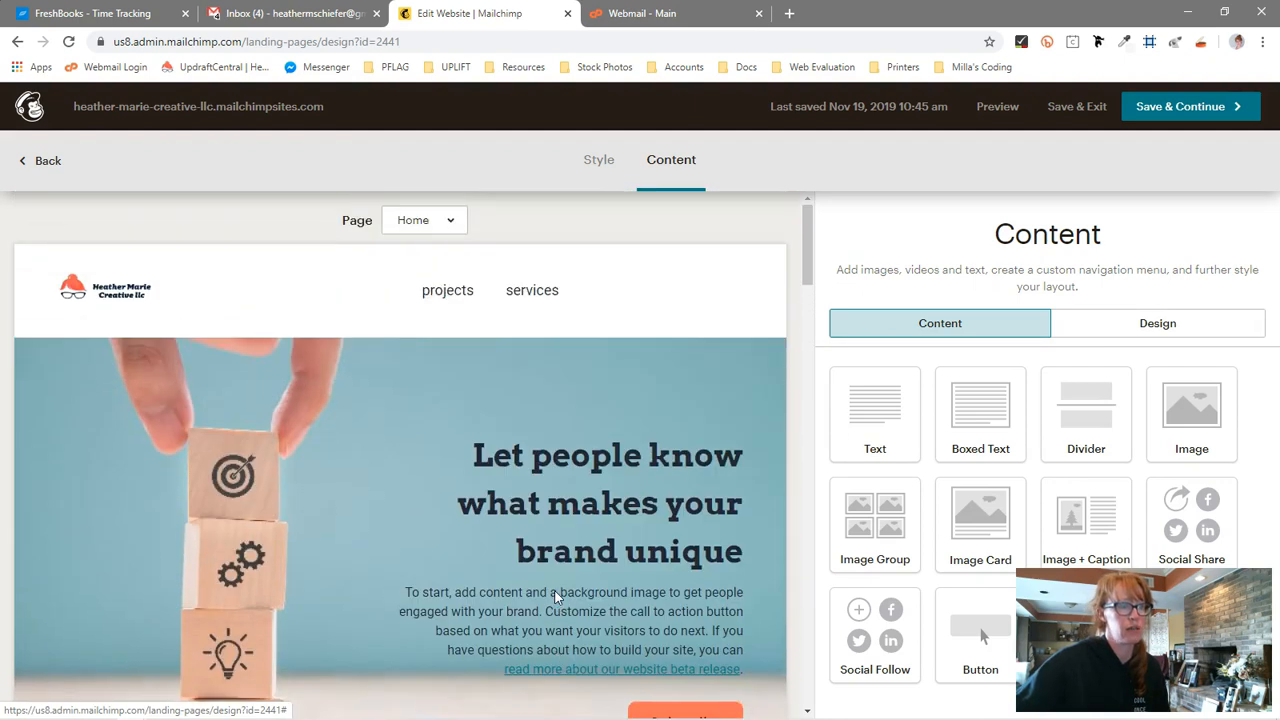
Try to move the hero heading text block, then save and close its text editor
{"action": "mouse_move", "coordinate": [557, 597]}
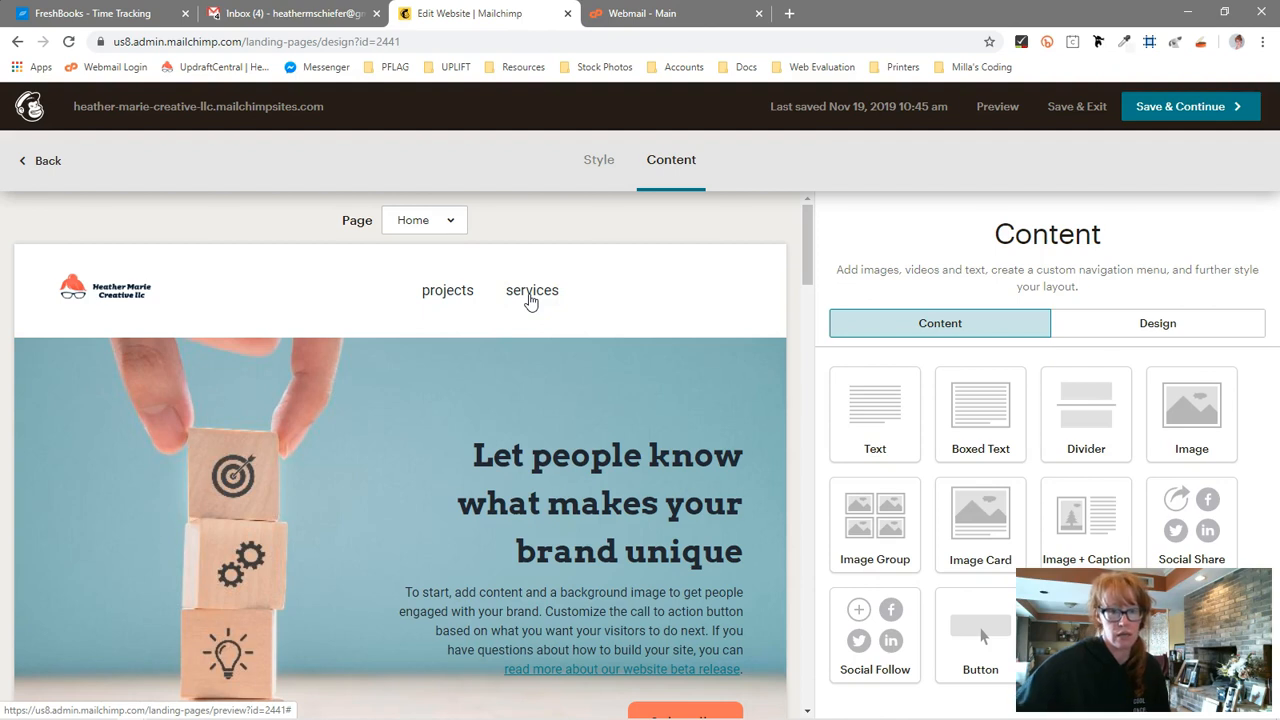
{"action": "scroll", "coordinate": [337, 521], "scroll_direction": "down", "scroll_amount": 3}
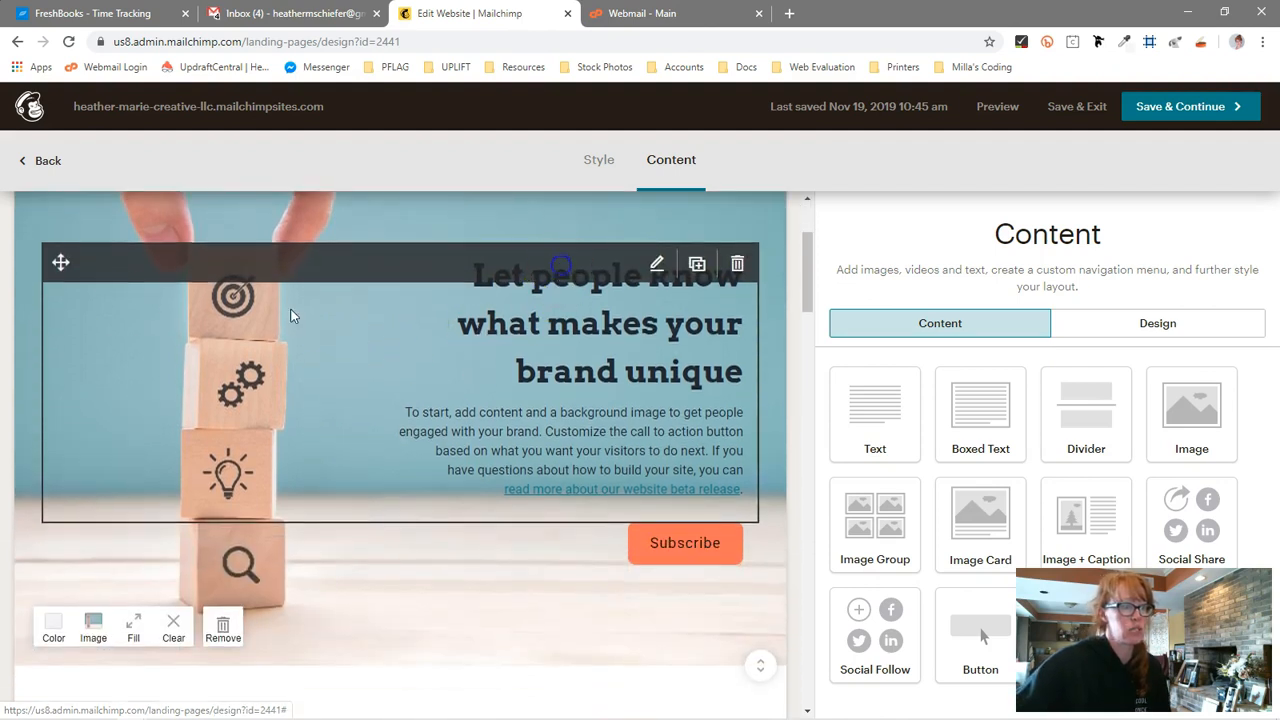
{"action": "left_click_drag", "start_coordinate": [65, 263], "coordinate": [303, 471]}
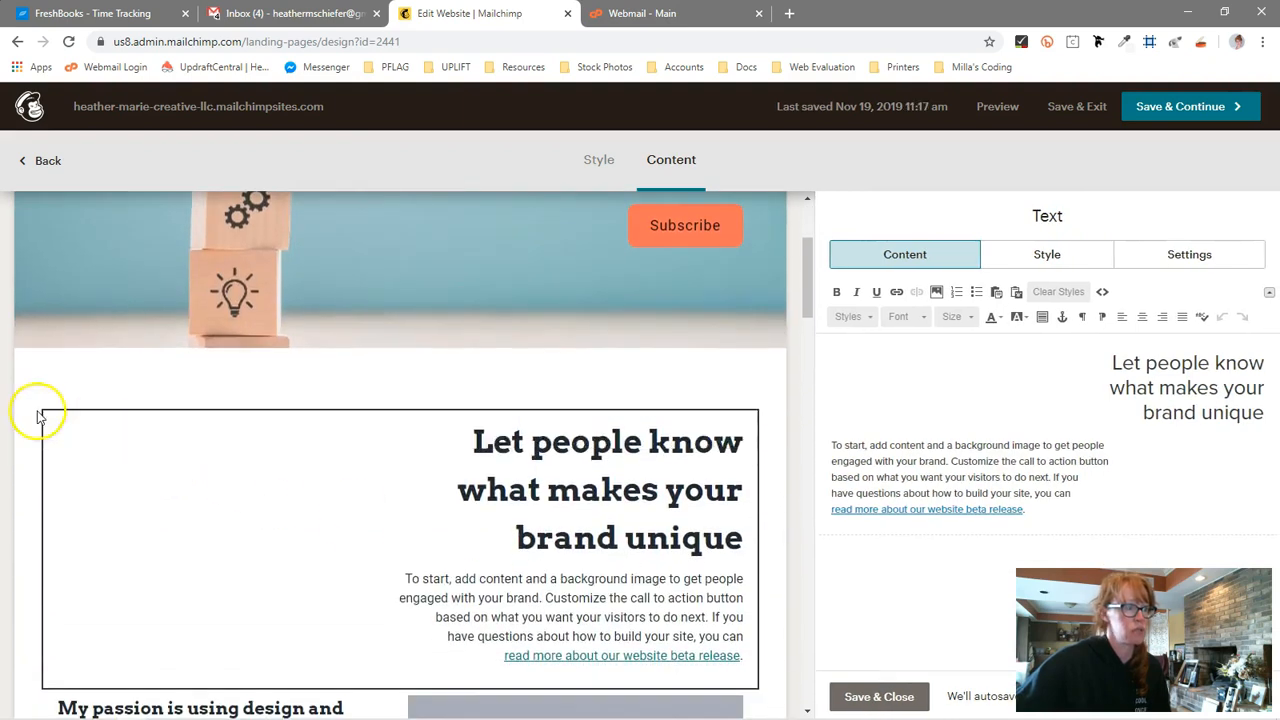
{"action": "left_click_drag", "start_coordinate": [40, 414], "coordinate": [384, 422]}
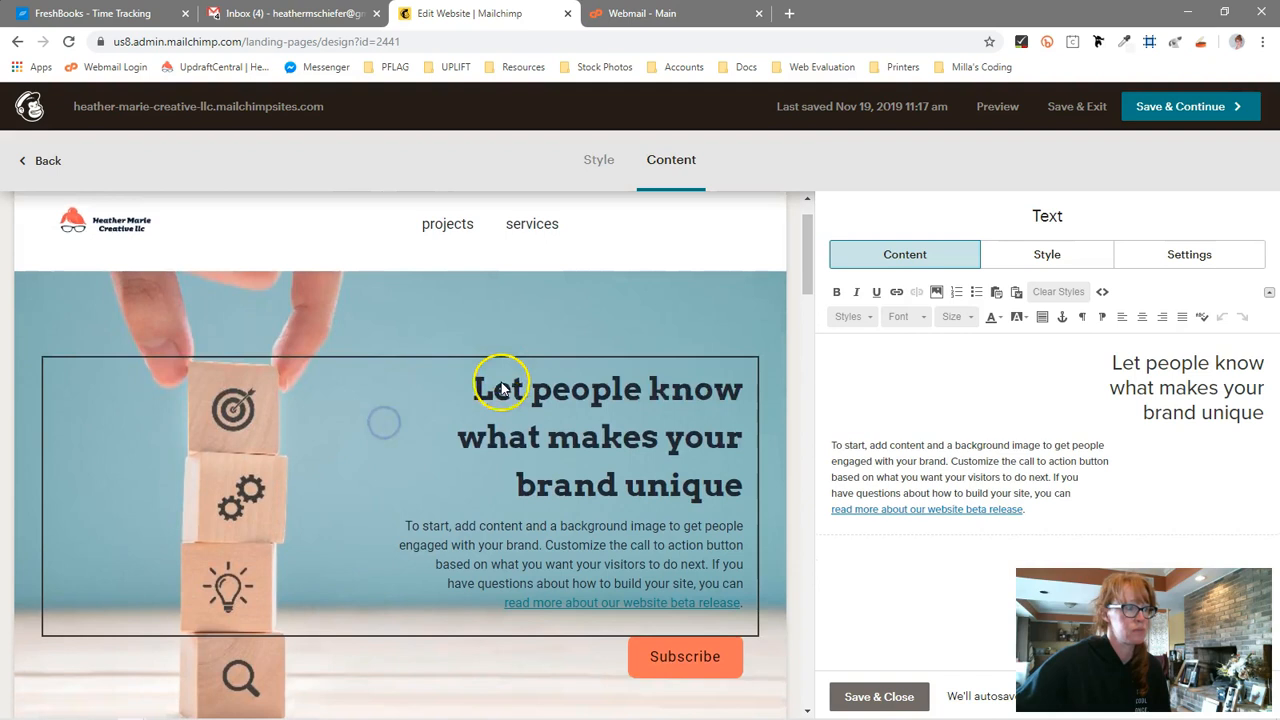
{"action": "scroll", "coordinate": [505, 385], "scroll_direction": "down", "scroll_amount": 1}
{"action": "left_click", "coordinate": [904, 707]}
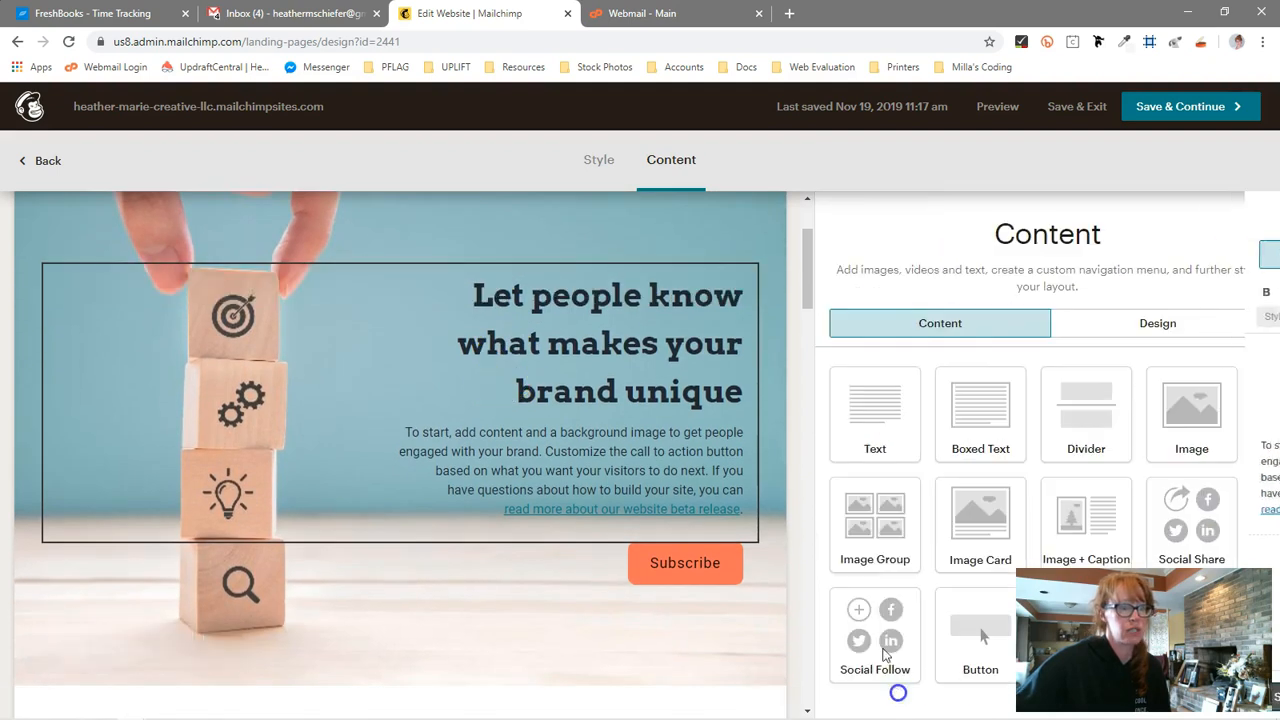
Replace the hero section's background image with the colorful sprinkles photo from the Content Studio
{"action": "left_click", "coordinate": [1145, 325]}
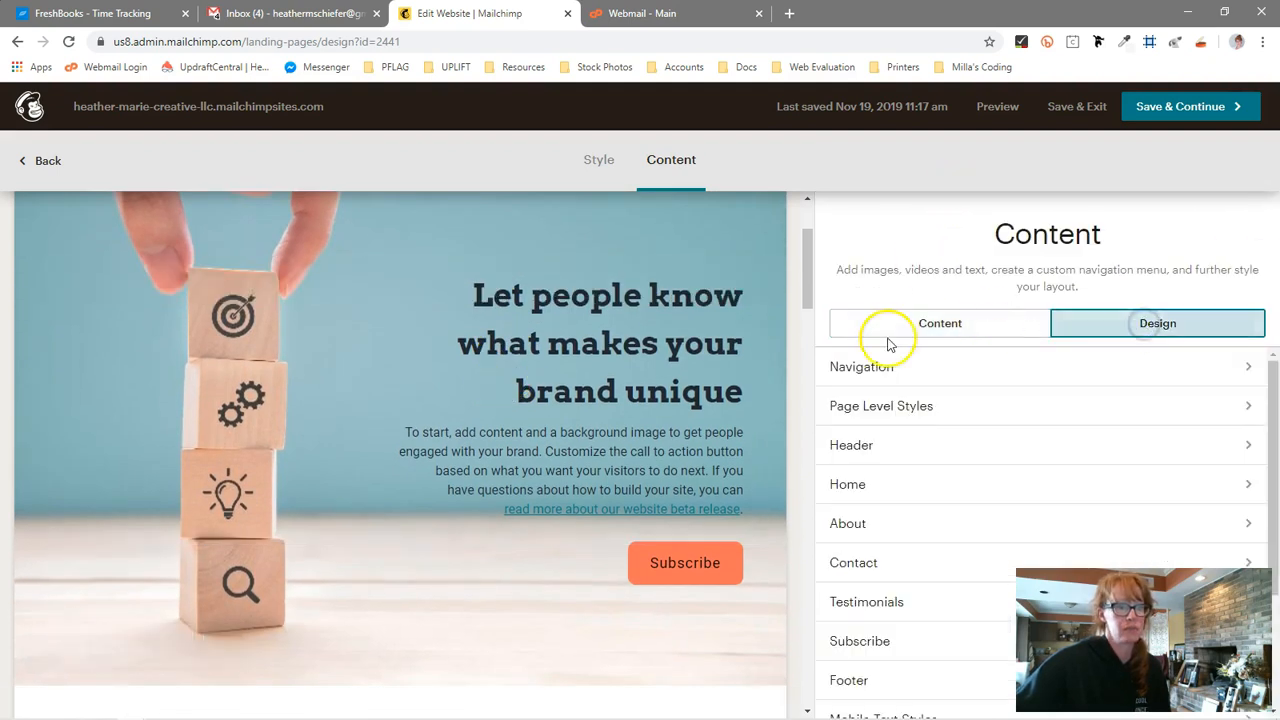
{"action": "scroll", "coordinate": [883, 440], "scroll_direction": "down", "scroll_amount": 2}
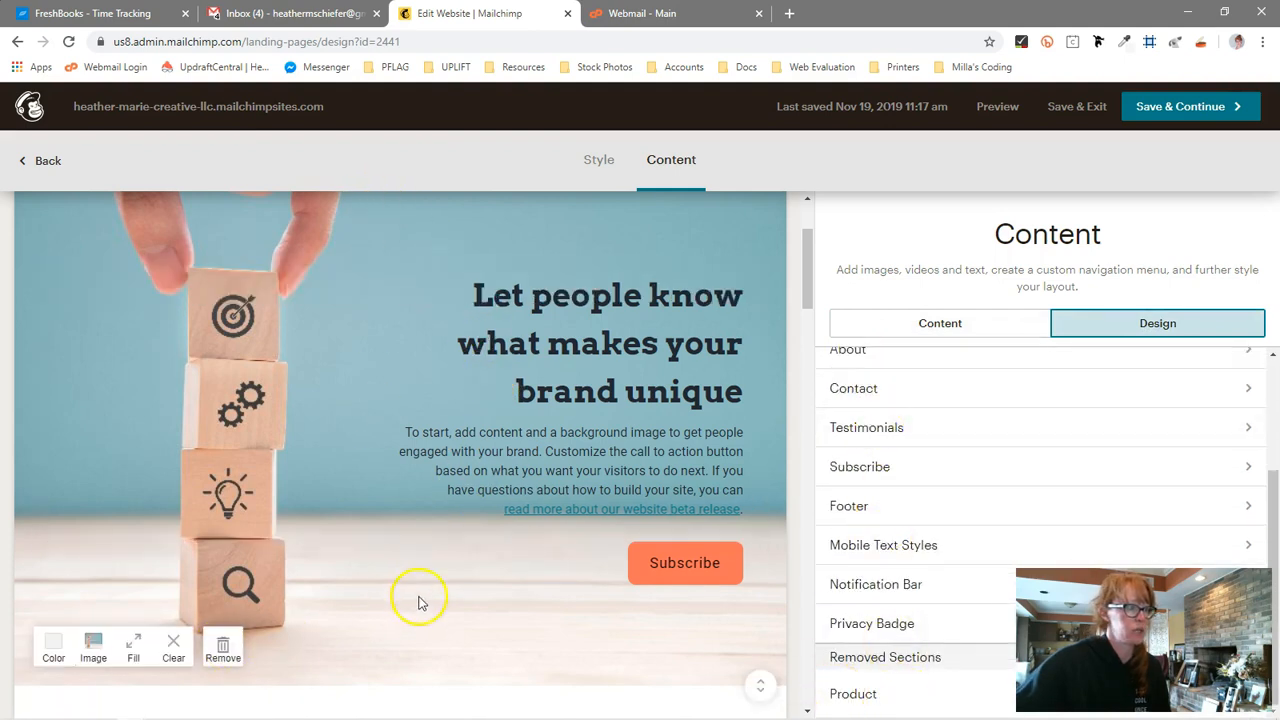
{"action": "scroll", "coordinate": [420, 601], "scroll_direction": "down", "scroll_amount": 1}
{"action": "left_click", "coordinate": [95, 476]}
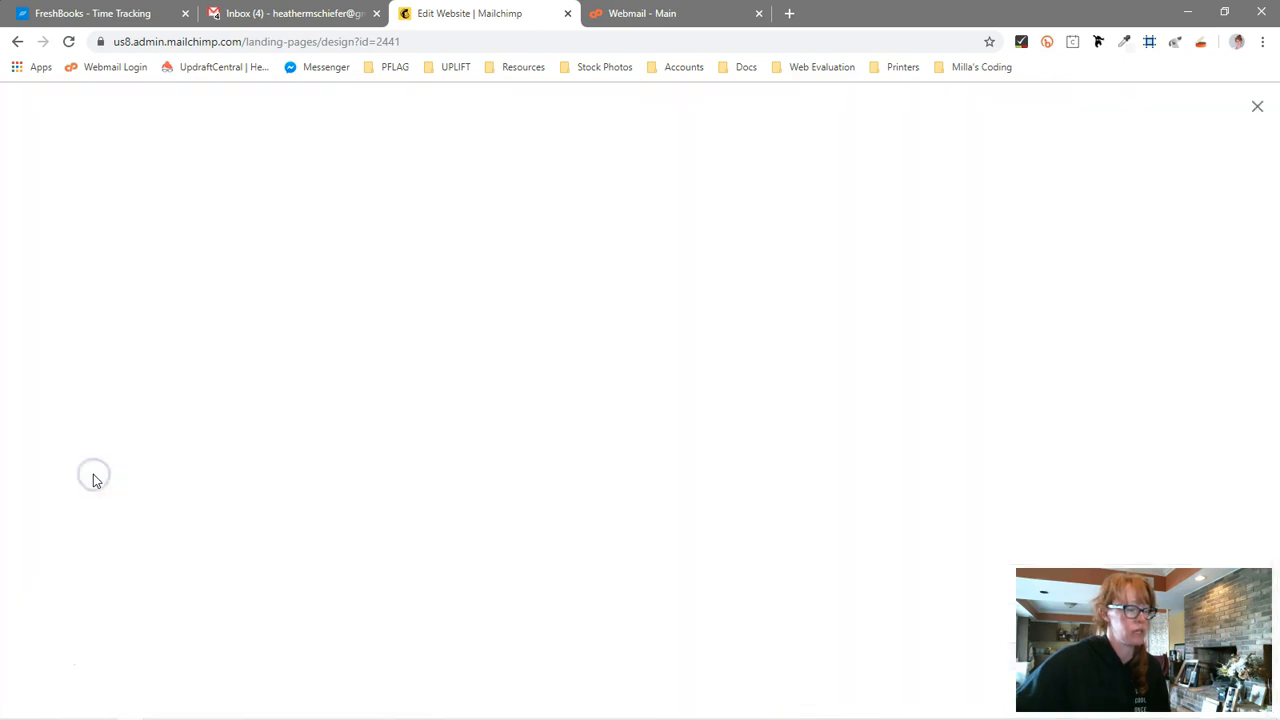
{"action": "scroll", "coordinate": [950, 418], "scroll_direction": "down", "scroll_amount": 3}
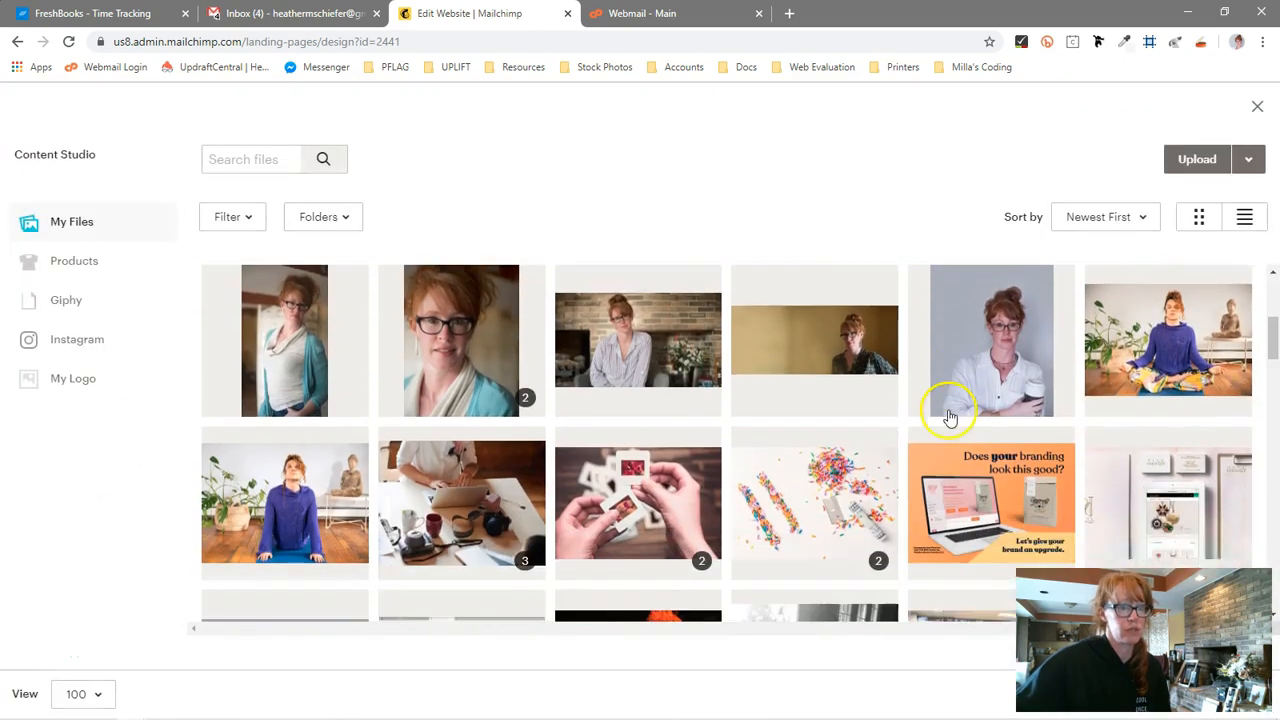
{"action": "left_click", "coordinate": [829, 447]}
{"action": "left_click", "coordinate": [1233, 158]}
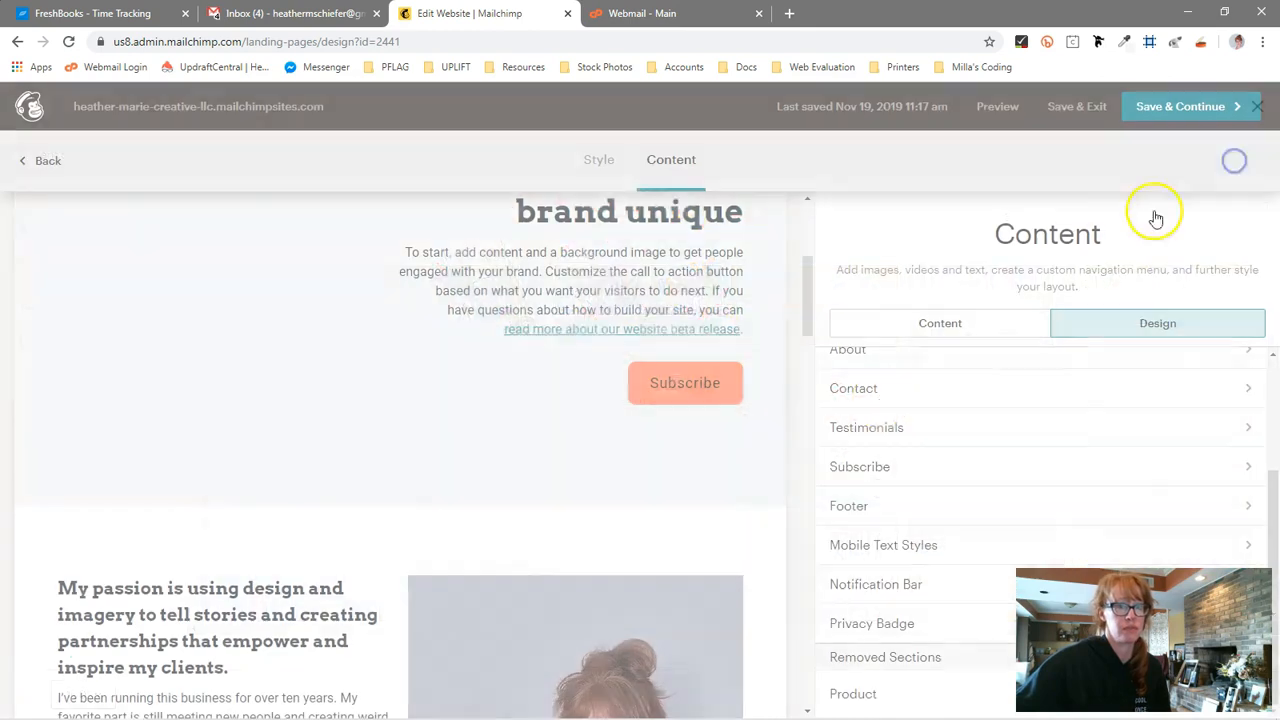
Change the hero section's background image back to the stacked wooden blocks photo
{"action": "scroll", "coordinate": [760, 482], "scroll_direction": "up", "scroll_amount": 2}
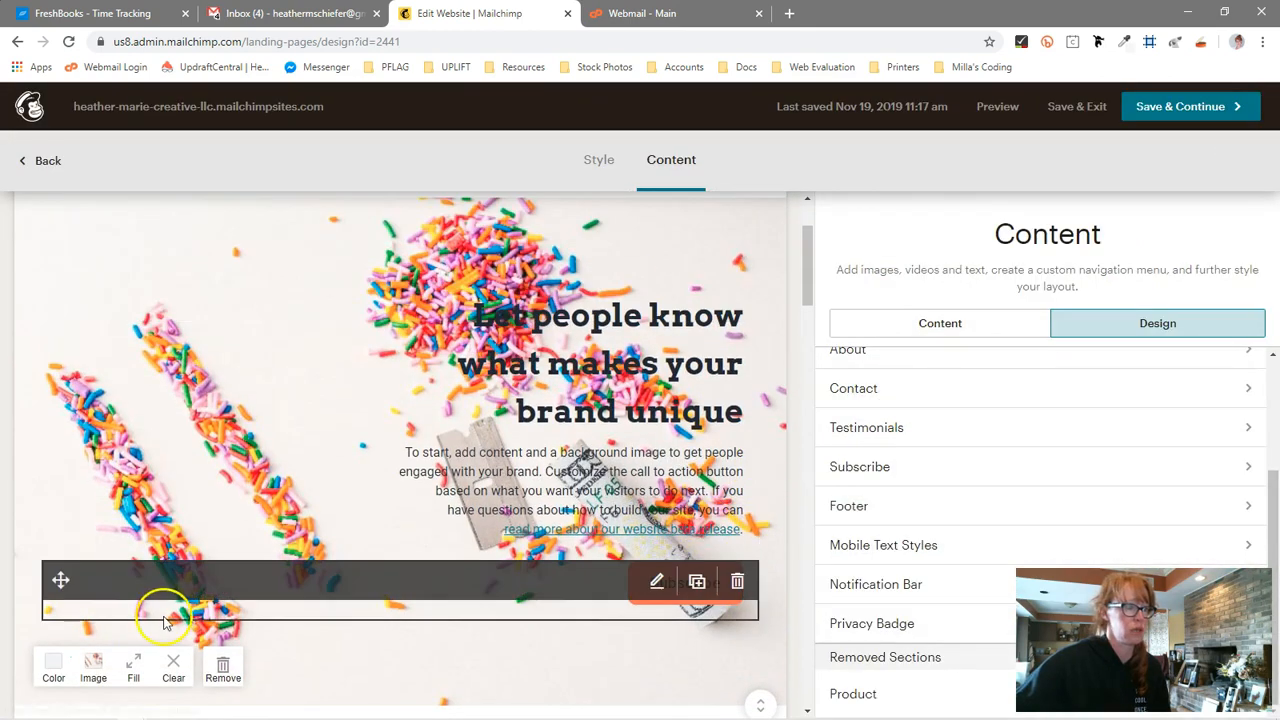
{"action": "scroll", "coordinate": [455, 580], "scroll_direction": "down", "scroll_amount": 2}
{"action": "scroll", "coordinate": [55, 398], "scroll_direction": "up", "scroll_amount": 1}
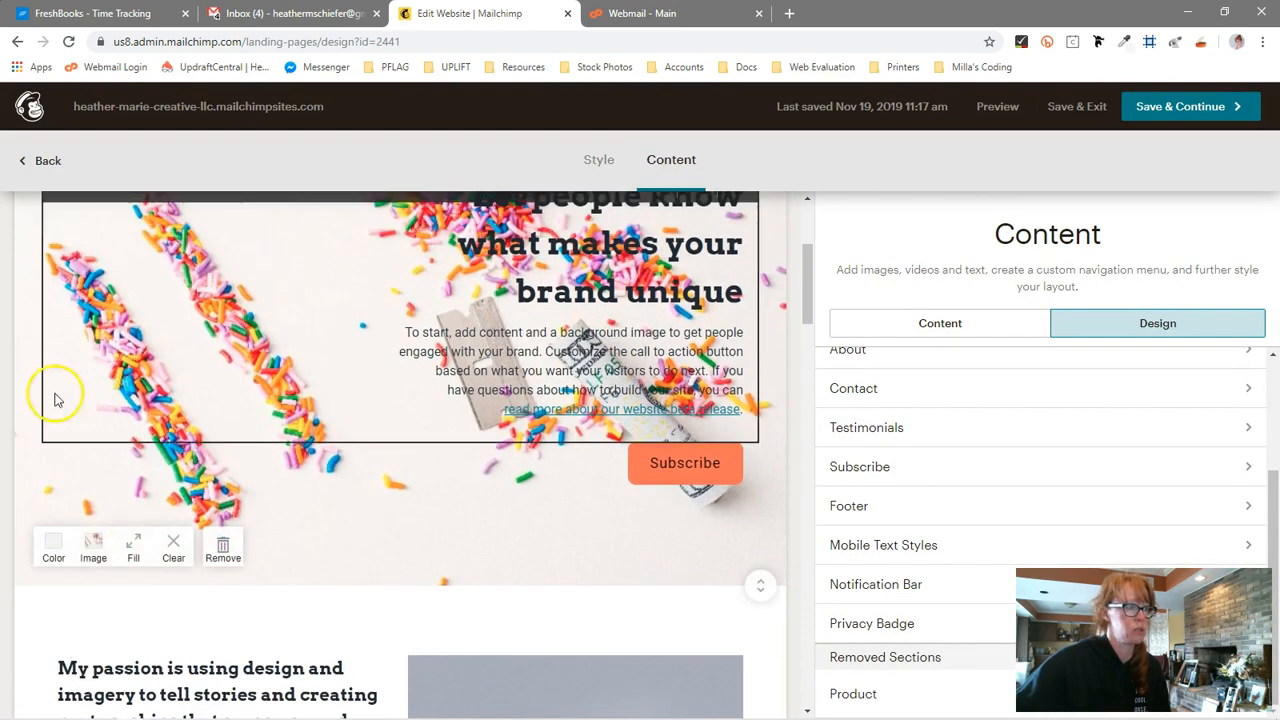
{"action": "left_click", "coordinate": [93, 546]}
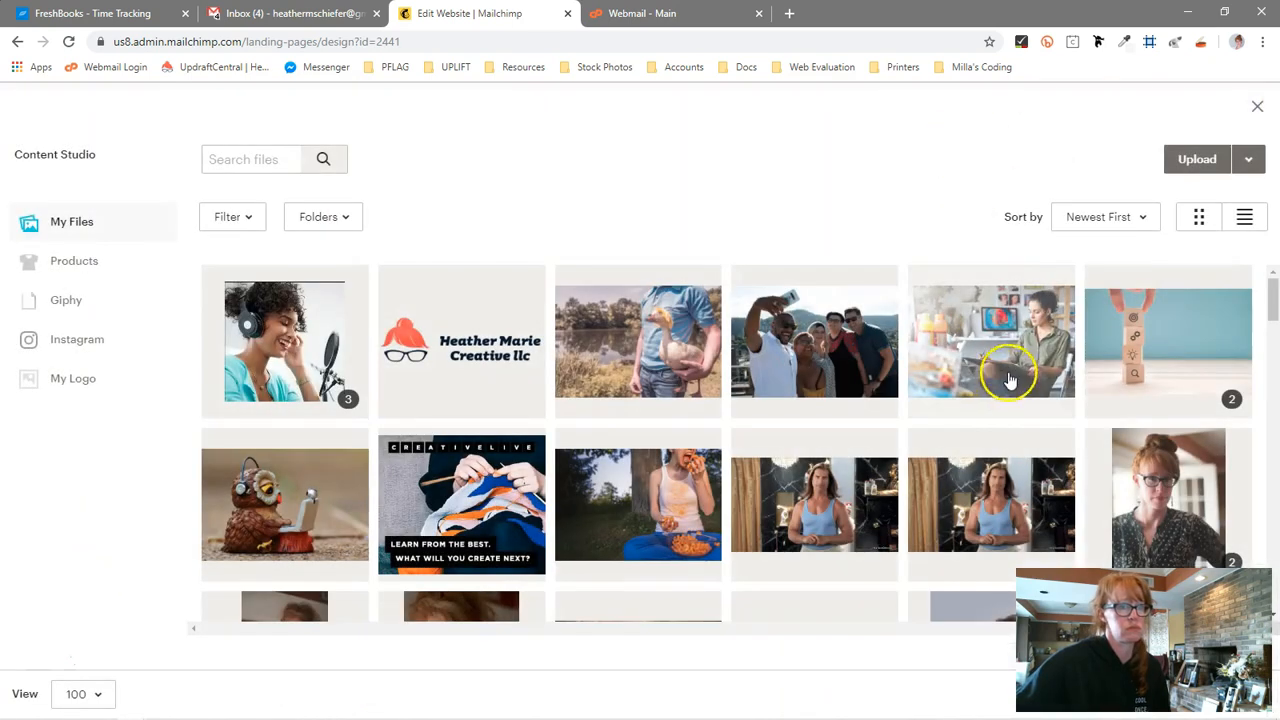
{"action": "left_click", "coordinate": [1168, 340]}
{"action": "left_click", "coordinate": [1222, 163]}
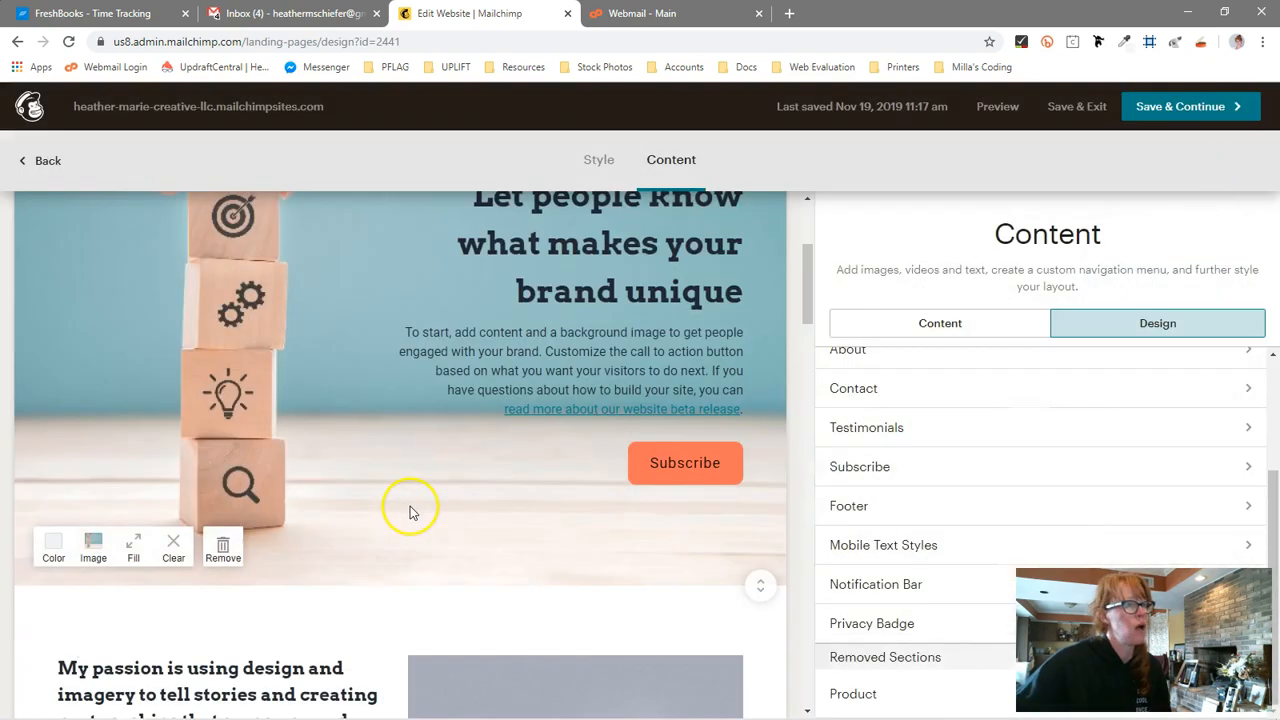
Scroll through the remaining Home page sections, from the about block down to the Subscribe form
{"action": "scroll", "coordinate": [409, 512], "scroll_direction": "down", "scroll_amount": 4}
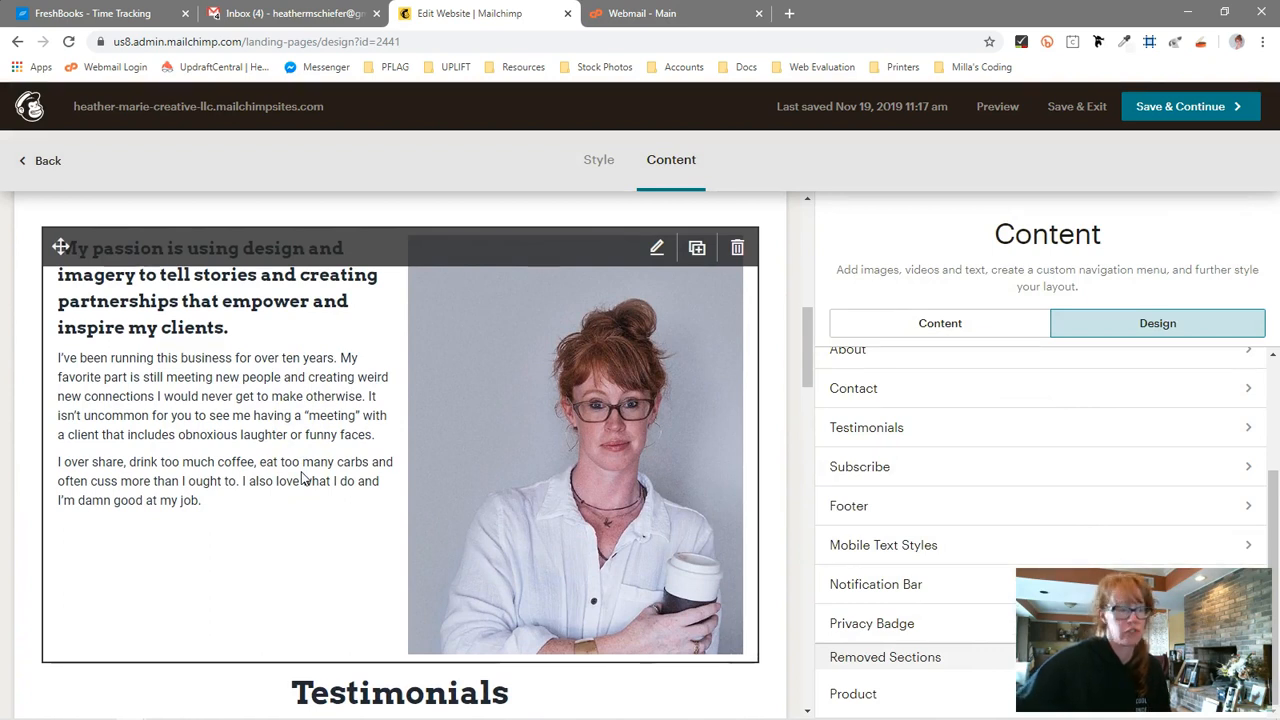
{"action": "scroll", "coordinate": [480, 490], "scroll_direction": "down", "scroll_amount": 2}
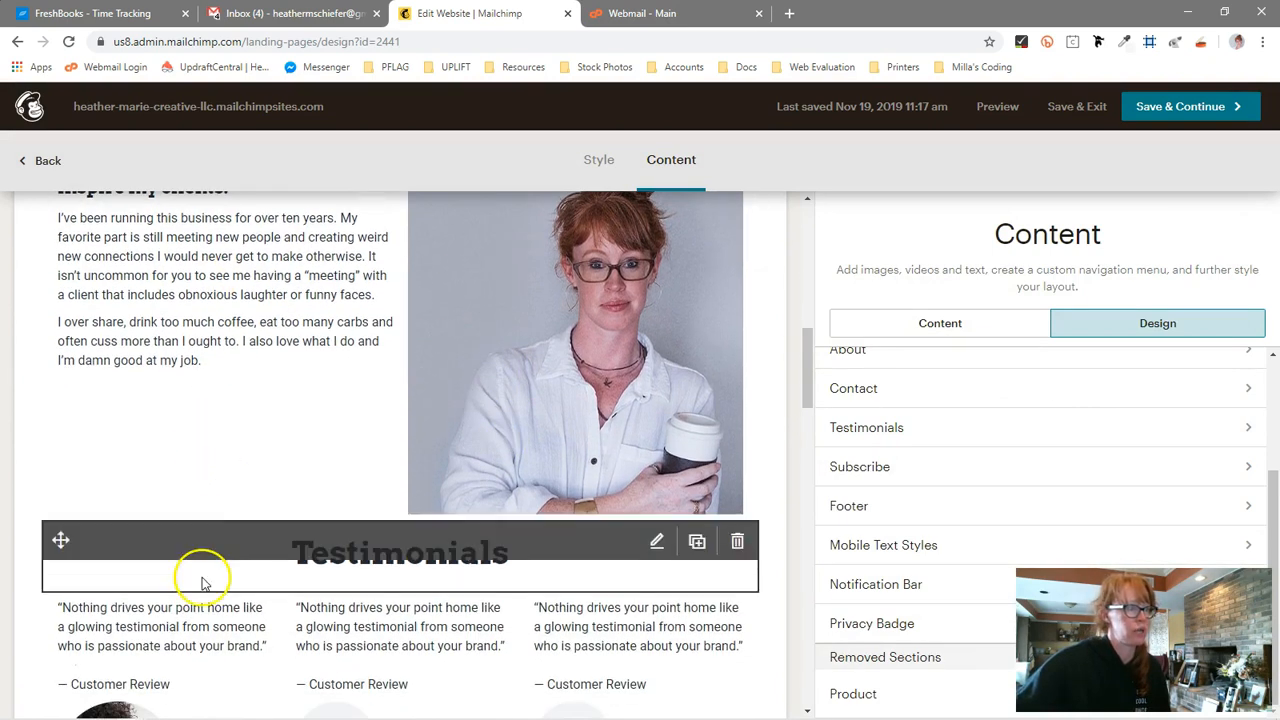
{"action": "scroll", "coordinate": [420, 617], "scroll_direction": "down", "scroll_amount": 4}
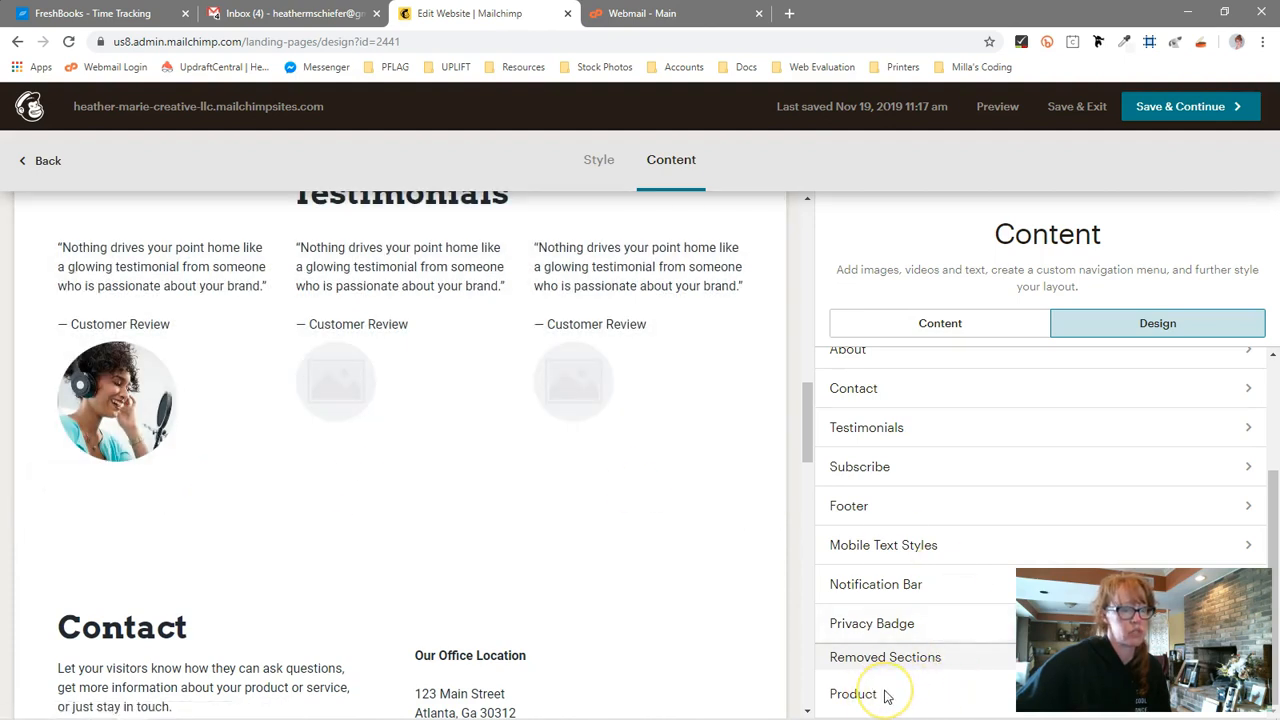
{"action": "scroll", "coordinate": [461, 511], "scroll_direction": "down", "scroll_amount": 2}
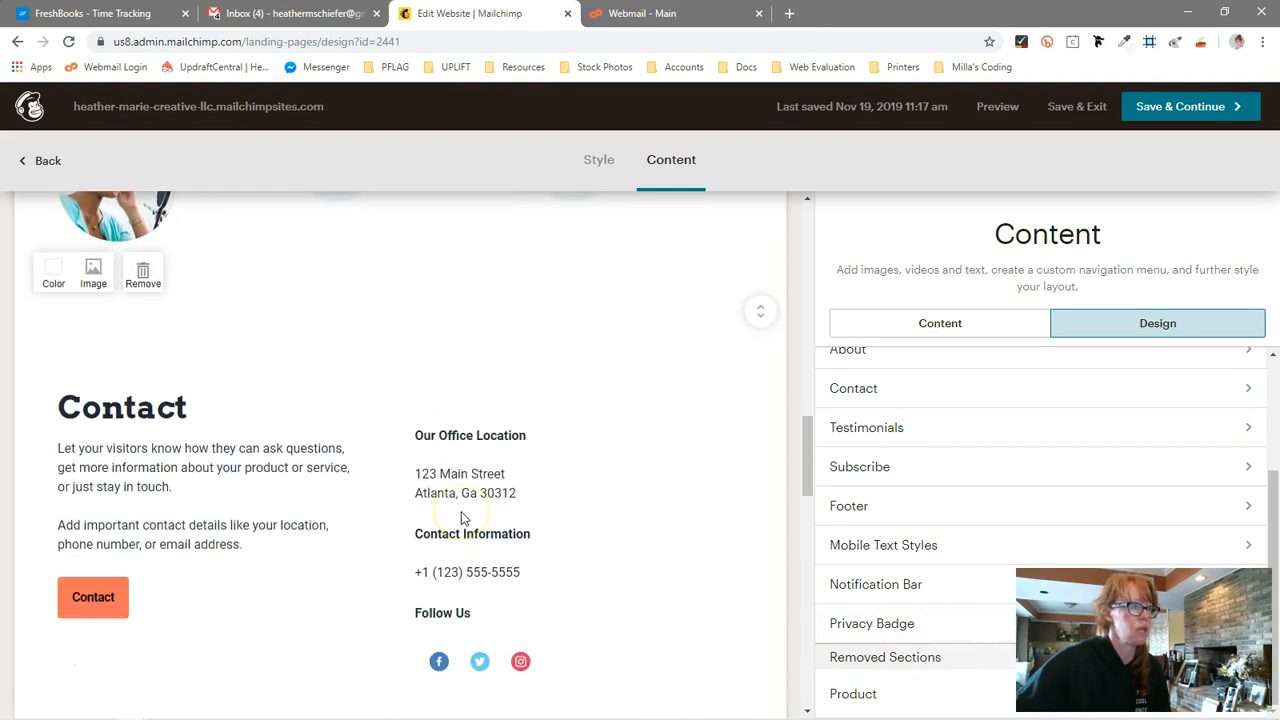
{"action": "scroll", "coordinate": [461, 511], "scroll_direction": "down", "scroll_amount": 1}
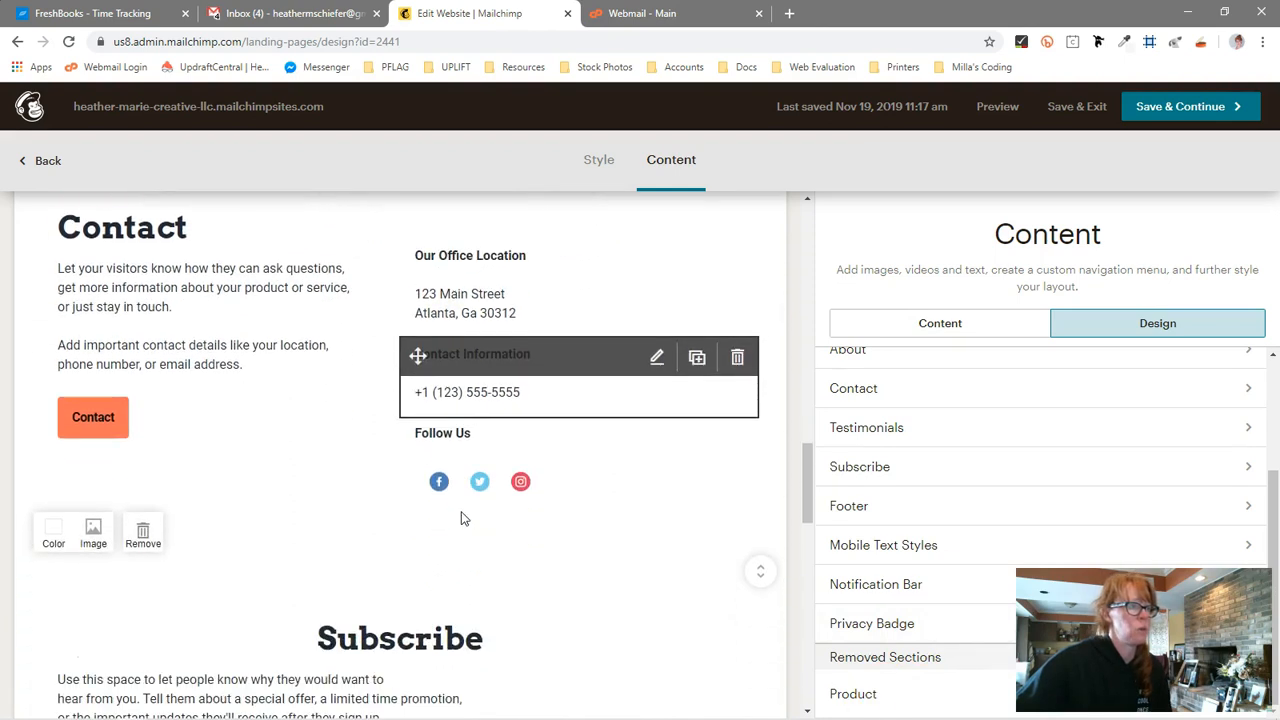
{"action": "scroll", "coordinate": [461, 512], "scroll_direction": "down", "scroll_amount": 3}
{"action": "scroll", "coordinate": [461, 512], "scroll_direction": "down", "scroll_amount": 2}
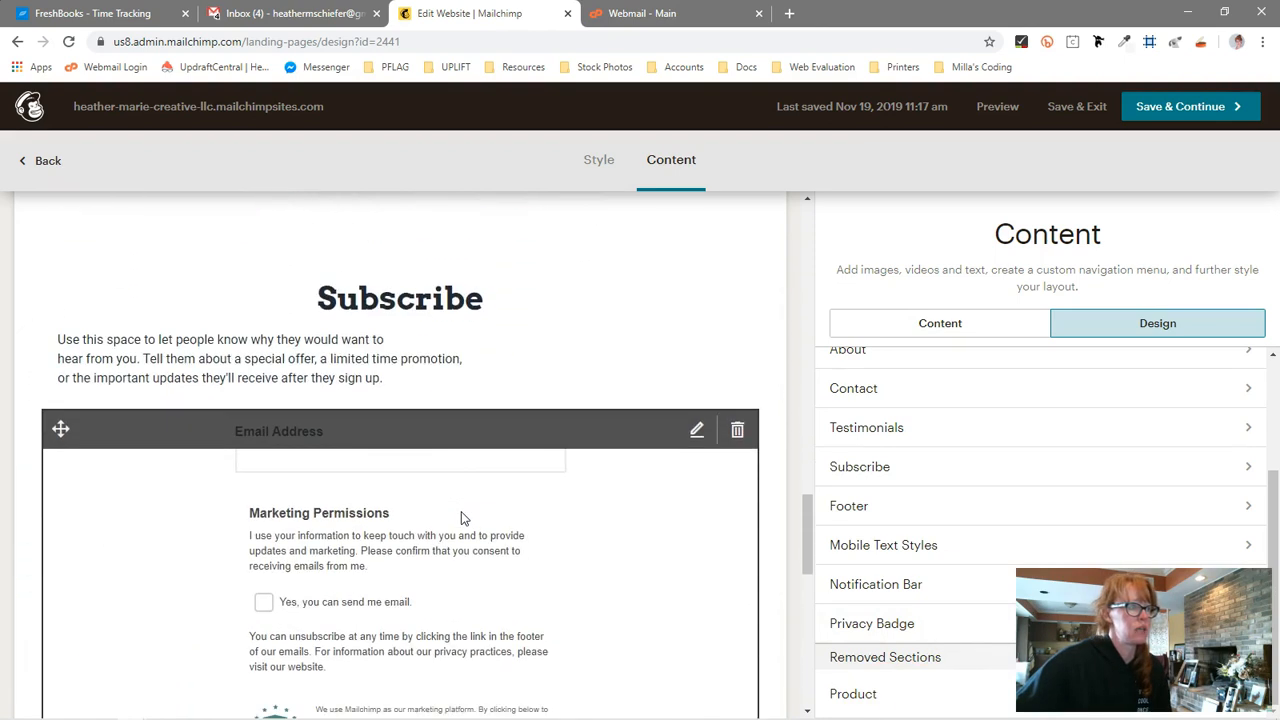
{"action": "scroll", "coordinate": [461, 514], "scroll_direction": "down", "scroll_amount": 2}
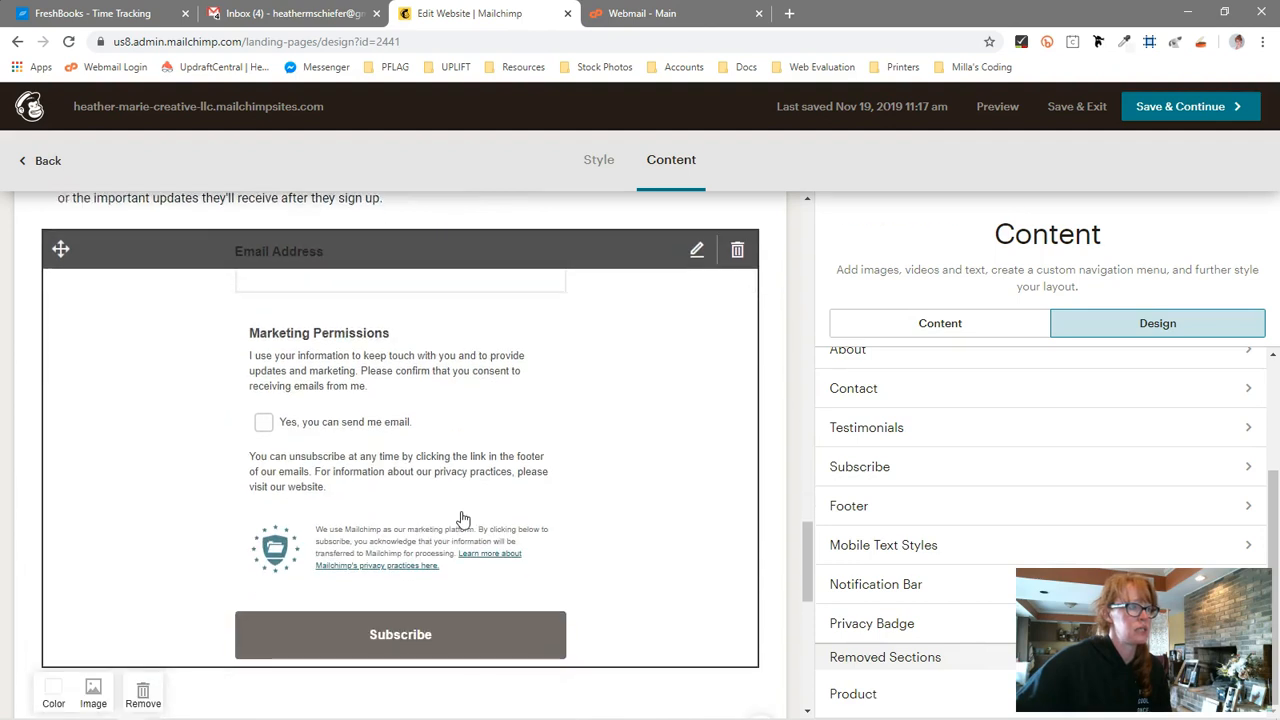
{"action": "scroll", "coordinate": [461, 519], "scroll_direction": "up", "scroll_amount": 1}
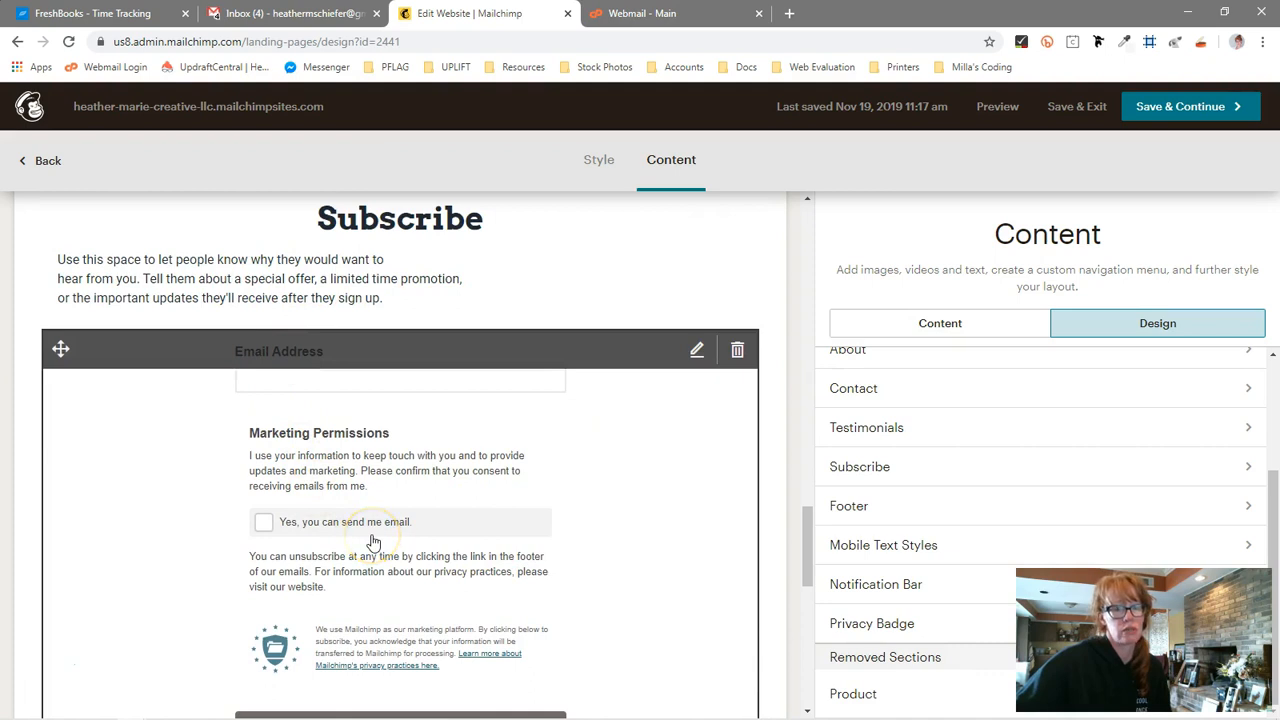
{"action": "scroll", "coordinate": [372, 541], "scroll_direction": "up", "scroll_amount": 11}
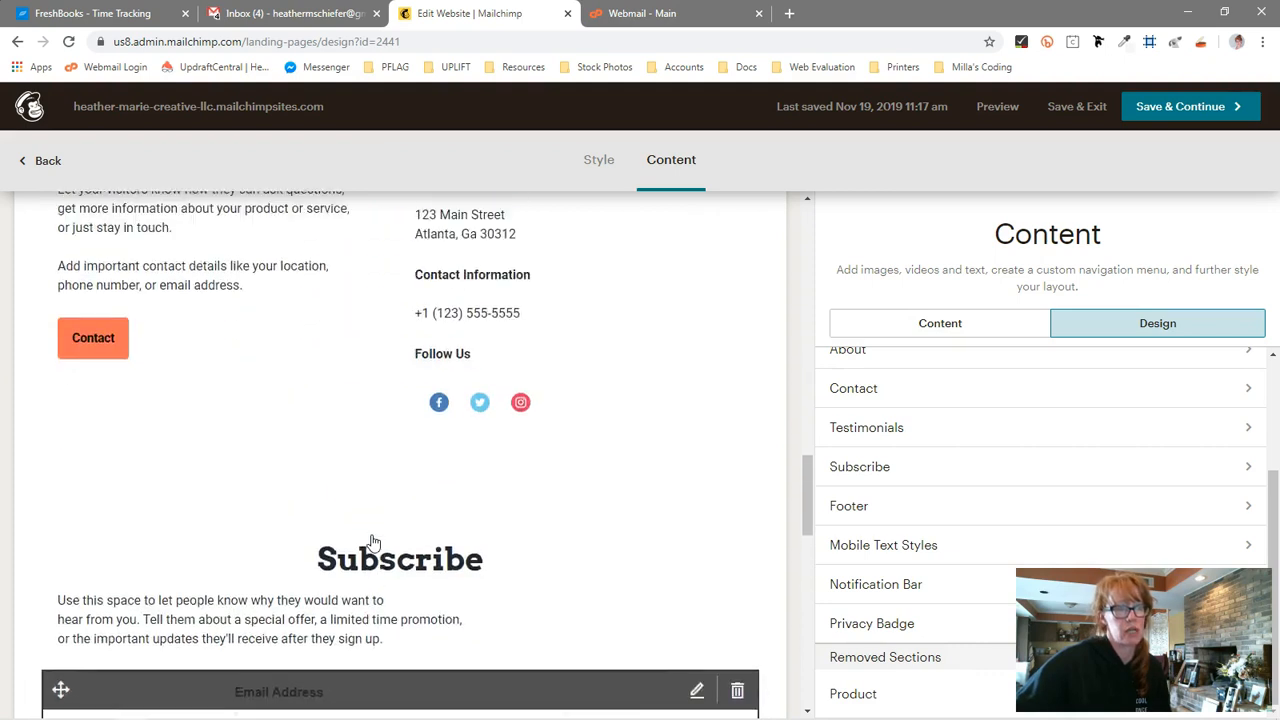
Save and continue out of the editor back to the website dashboard and its page list
{"action": "left_click", "coordinate": [1168, 106]}
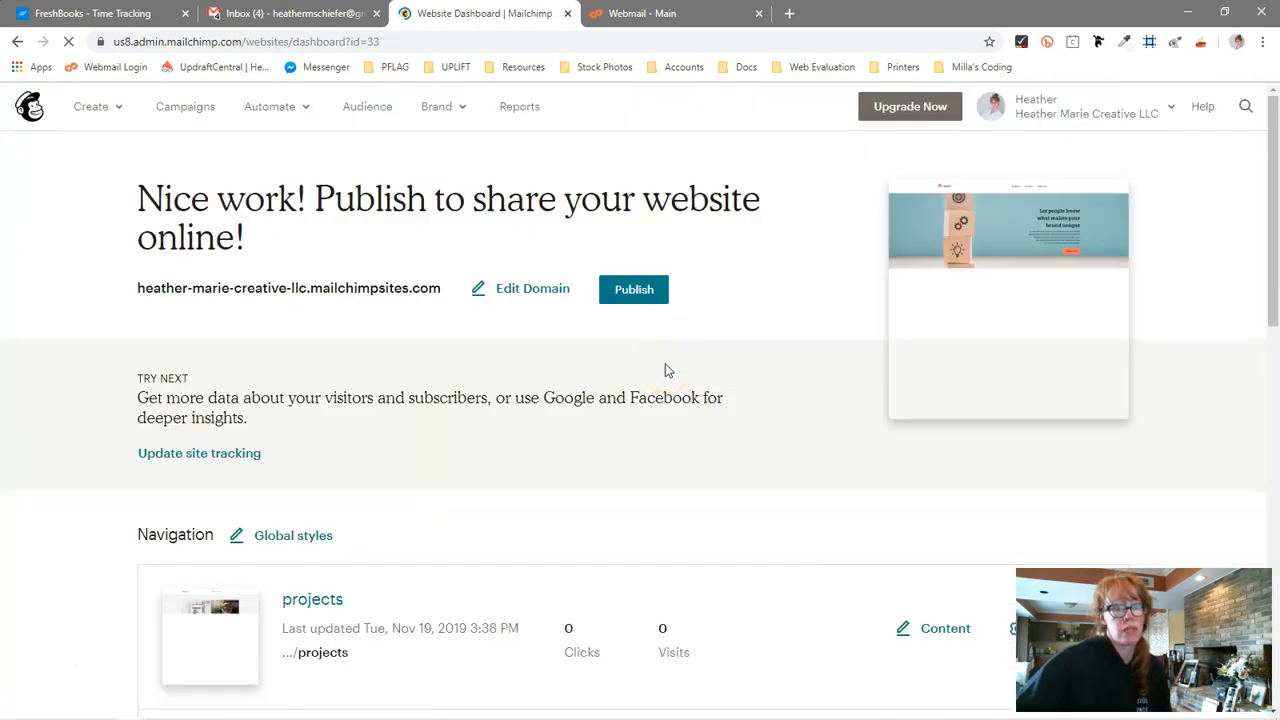
{"action": "scroll", "coordinate": [660, 380], "scroll_direction": "down", "scroll_amount": 4}
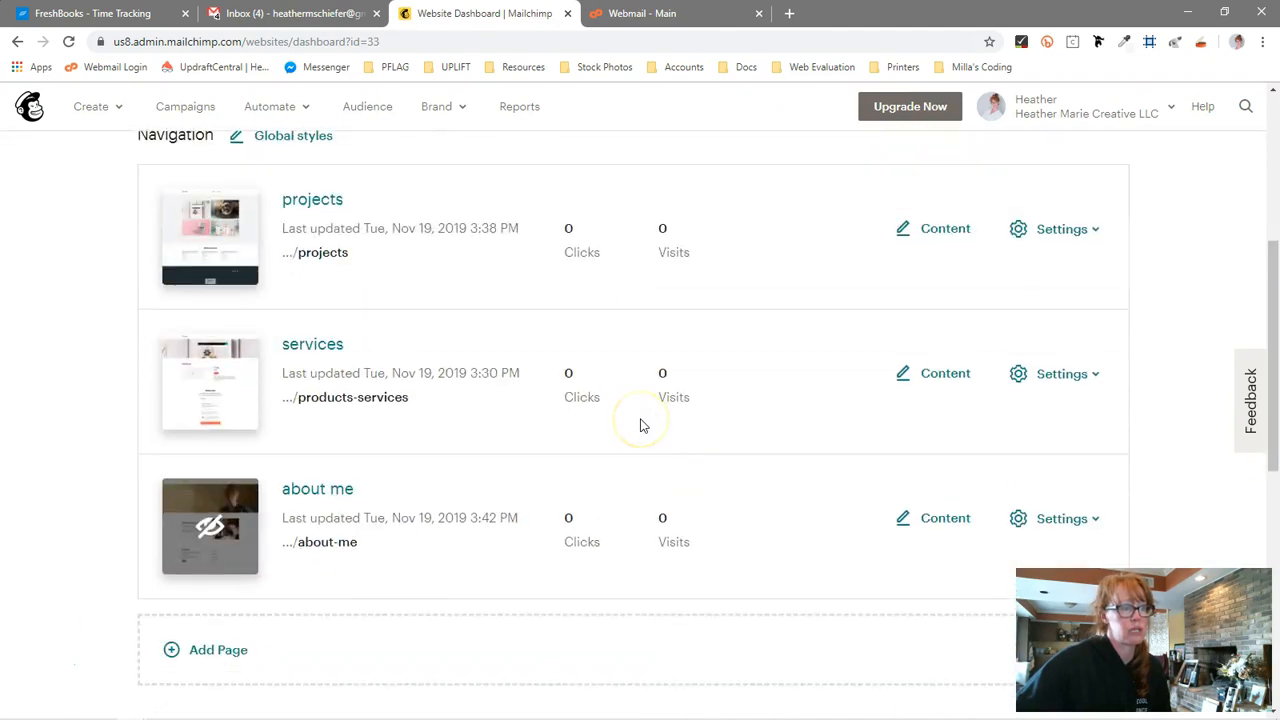
{"action": "scroll", "coordinate": [641, 426], "scroll_direction": "down", "scroll_amount": 4}
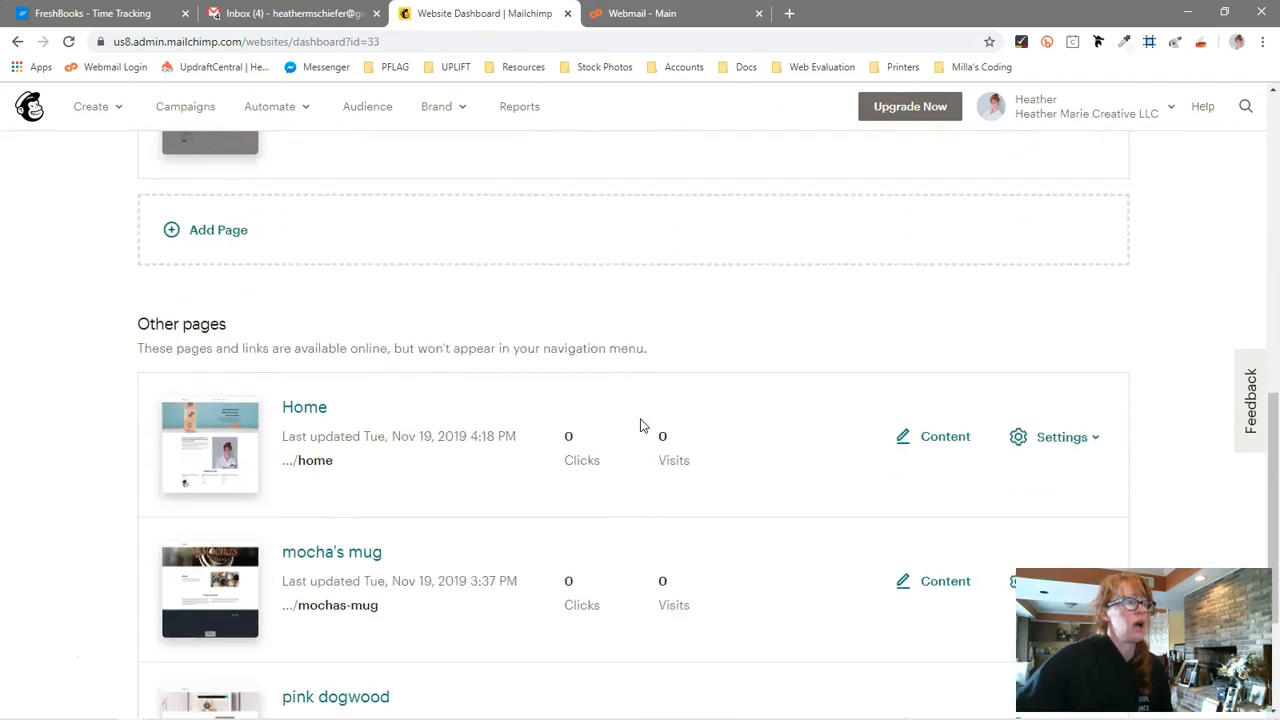
{"action": "scroll", "coordinate": [641, 426], "scroll_direction": "up", "scroll_amount": 3}
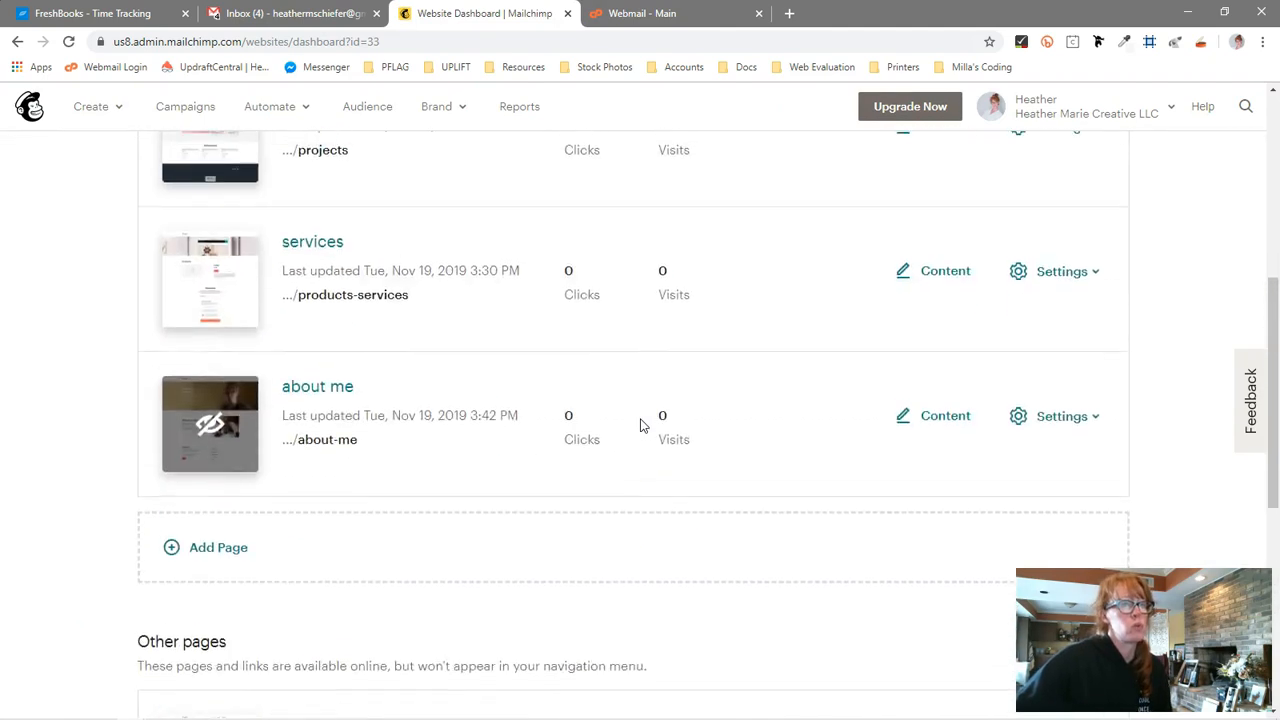
{"action": "left_click", "coordinate": [1090, 278]}
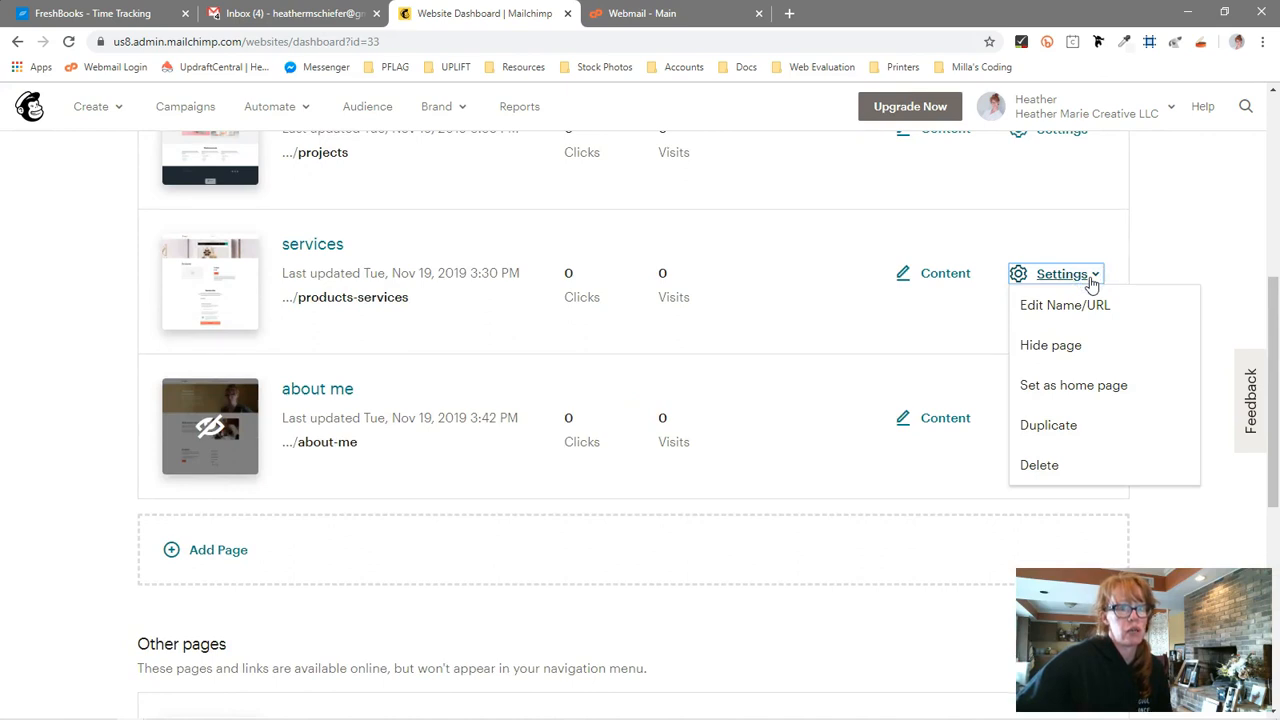
{"action": "left_click", "coordinate": [1194, 251]}
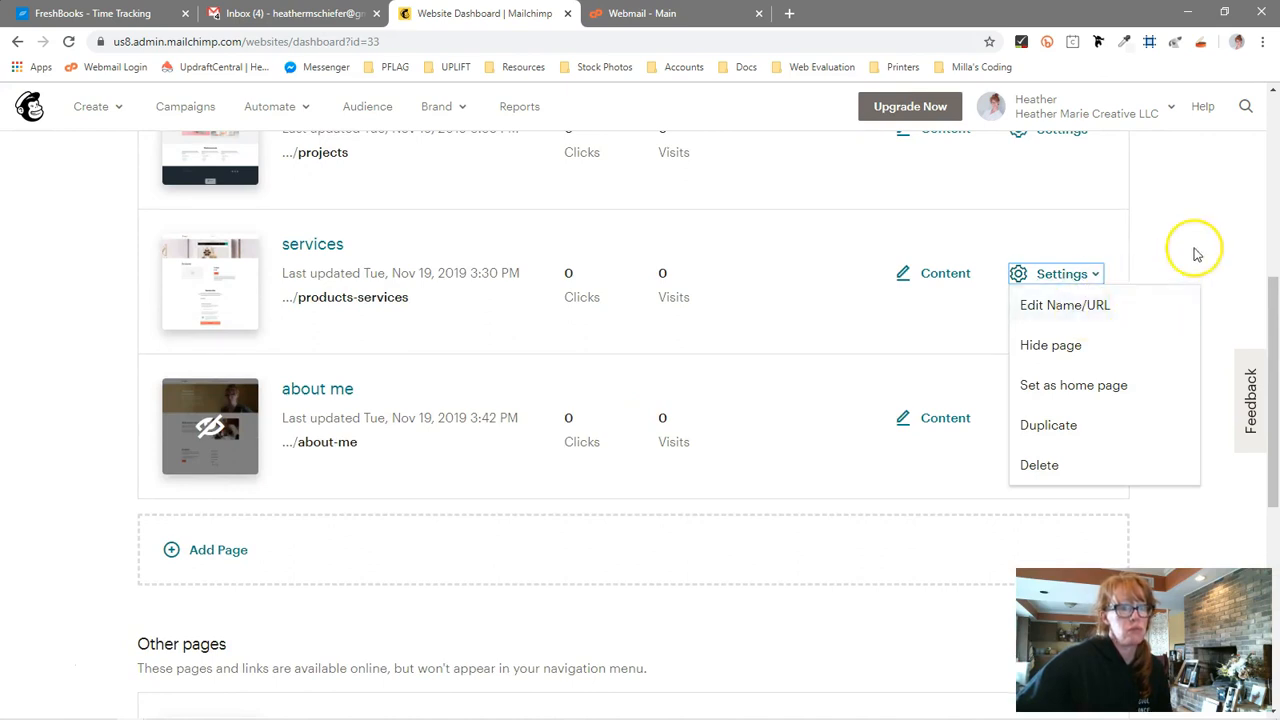
{"action": "left_click", "coordinate": [206, 558]}
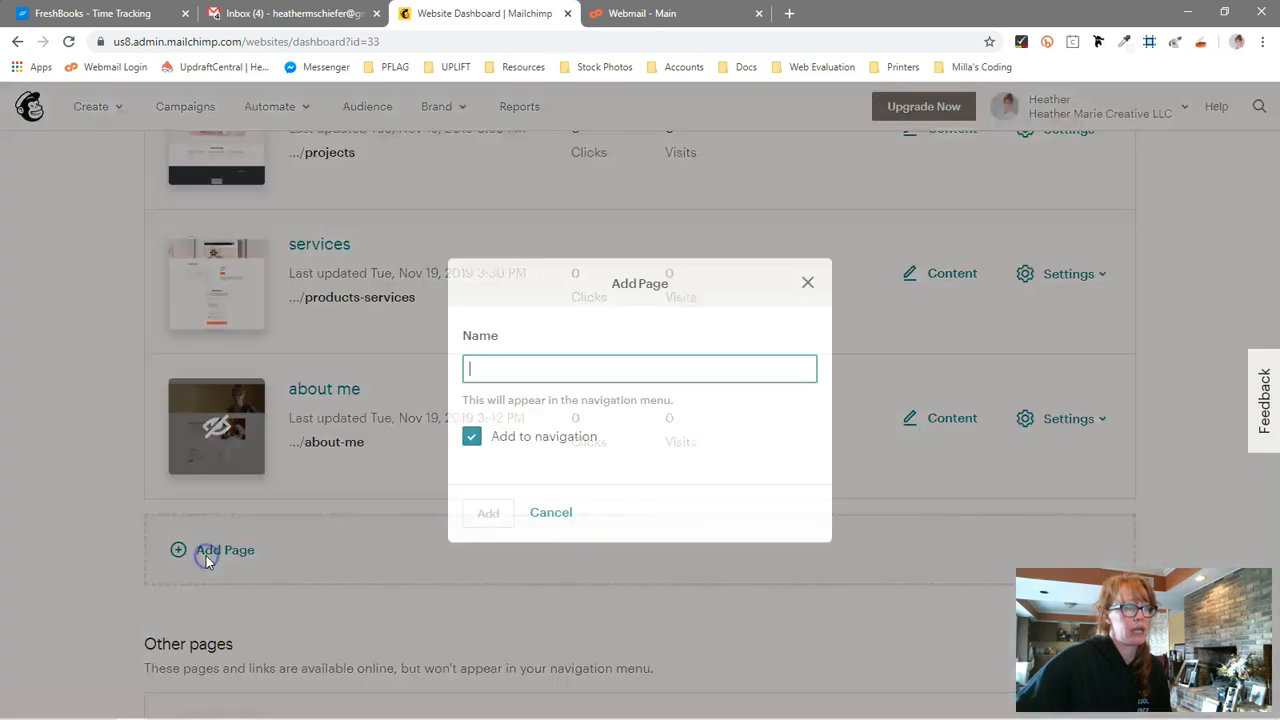
{"action": "left_click", "coordinate": [577, 440]}
{"action": "left_click", "coordinate": [511, 436]}
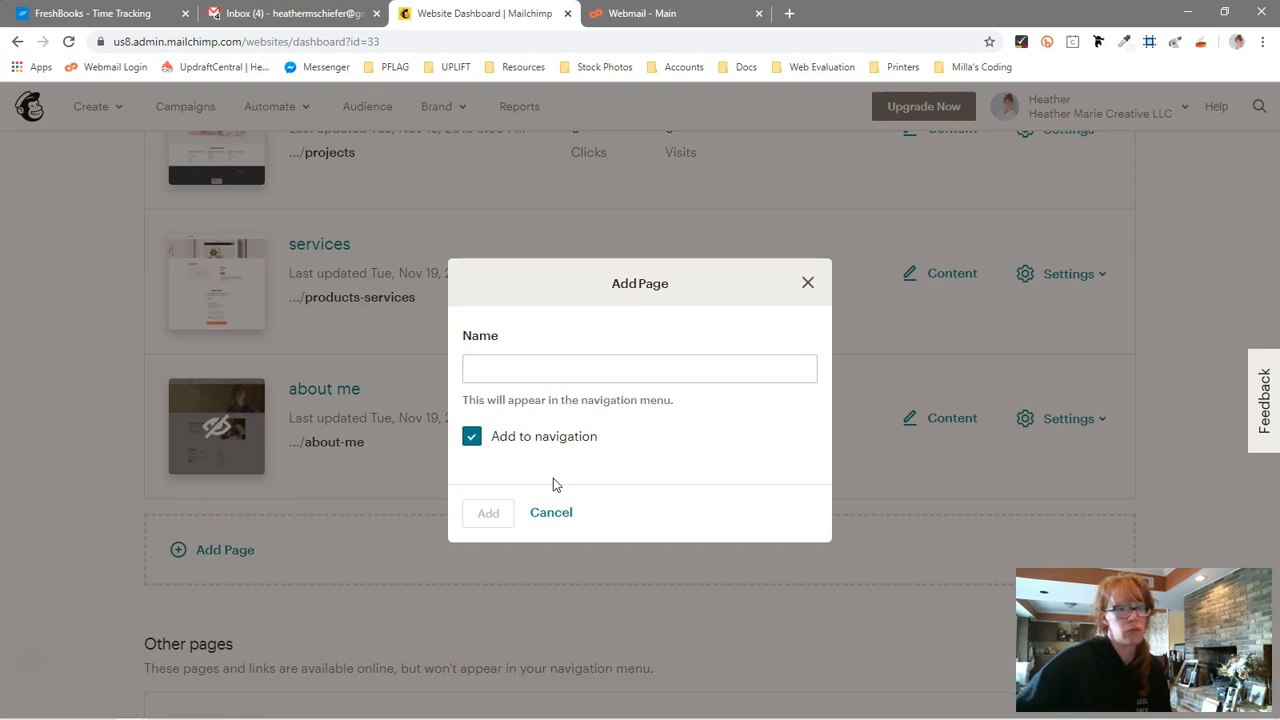
{"action": "left_click", "coordinate": [557, 440]}
{"action": "left_click", "coordinate": [558, 513]}
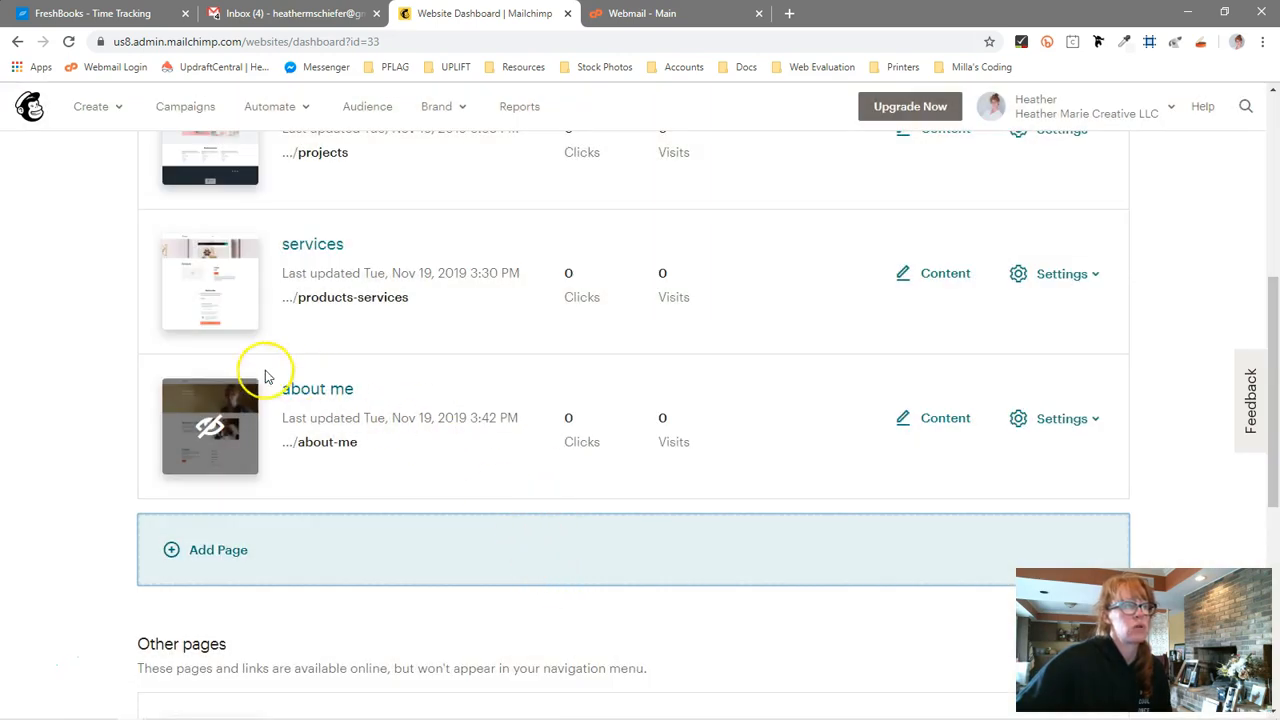
Show the hidden about me page in the site navigation
{"action": "left_click", "coordinate": [1062, 419]}
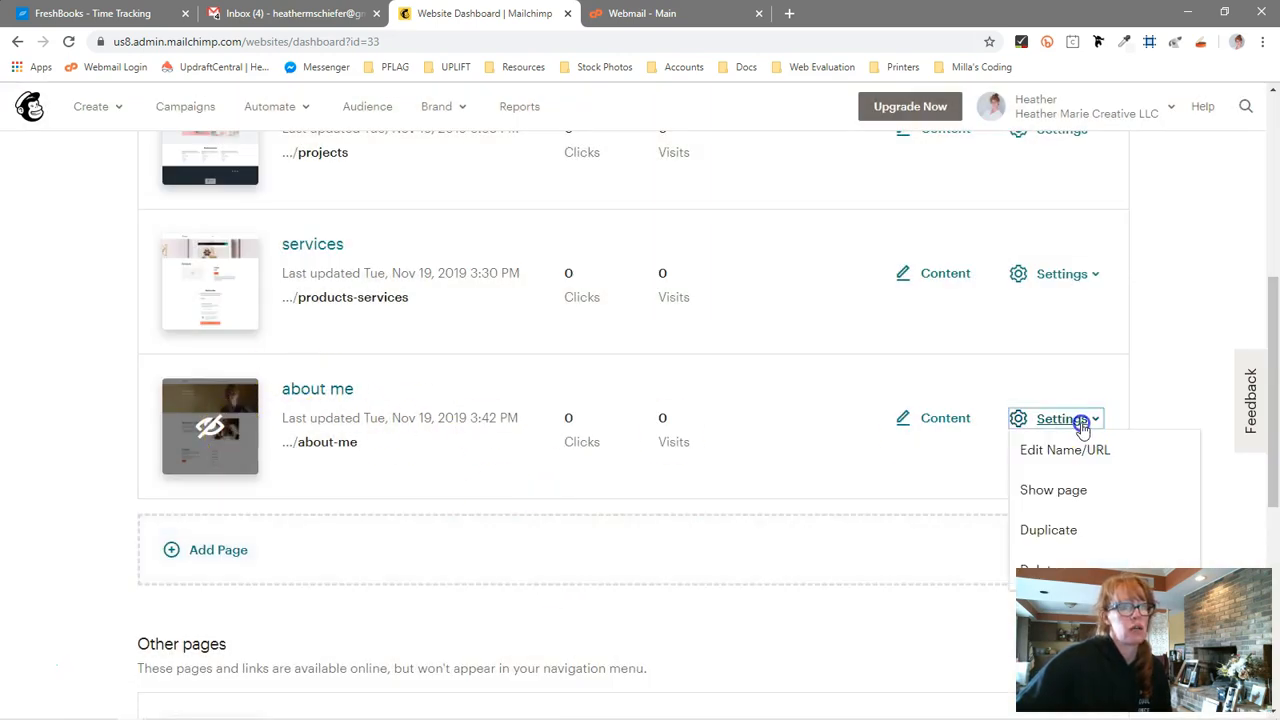
{"action": "scroll", "coordinate": [1200, 395], "scroll_direction": "down", "scroll_amount": 1}
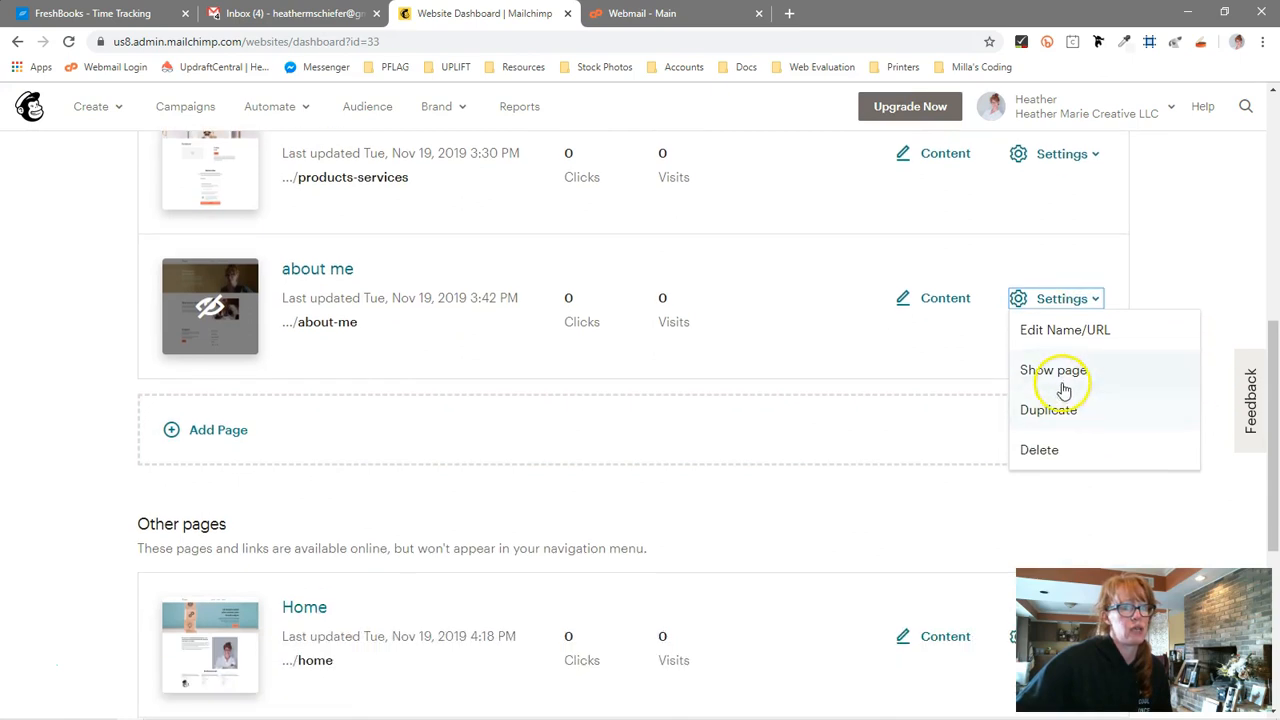
{"action": "left_click", "coordinate": [1070, 378]}
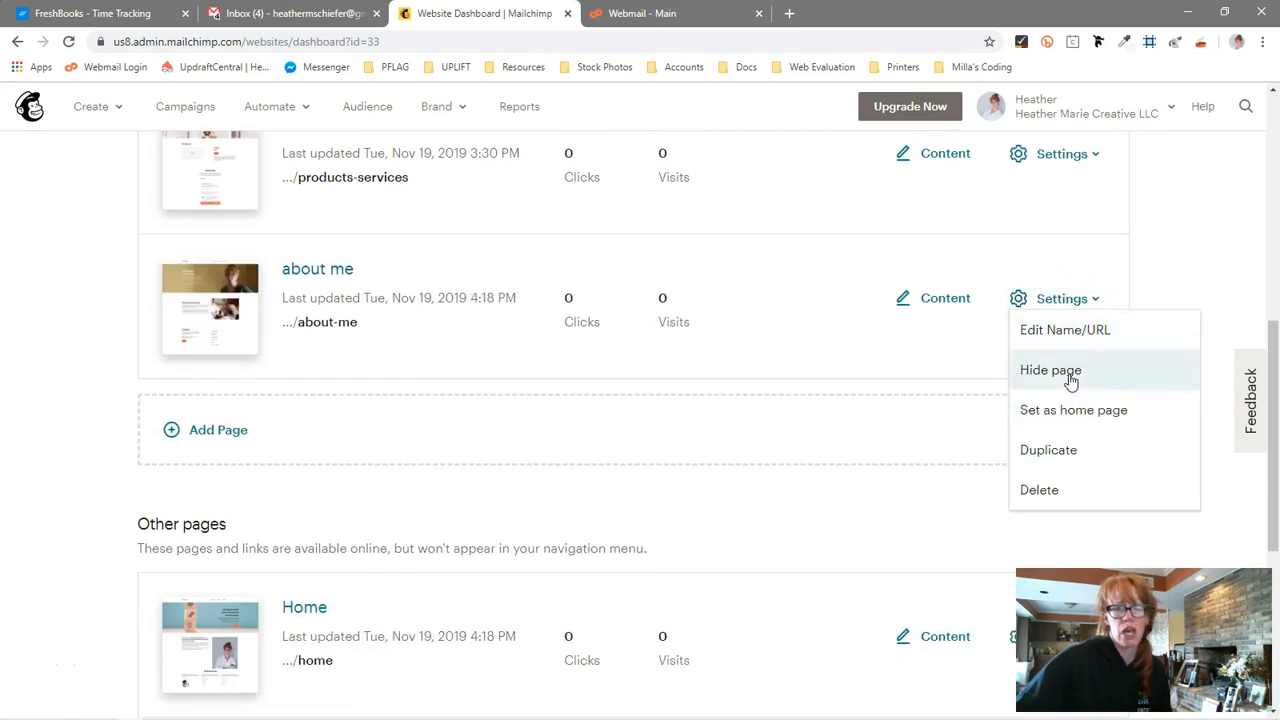
{"action": "left_click", "coordinate": [1175, 248]}
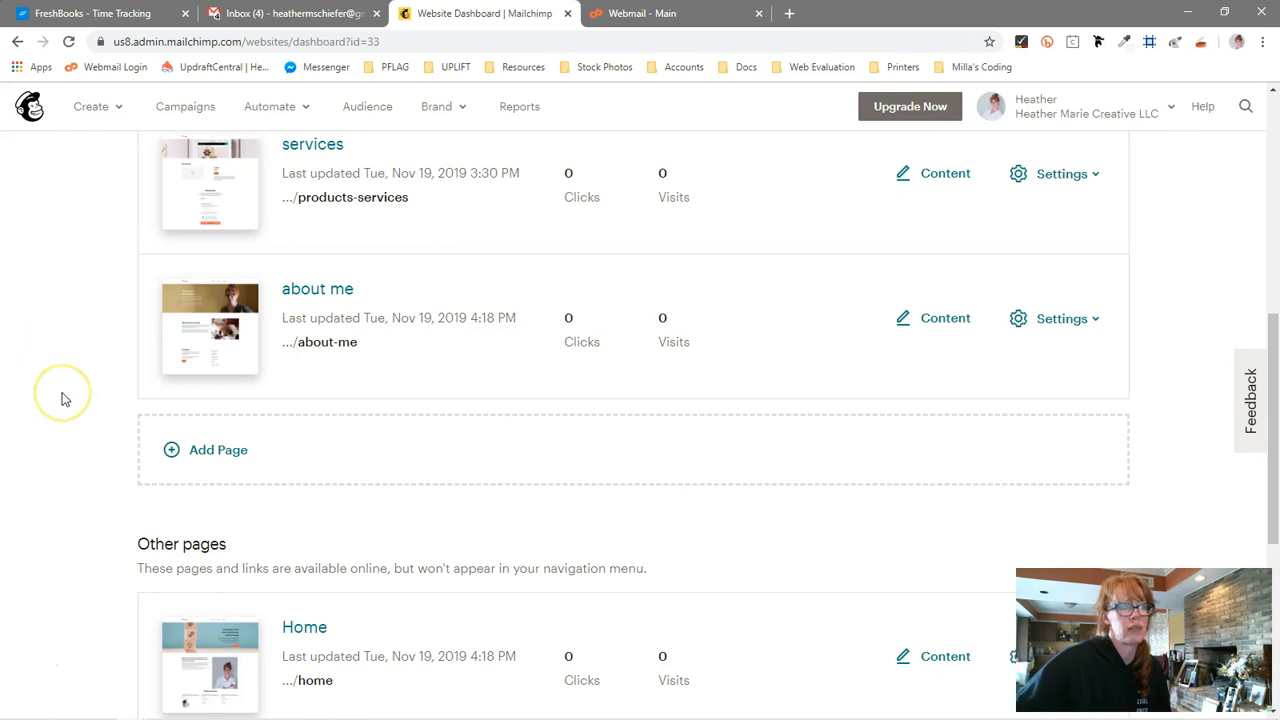
{"action": "scroll", "coordinate": [63, 399], "scroll_direction": "up", "scroll_amount": 2}
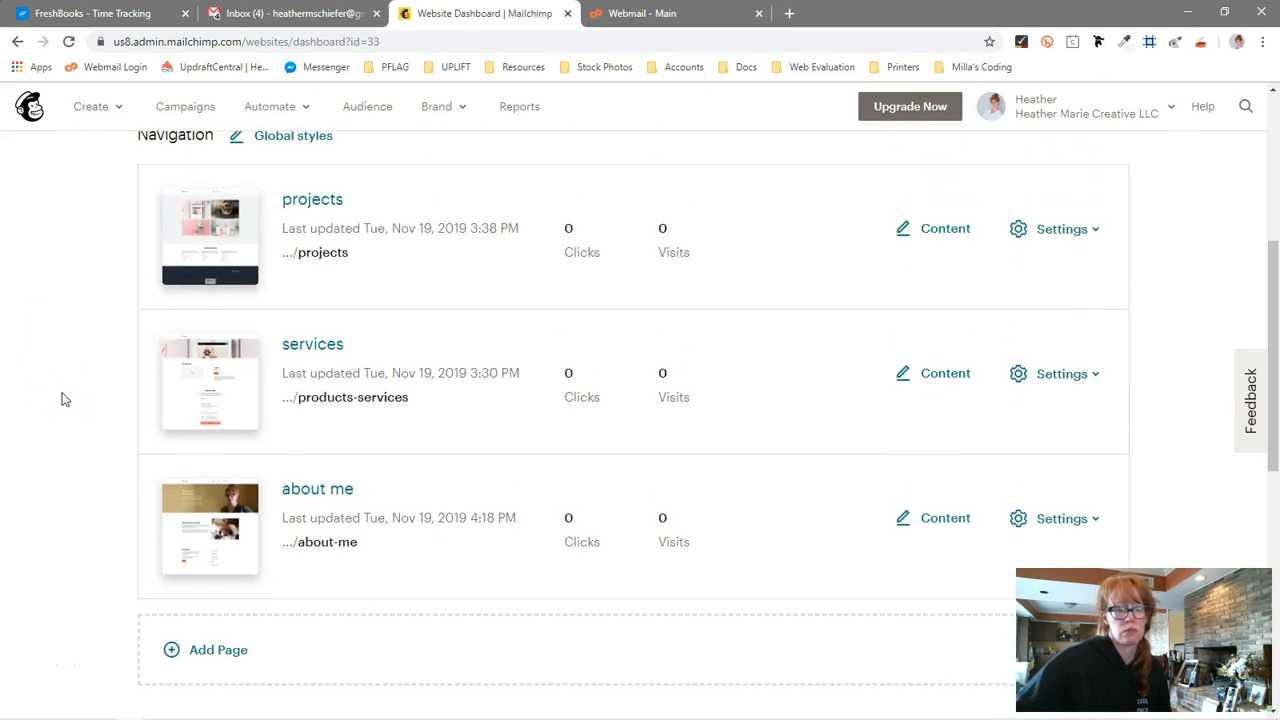
{"action": "scroll", "coordinate": [63, 399], "scroll_direction": "up", "scroll_amount": 2}
{"action": "scroll", "coordinate": [63, 451], "scroll_direction": "down", "scroll_amount": 3}
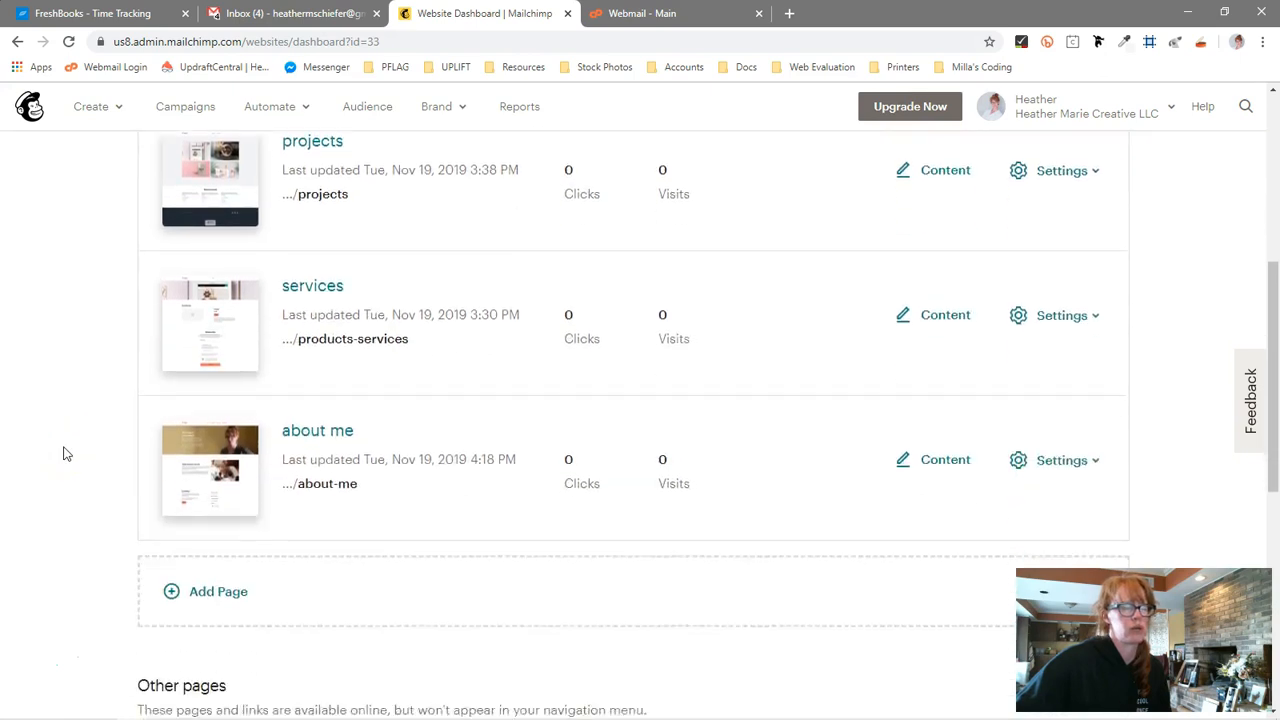
{"action": "scroll", "coordinate": [63, 453], "scroll_direction": "down", "scroll_amount": 6}
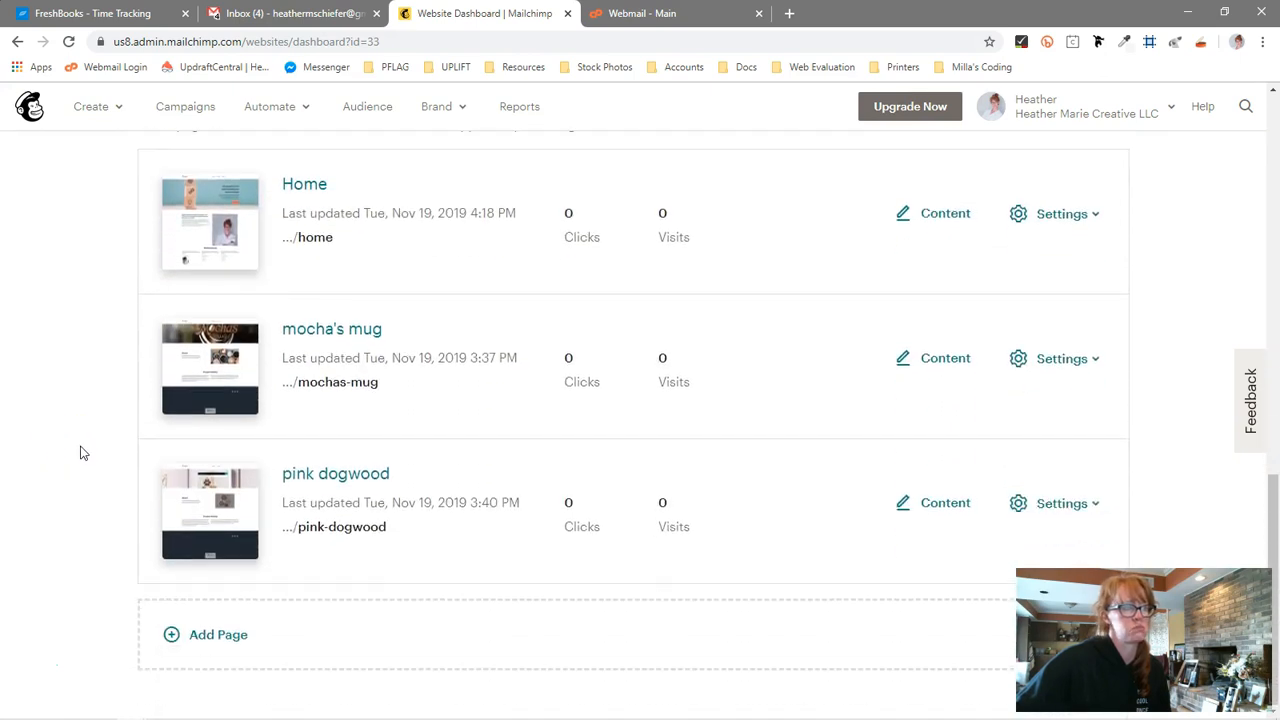
{"action": "scroll", "coordinate": [83, 453], "scroll_direction": "up", "scroll_amount": 5}
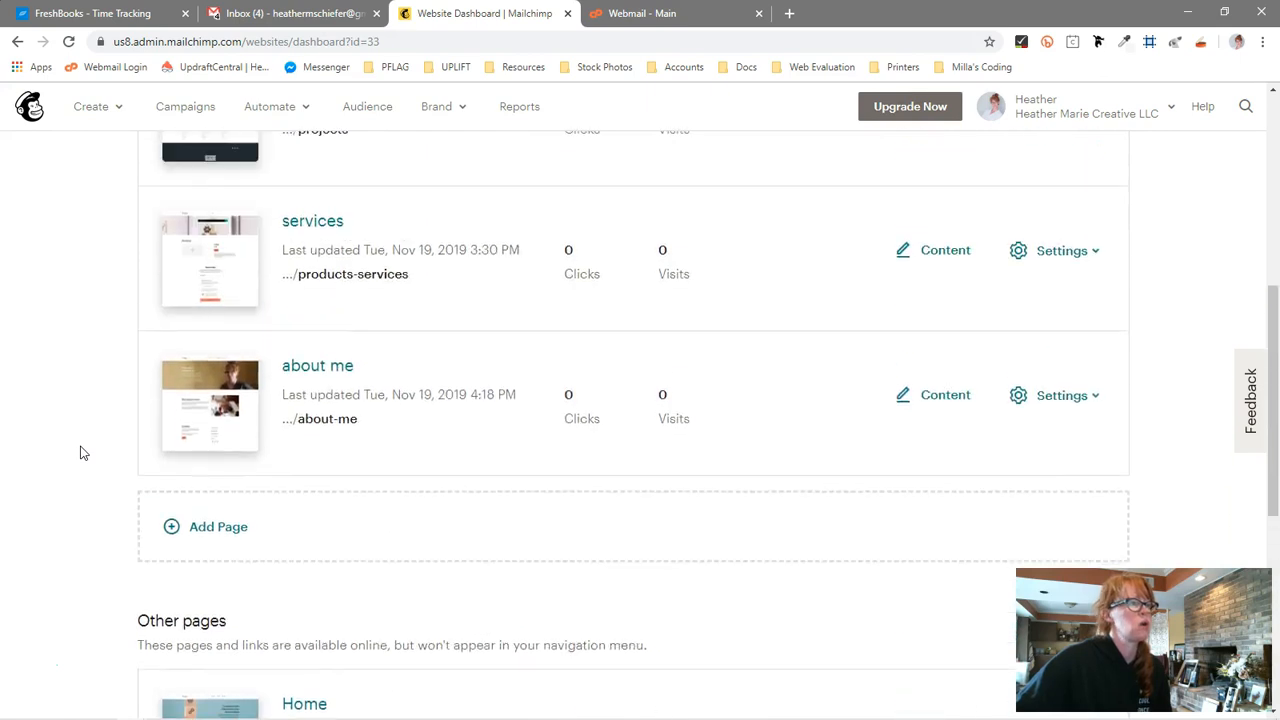
Open the projects page's content in the website editor
{"action": "scroll", "coordinate": [83, 453], "scroll_direction": "up", "scroll_amount": 2}
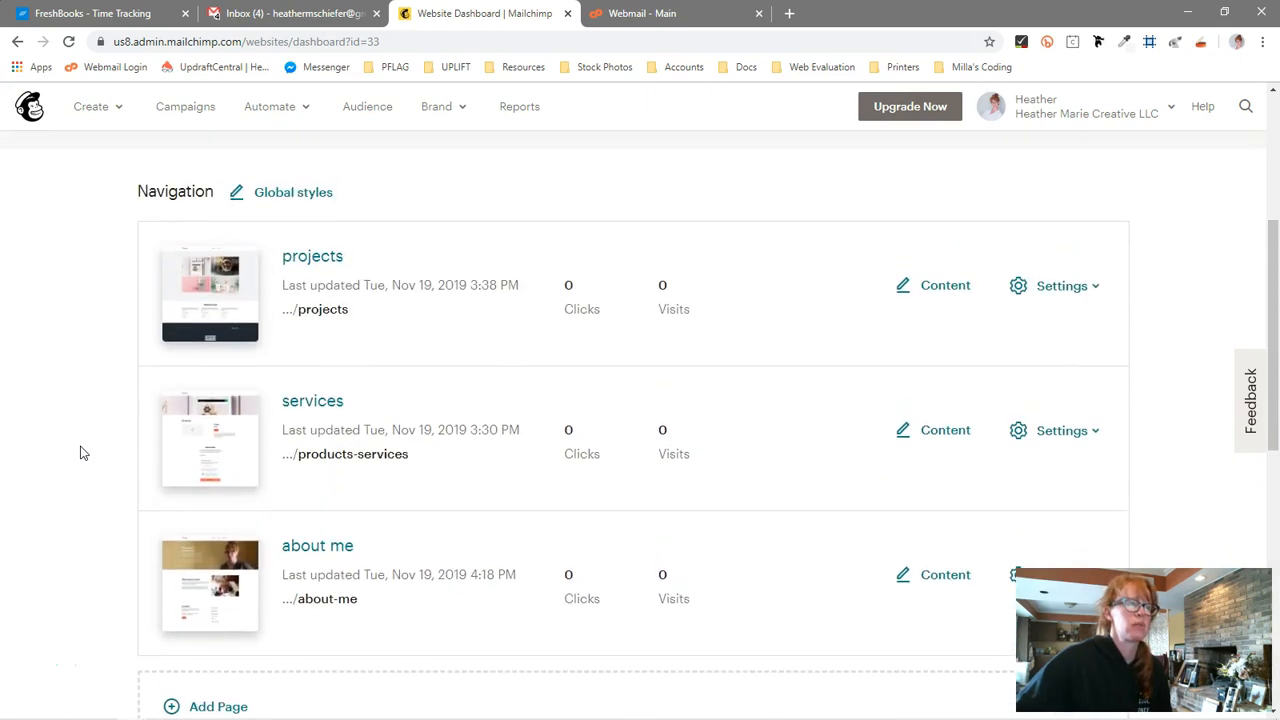
{"action": "left_click", "coordinate": [965, 292]}
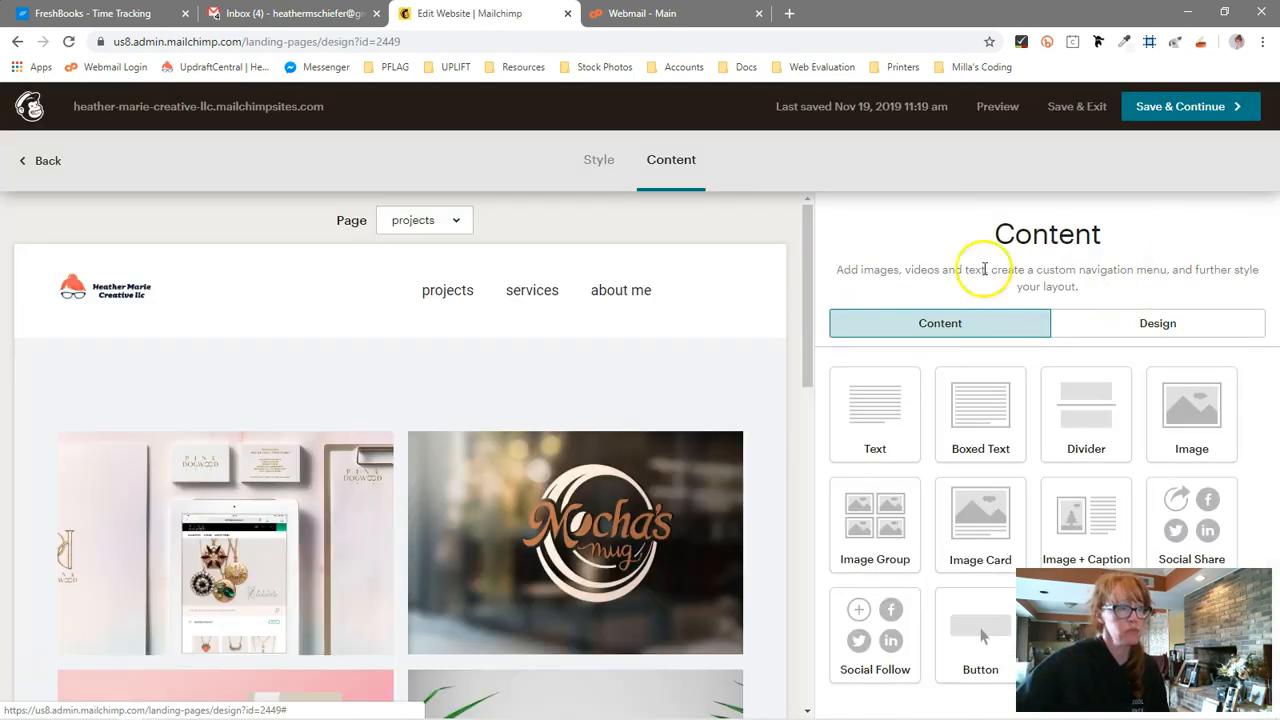
{"action": "scroll", "coordinate": [733, 377], "scroll_direction": "down", "scroll_amount": 2}
{"action": "scroll", "coordinate": [734, 371], "scroll_direction": "up", "scroll_amount": 2}
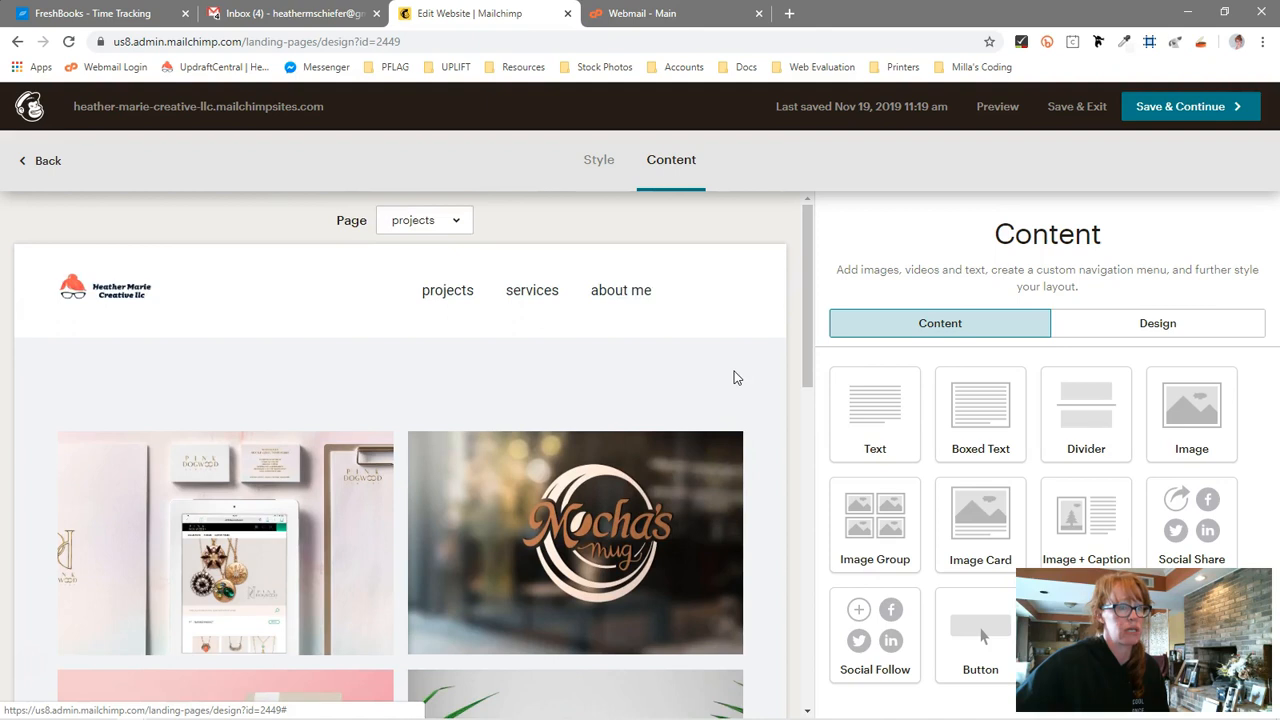
{"action": "scroll", "coordinate": [734, 371], "scroll_direction": "down", "scroll_amount": 2}
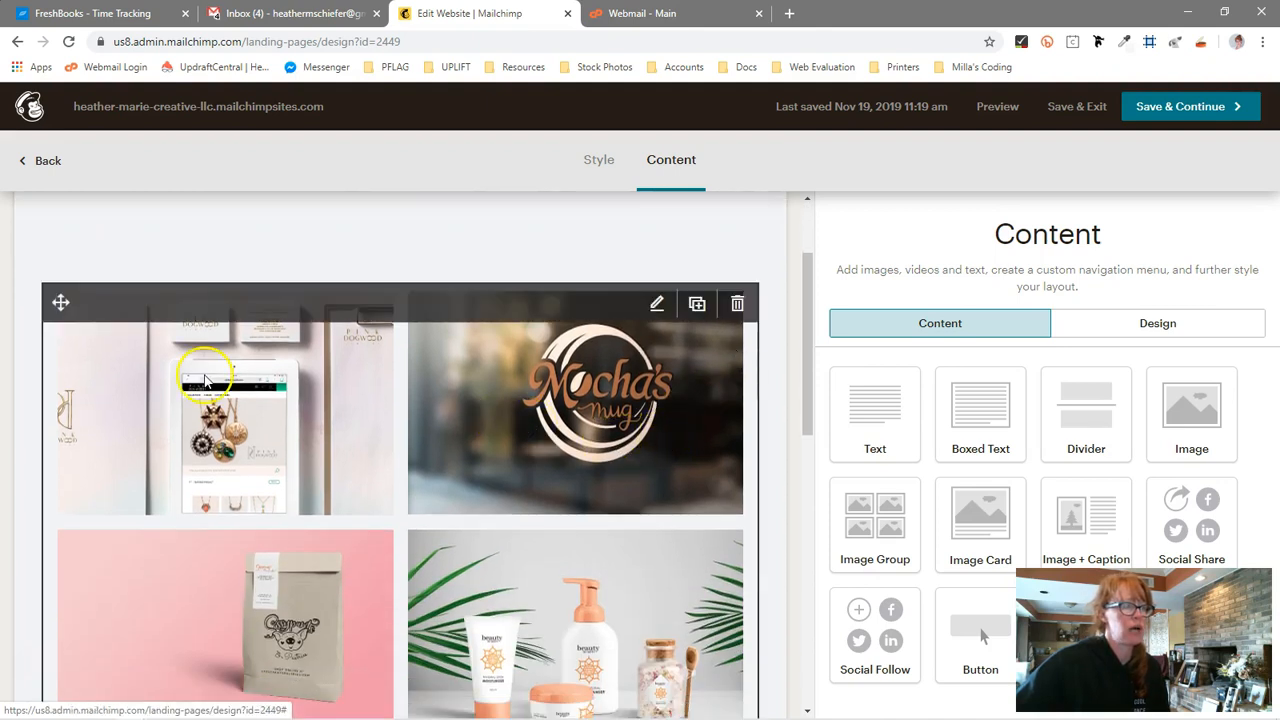
{"action": "scroll", "coordinate": [643, 513], "scroll_direction": "up", "scroll_amount": 1}
{"action": "scroll", "coordinate": [643, 515], "scroll_direction": "down", "scroll_amount": 2}
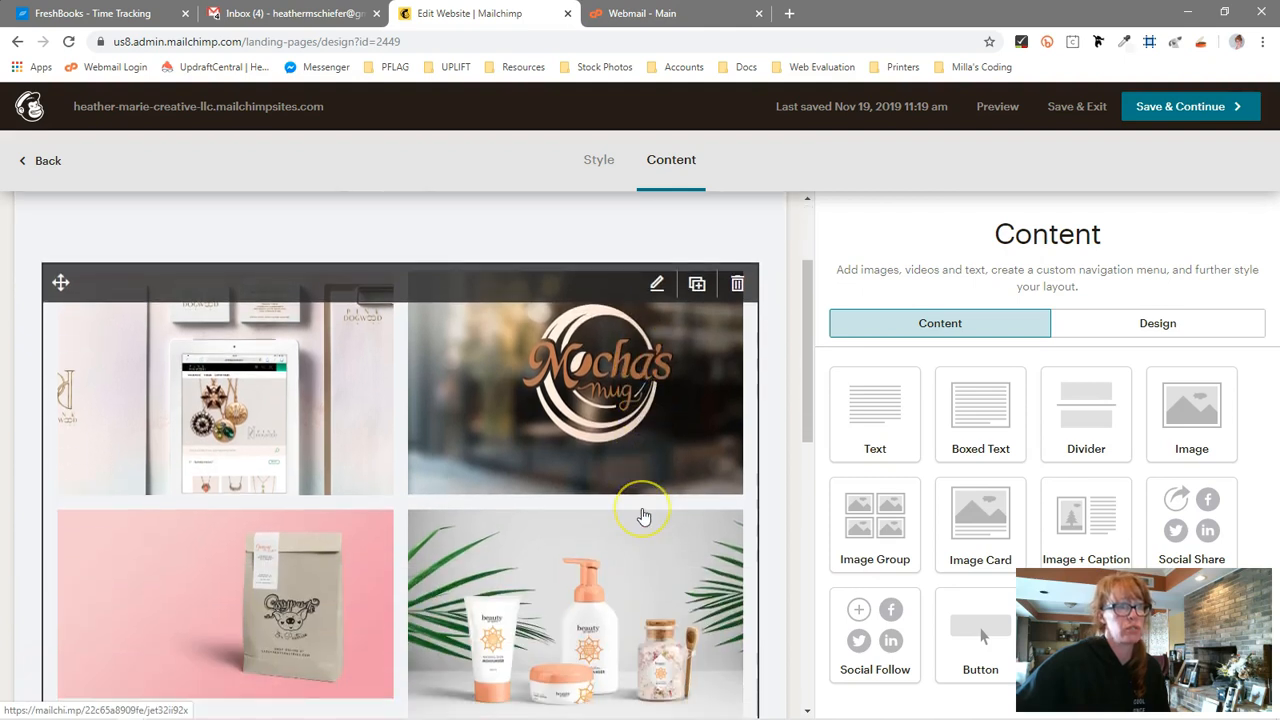
Select the projects image group and open the link settings for the PD-branding-flatlay.jpg image
{"action": "left_click", "coordinate": [150, 418]}
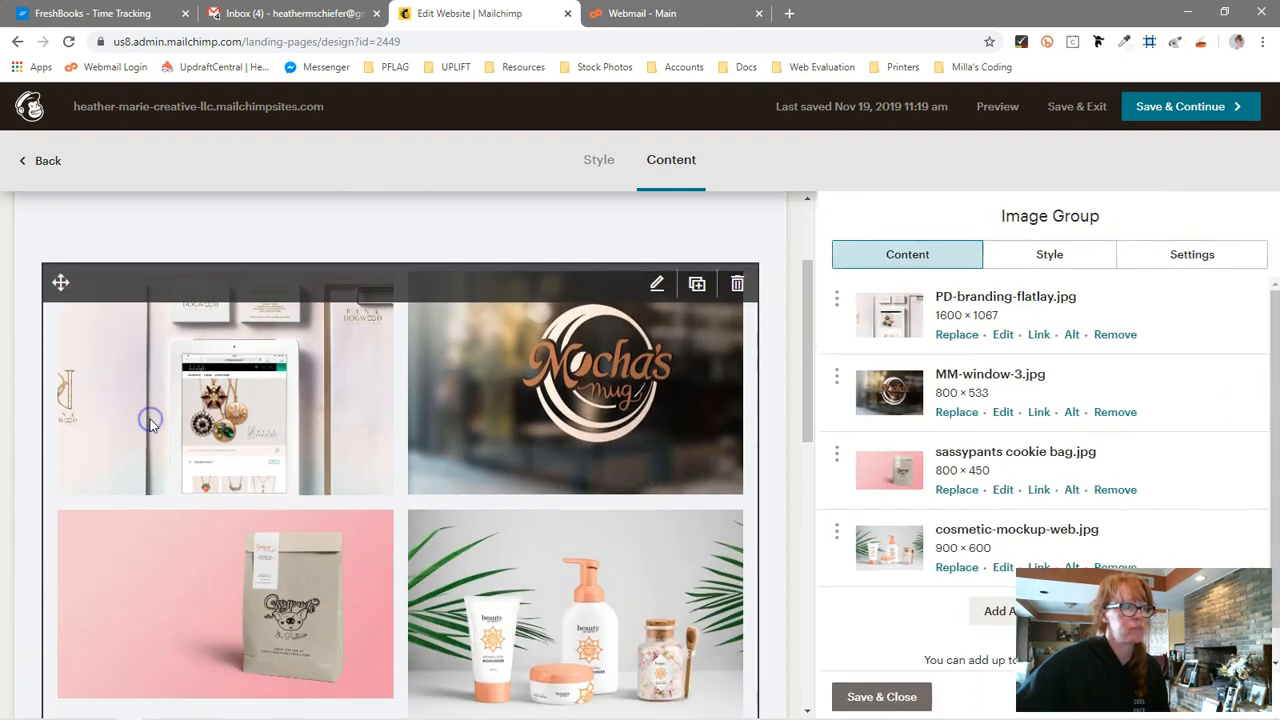
{"action": "left_click", "coordinate": [469, 405]}
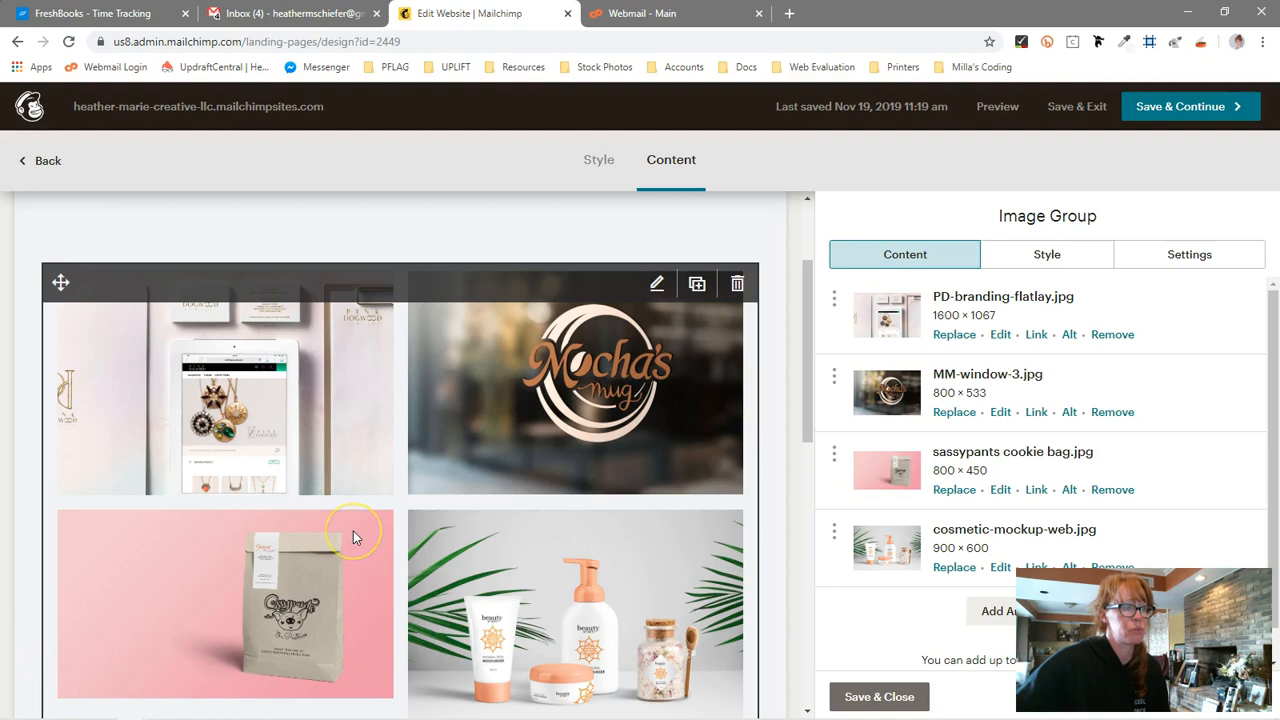
{"action": "scroll", "coordinate": [353, 531], "scroll_direction": "down", "scroll_amount": 2}
{"action": "scroll", "coordinate": [353, 531], "scroll_direction": "up", "scroll_amount": 1}
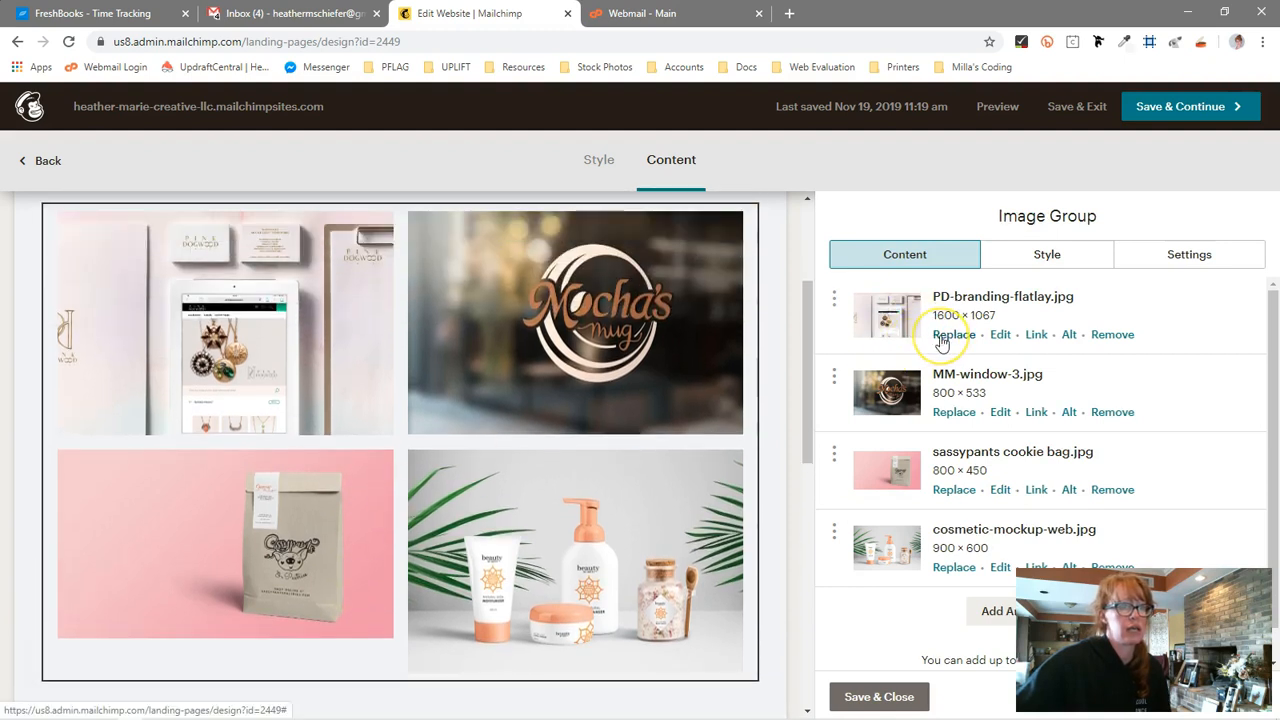
{"action": "left_click", "coordinate": [1036, 335]}
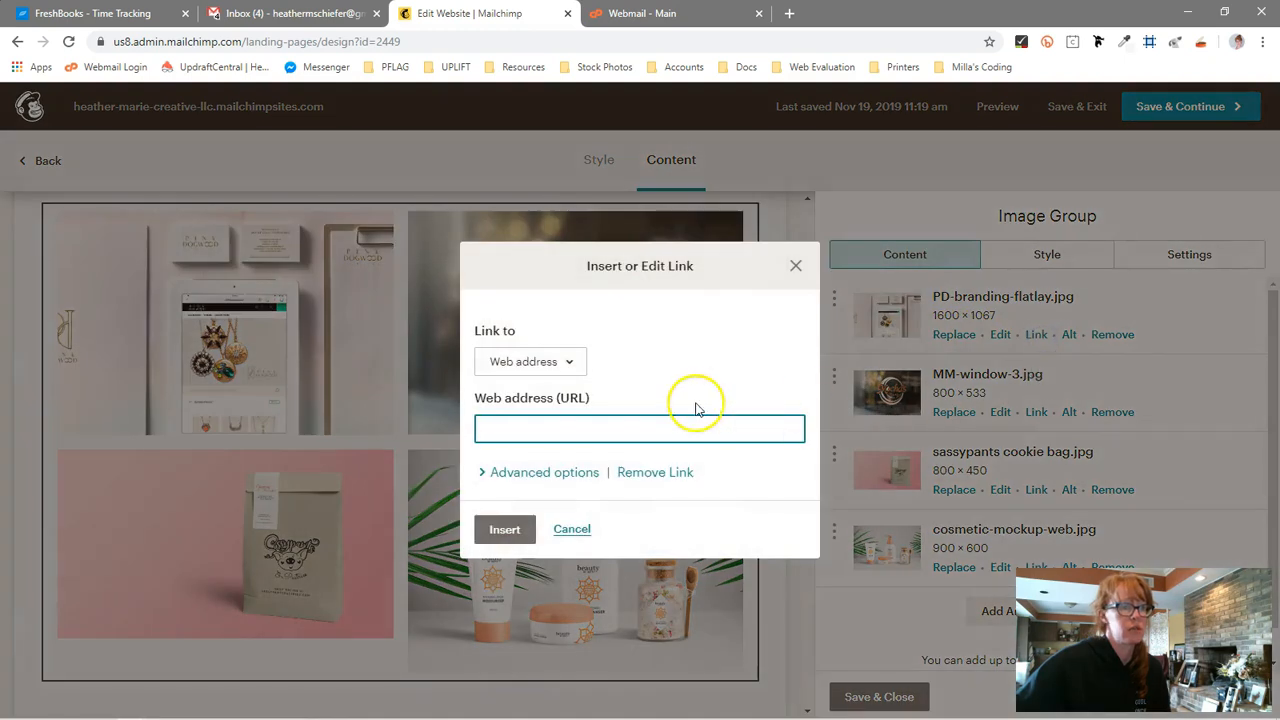
Try linking the image to the subscribe anchor
{"action": "left_click", "coordinate": [557, 363]}
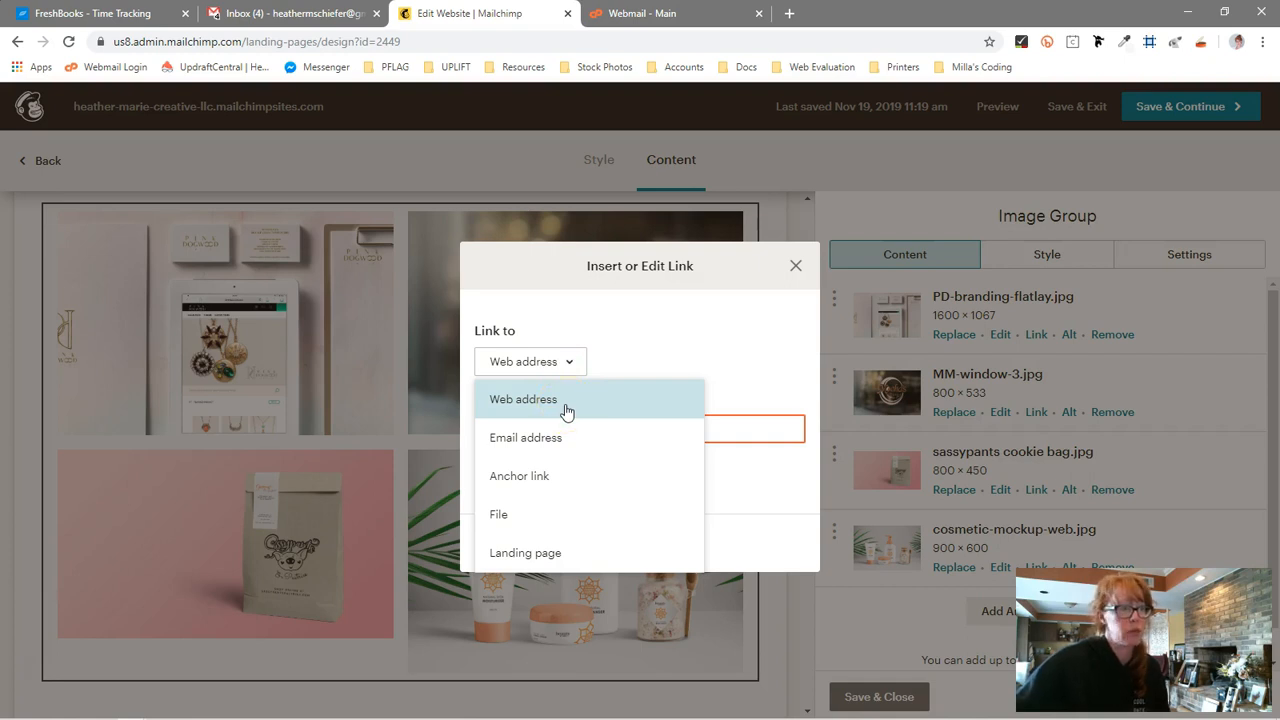
{"action": "left_click", "coordinate": [563, 441]}
{"action": "left_click", "coordinate": [561, 478]}
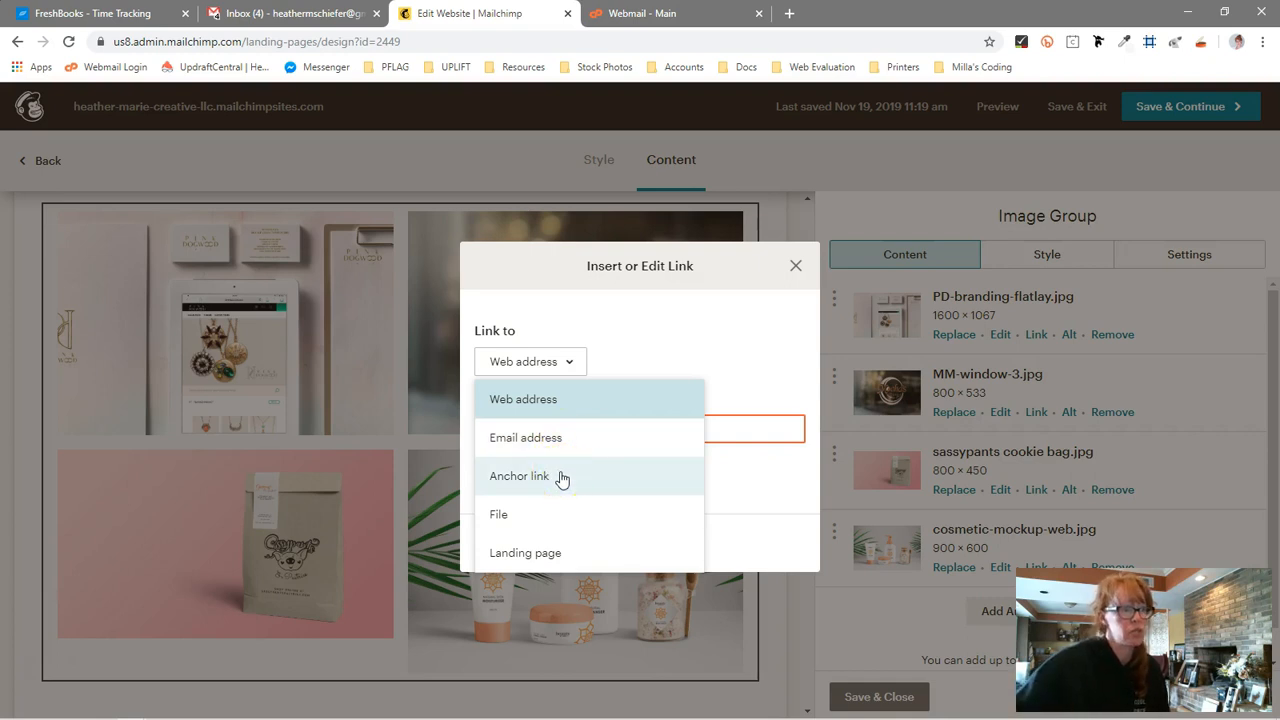
{"action": "left_click", "coordinate": [561, 476]}
{"action": "left_click", "coordinate": [637, 429]}
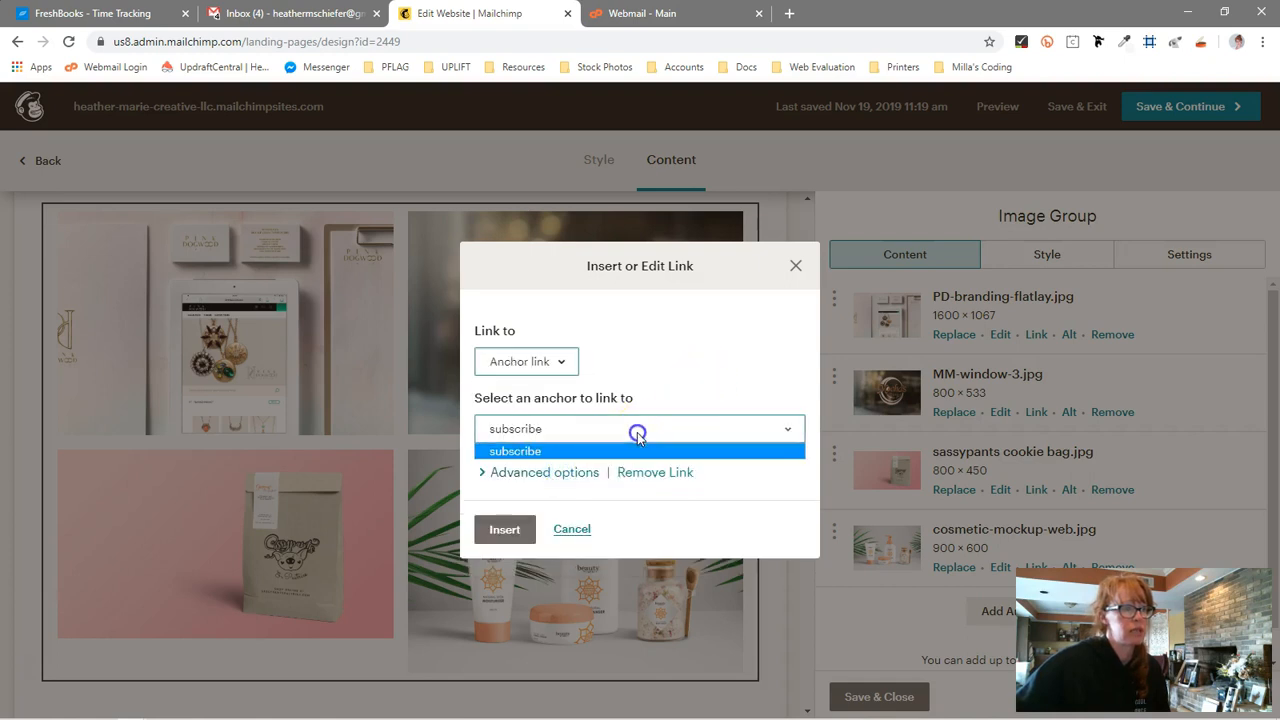
{"action": "left_click", "coordinate": [642, 428]}
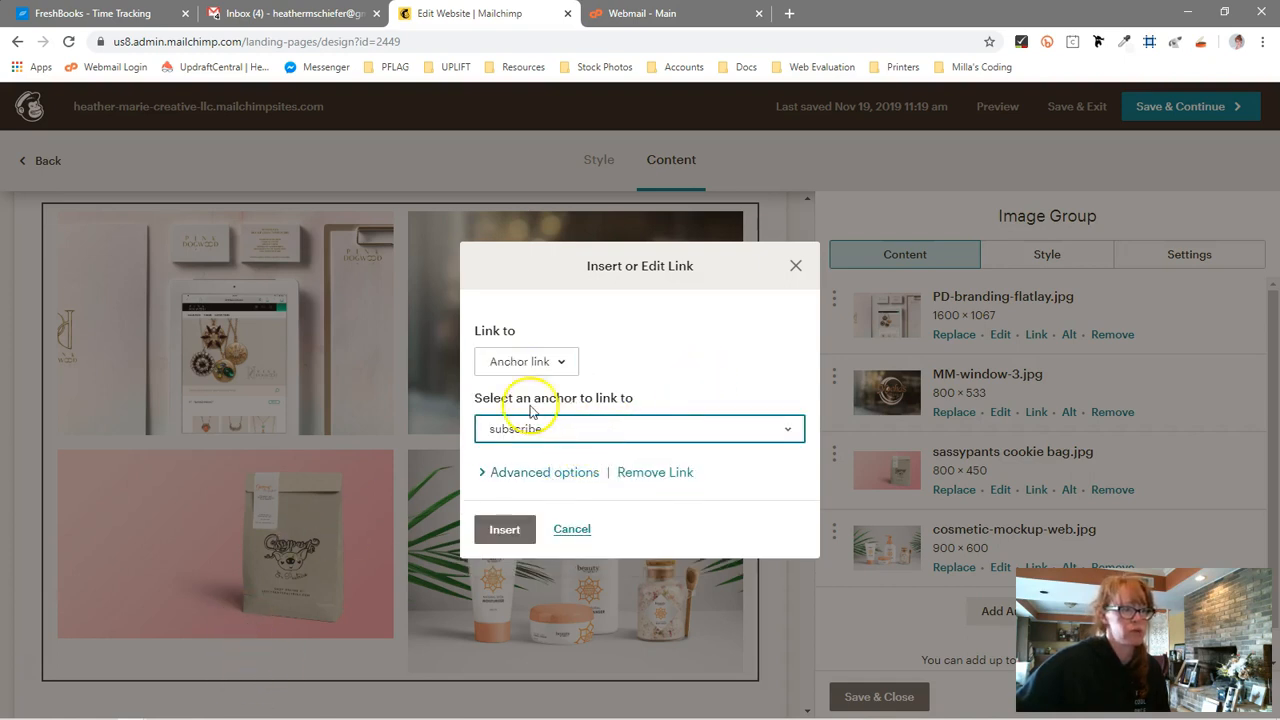
{"action": "left_click", "coordinate": [580, 428]}
{"action": "left_click", "coordinate": [535, 455]}
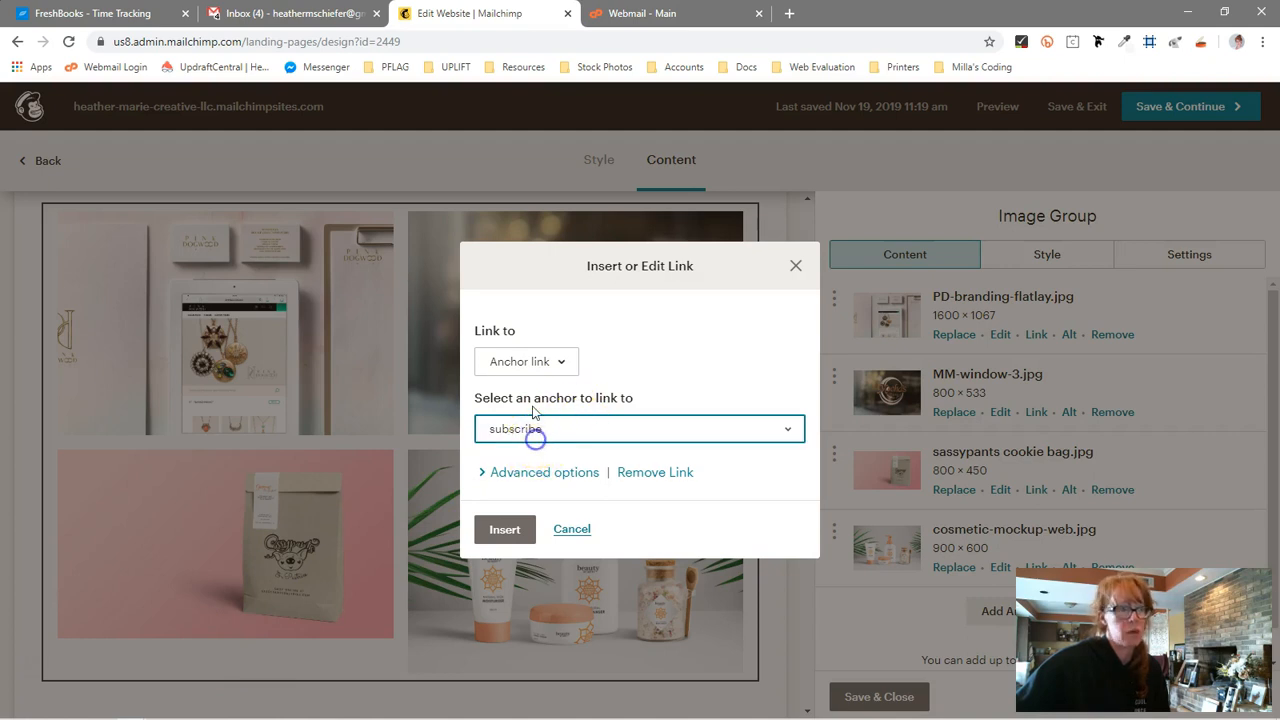
{"action": "left_click", "coordinate": [533, 364]}
{"action": "left_click", "coordinate": [520, 514]}
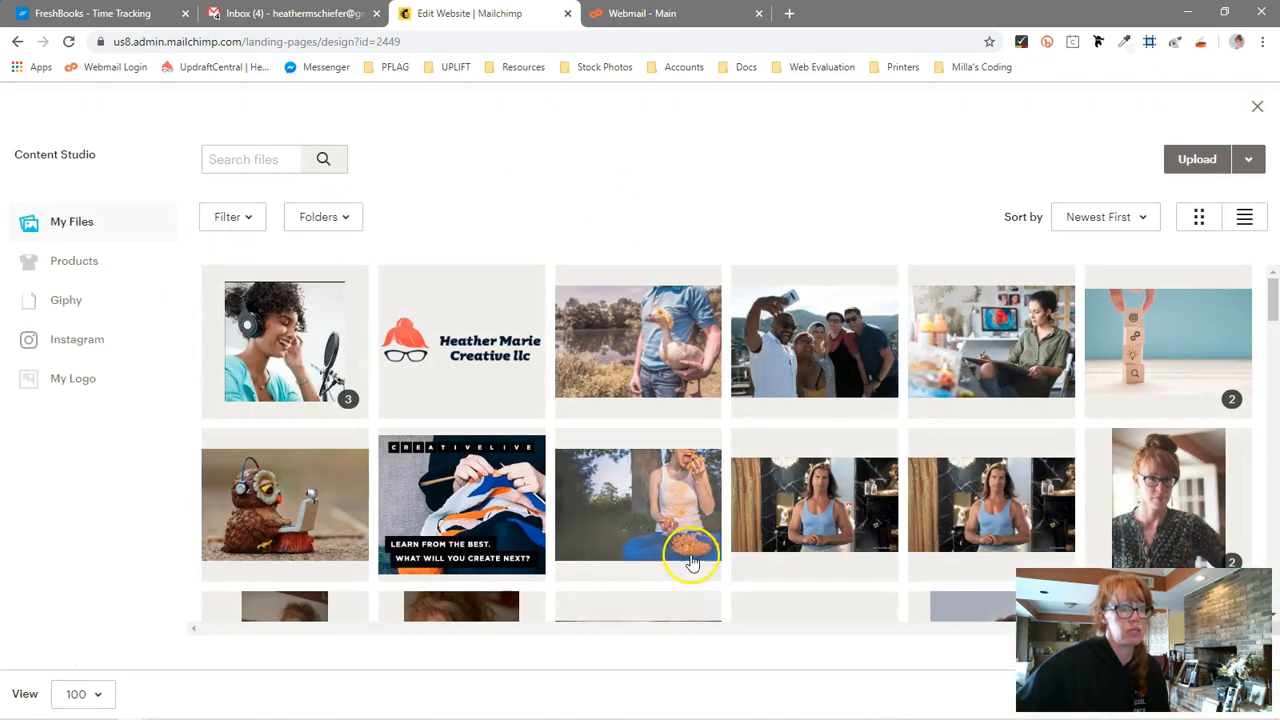
{"action": "scroll", "coordinate": [691, 552], "scroll_direction": "down", "scroll_amount": 2}
{"action": "scroll", "coordinate": [691, 552], "scroll_direction": "up", "scroll_amount": 1}
{"action": "left_click", "coordinate": [1255, 108]}
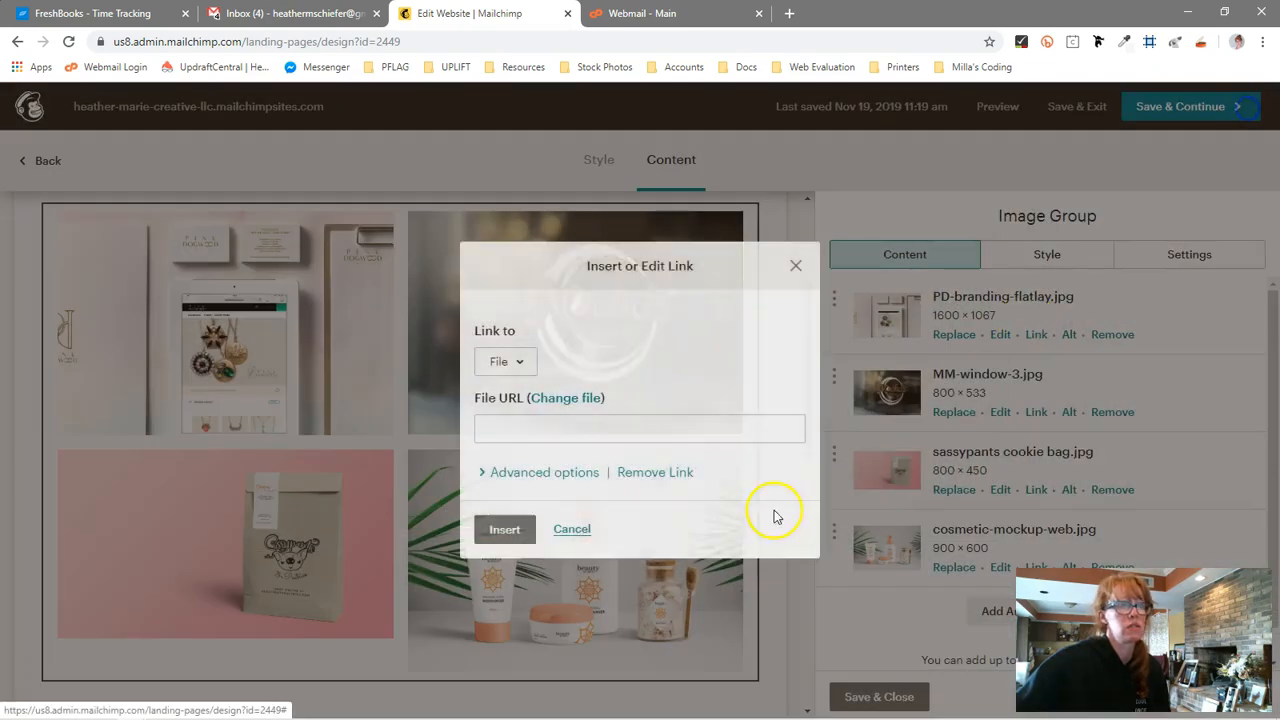
Link the PD-branding-flatlay image to the pink dogwood landing page, insert the link and save the image group
{"action": "left_click", "coordinate": [529, 362]}
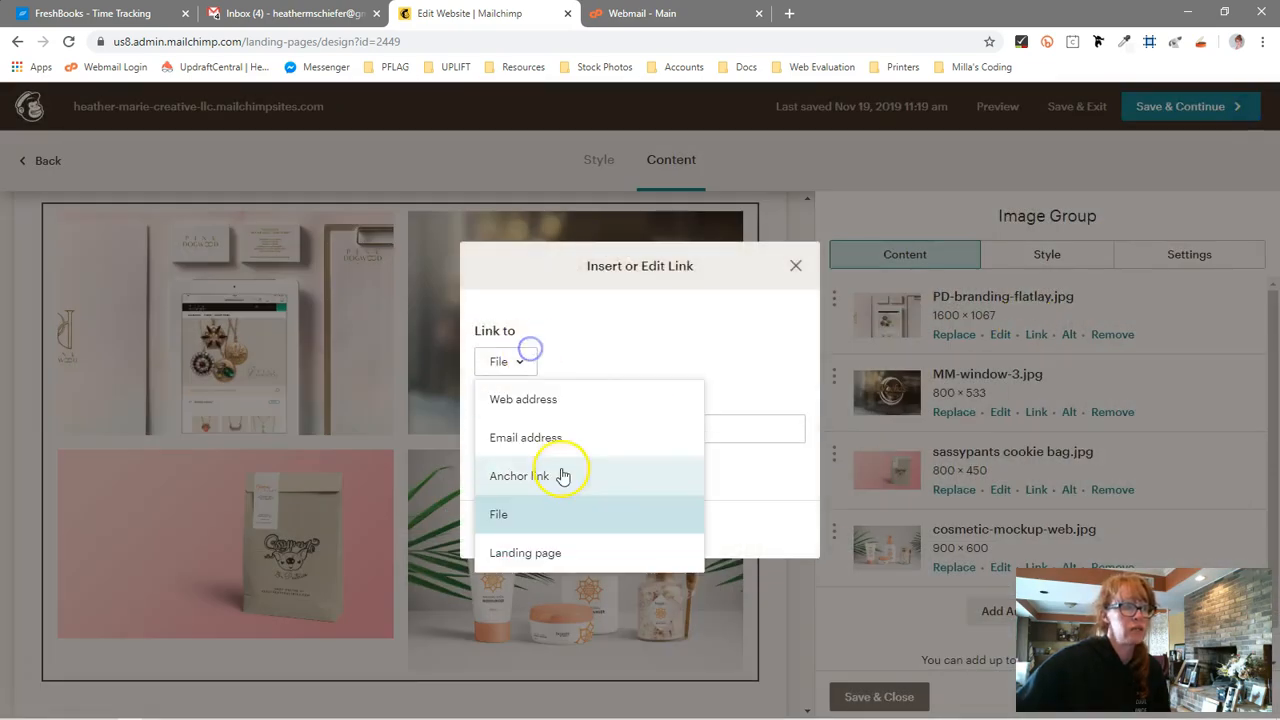
{"action": "left_click", "coordinate": [567, 566]}
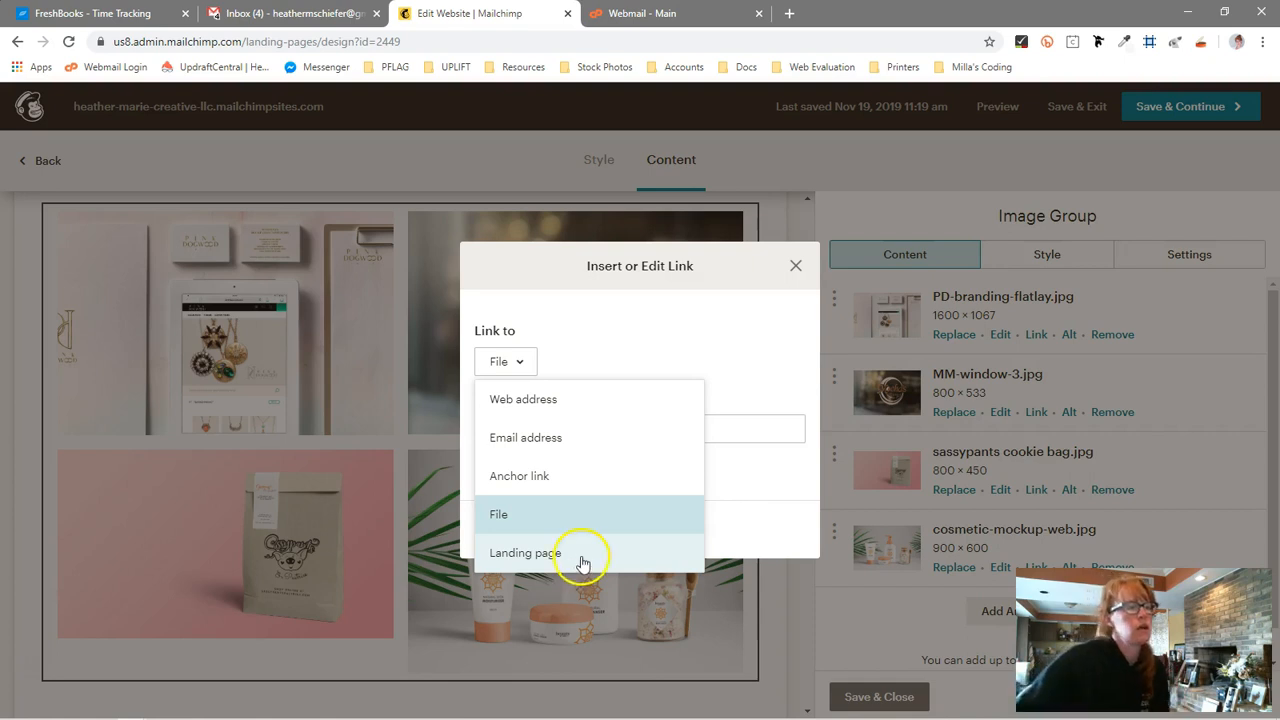
{"action": "left_click", "coordinate": [660, 437]}
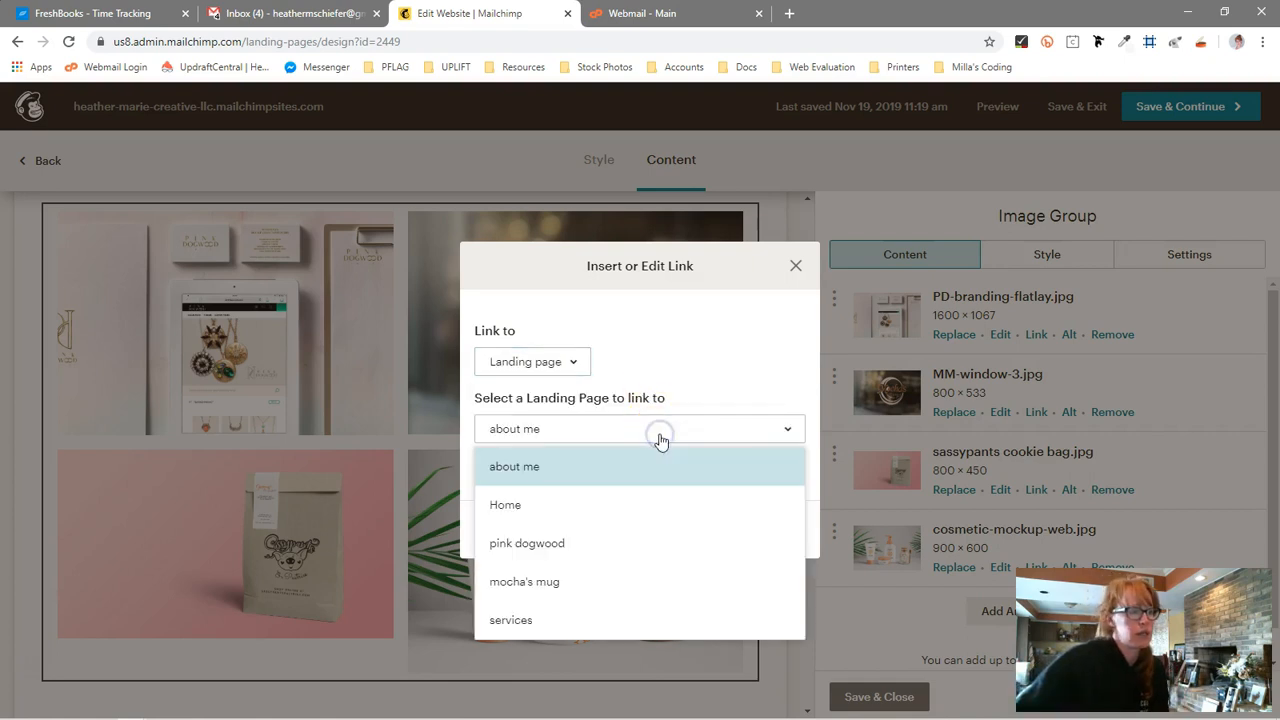
{"action": "left_click", "coordinate": [663, 543]}
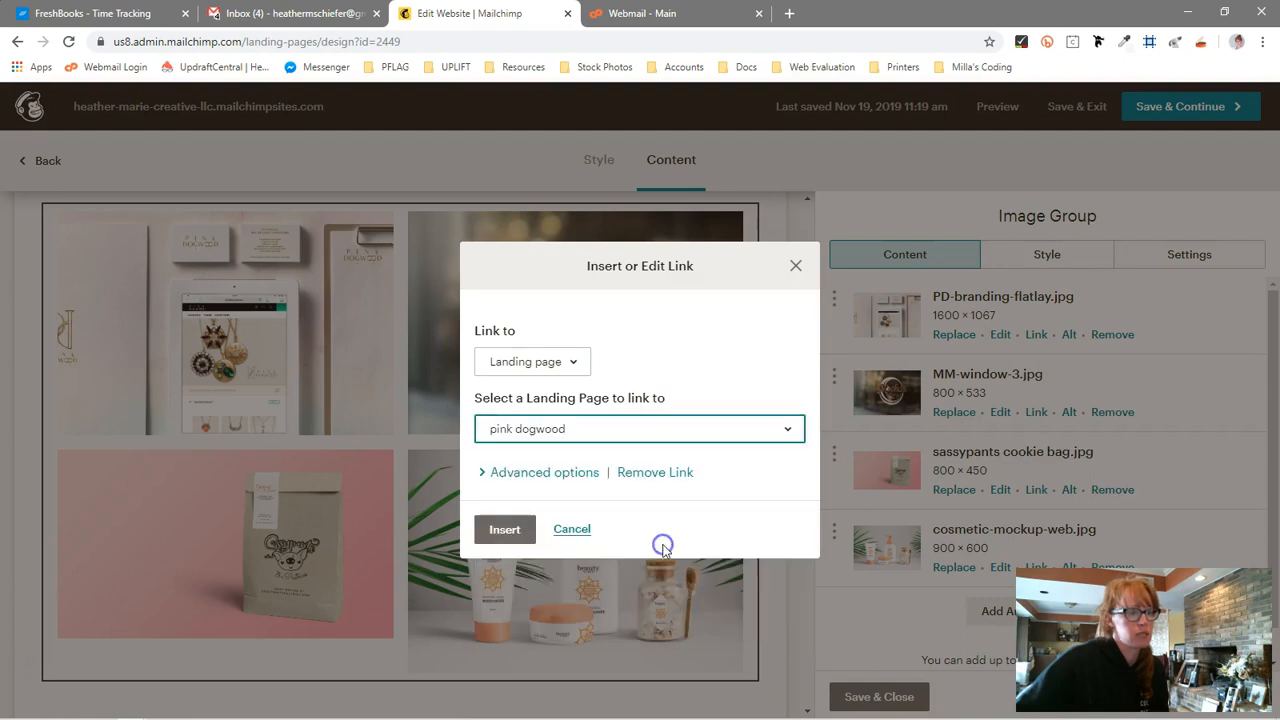
{"action": "left_click", "coordinate": [510, 530]}
{"action": "left_click", "coordinate": [840, 695]}
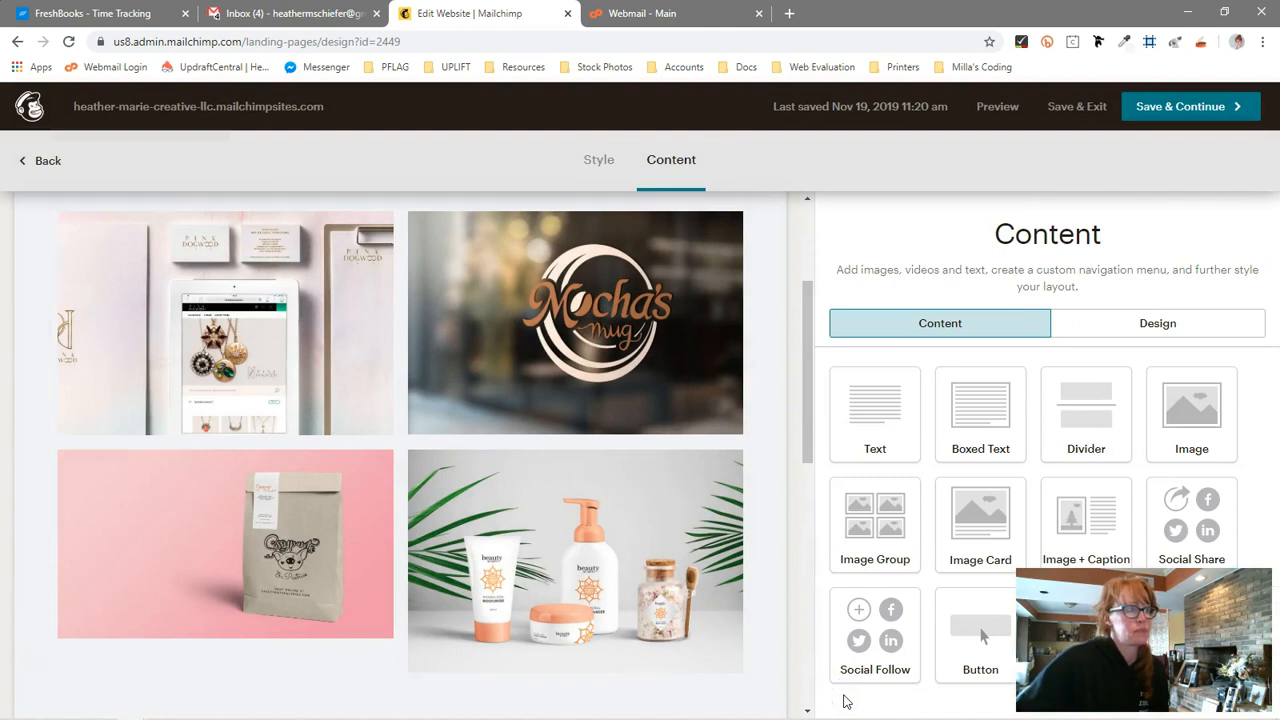
Preview the projects page and test where its logo links to
{"action": "left_click", "coordinate": [986, 112]}
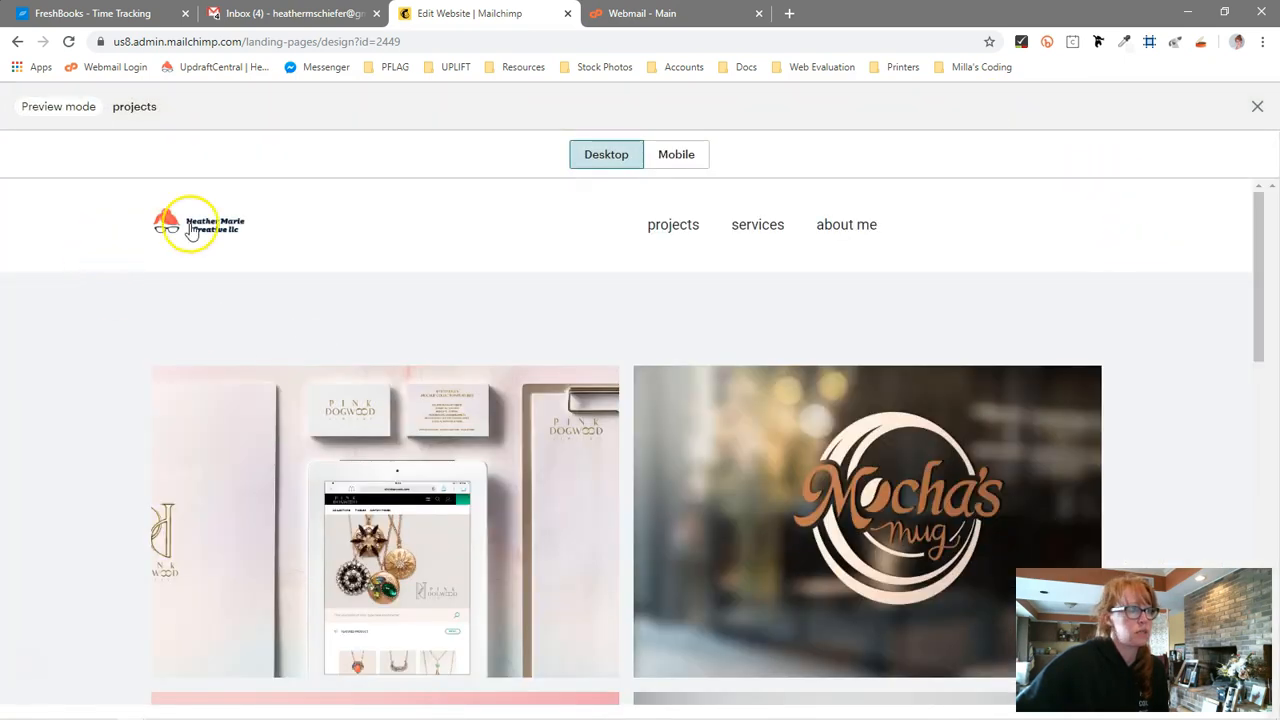
{"action": "left_click", "coordinate": [193, 230]}
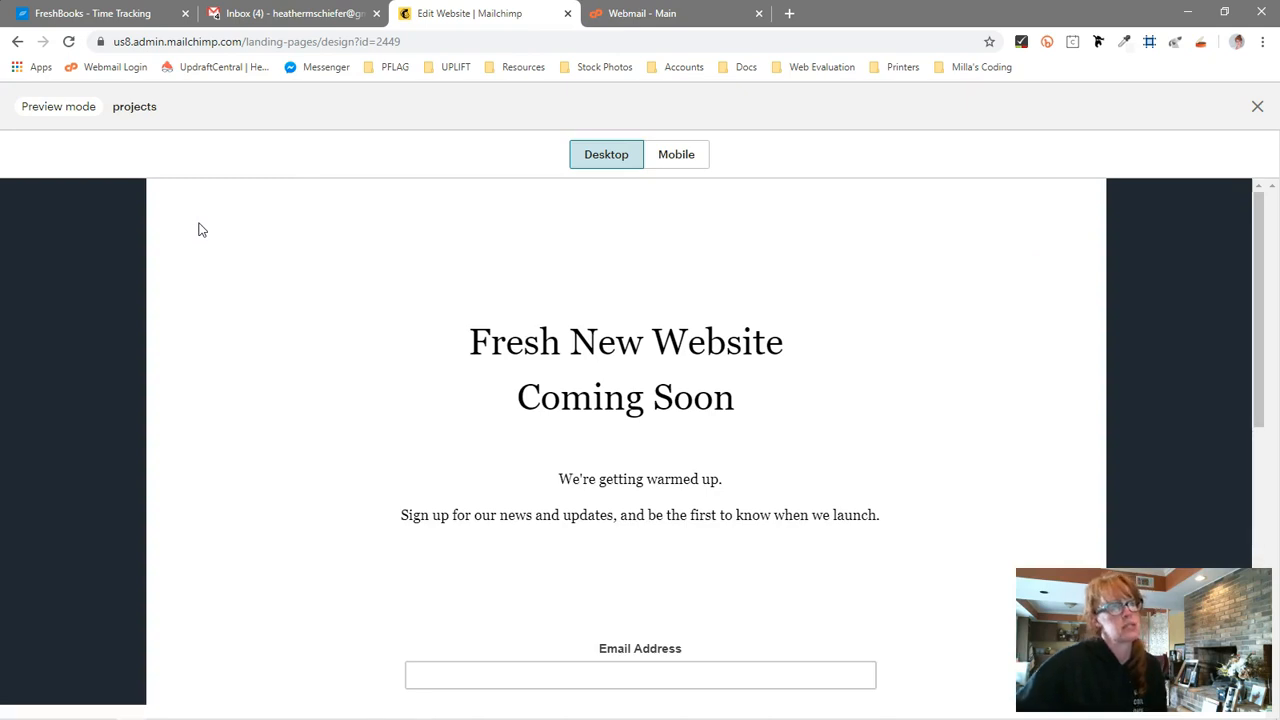
{"action": "left_click", "coordinate": [1257, 106]}
{"action": "left_click", "coordinate": [995, 110]}
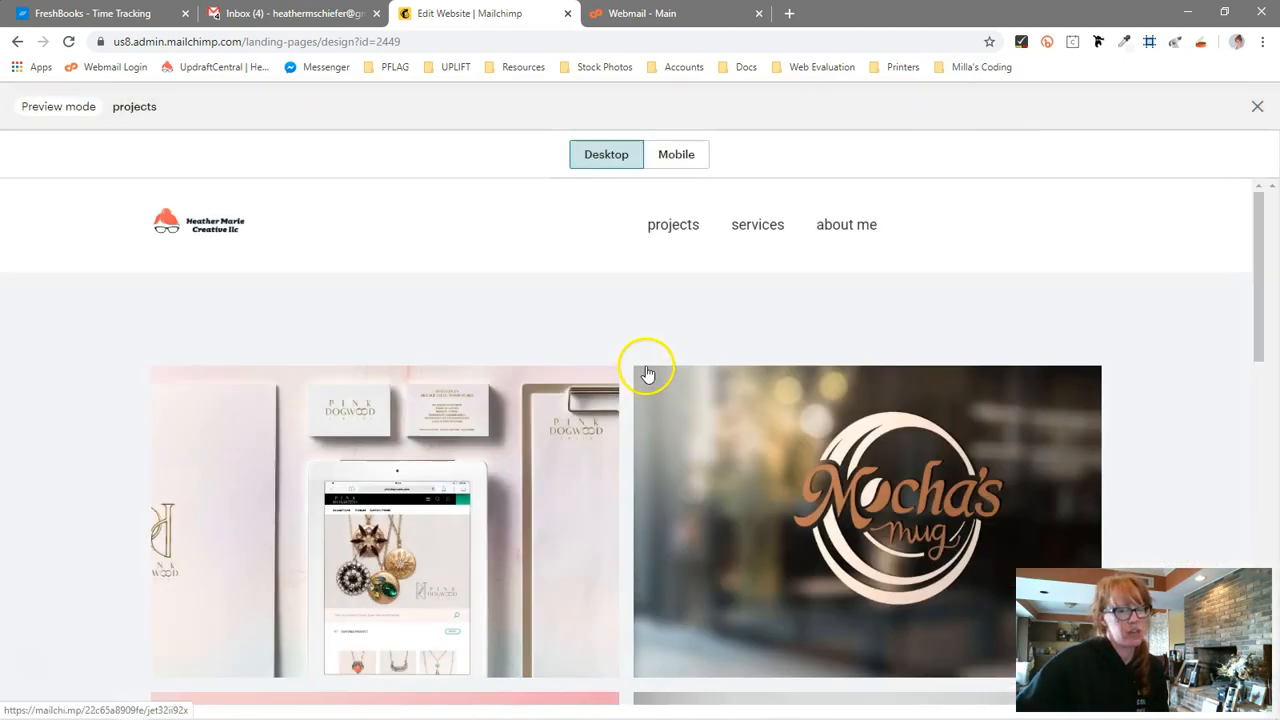
Test the pink dogwood project image link from the preview and browse the page it opens
{"action": "scroll", "coordinate": [371, 520], "scroll_direction": "down", "scroll_amount": 1}
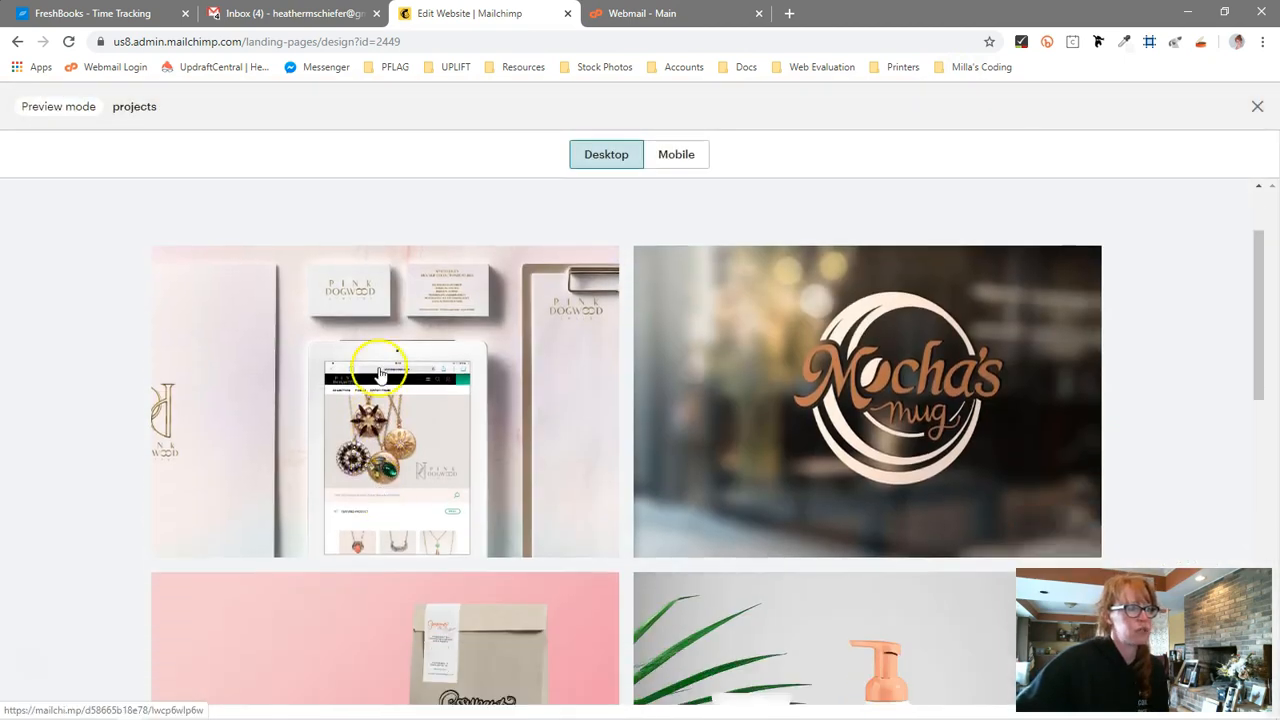
{"action": "left_click", "coordinate": [424, 424]}
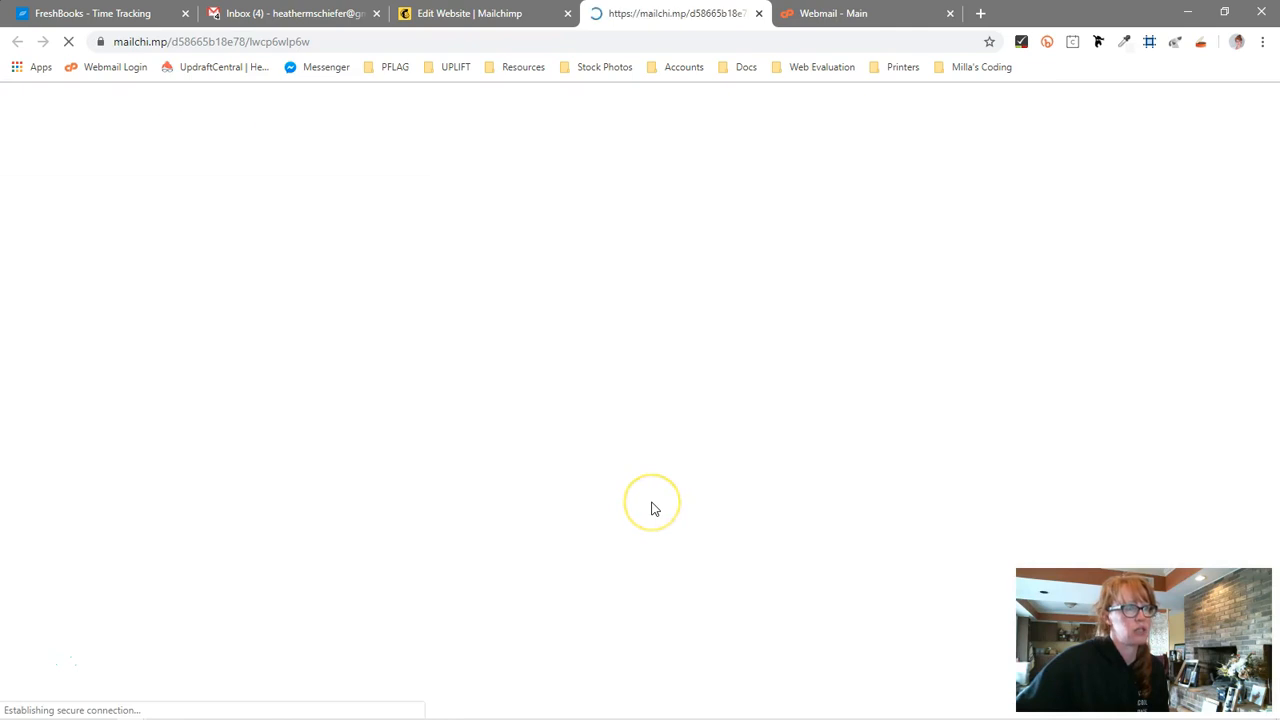
{"action": "scroll", "coordinate": [700, 460], "scroll_direction": "down", "scroll_amount": 3}
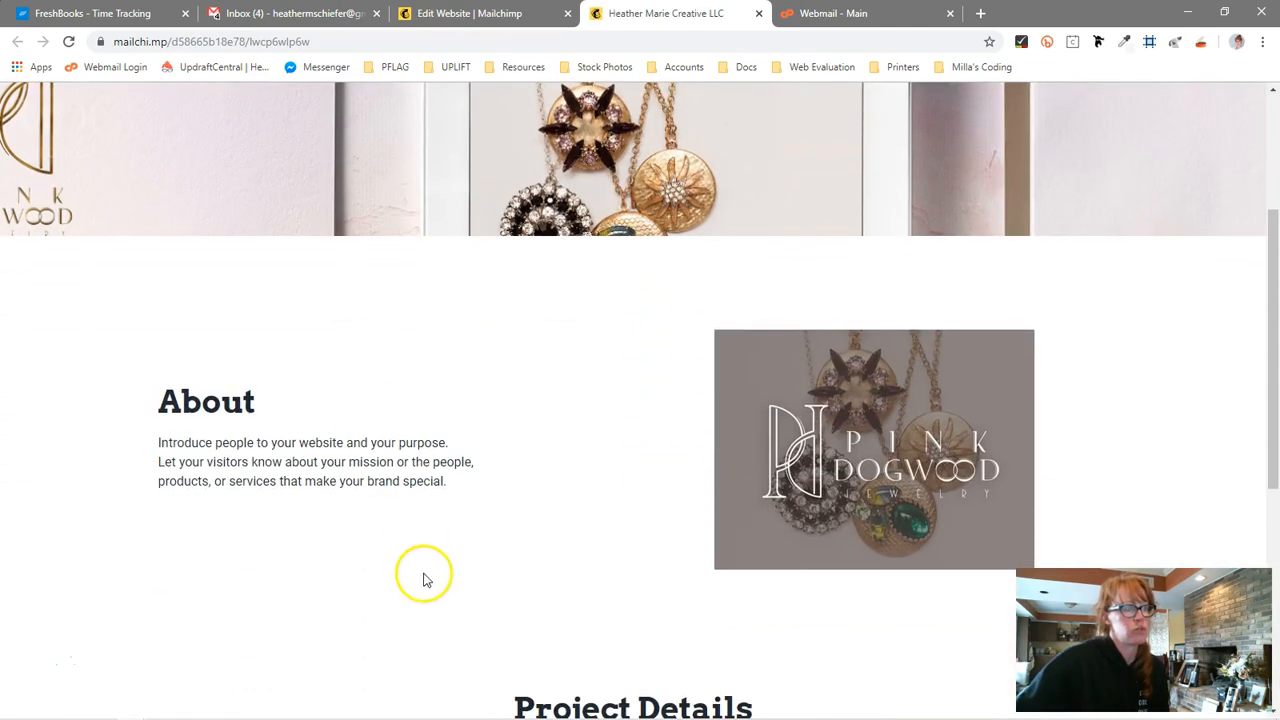
{"action": "scroll", "coordinate": [428, 572], "scroll_direction": "down", "scroll_amount": 3}
{"action": "scroll", "coordinate": [434, 560], "scroll_direction": "down", "scroll_amount": 2}
{"action": "scroll", "coordinate": [434, 545], "scroll_direction": "up", "scroll_amount": 6}
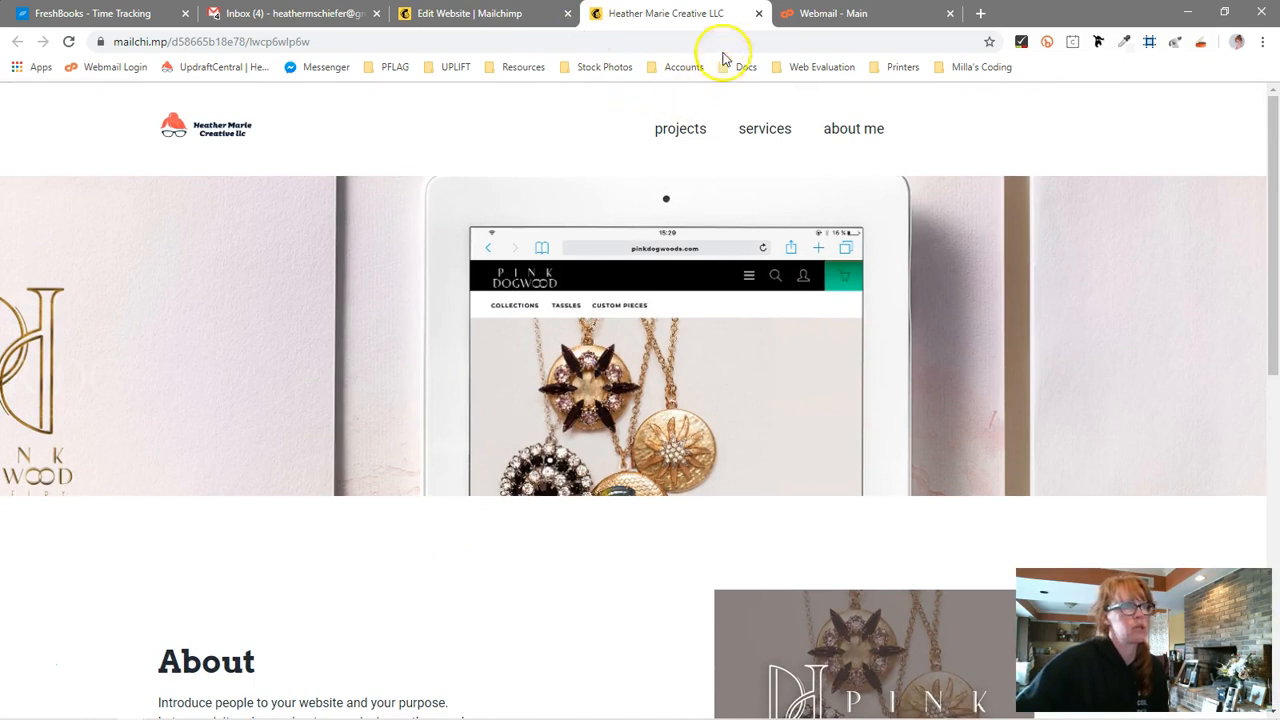
{"action": "left_click", "coordinate": [690, 130]}
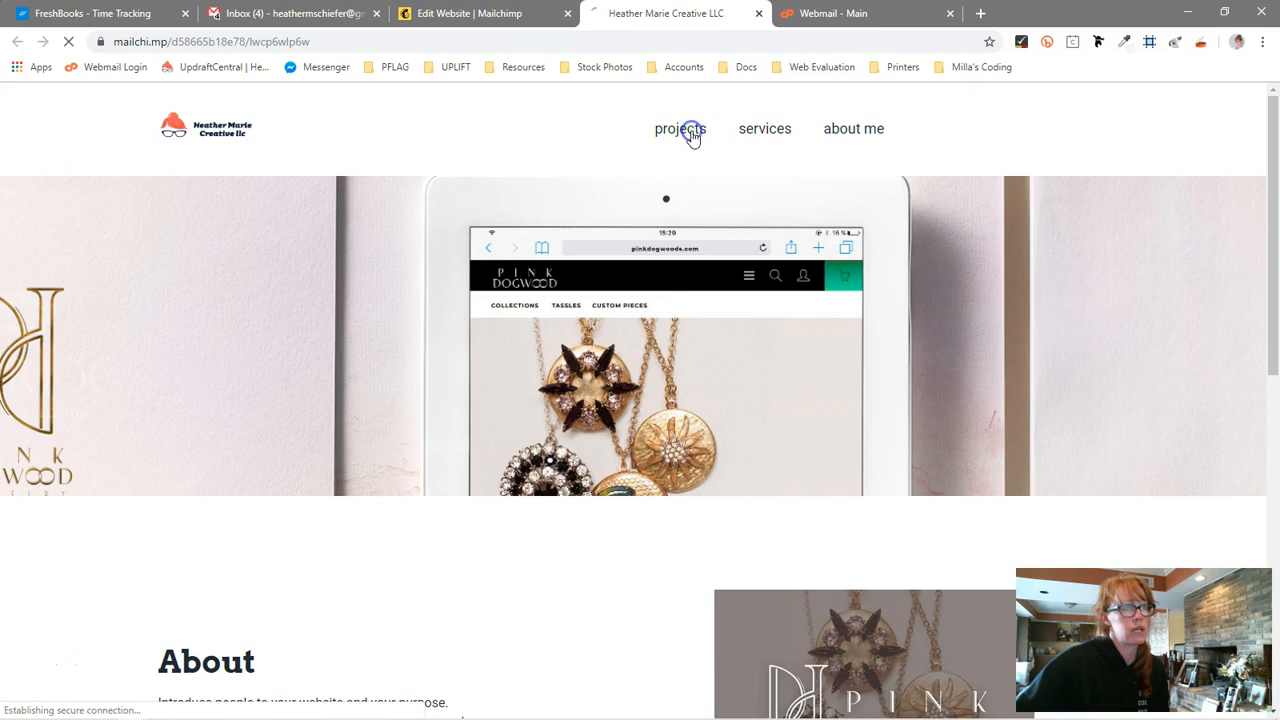
Test the services navigation link in the preview and close the extra browser tab
{"action": "left_click", "coordinate": [480, 14]}
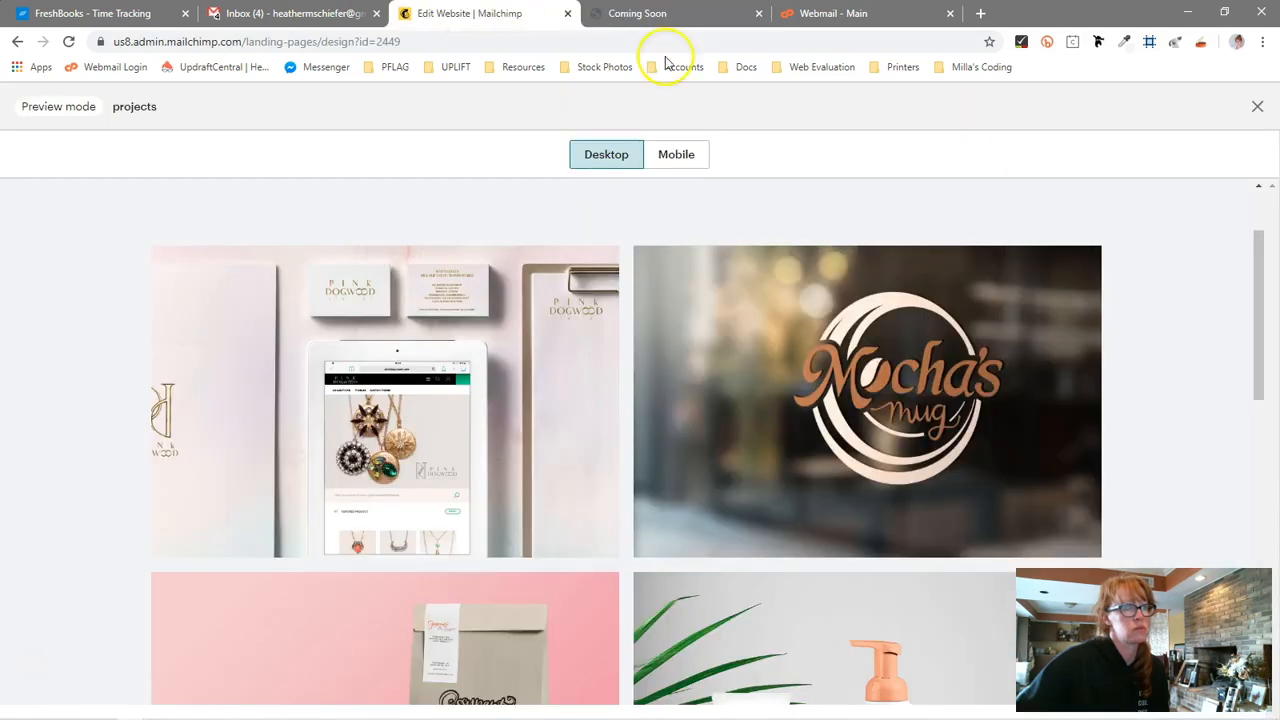
{"action": "scroll", "coordinate": [710, 345], "scroll_direction": "up", "scroll_amount": 2}
{"action": "left_click", "coordinate": [757, 225]}
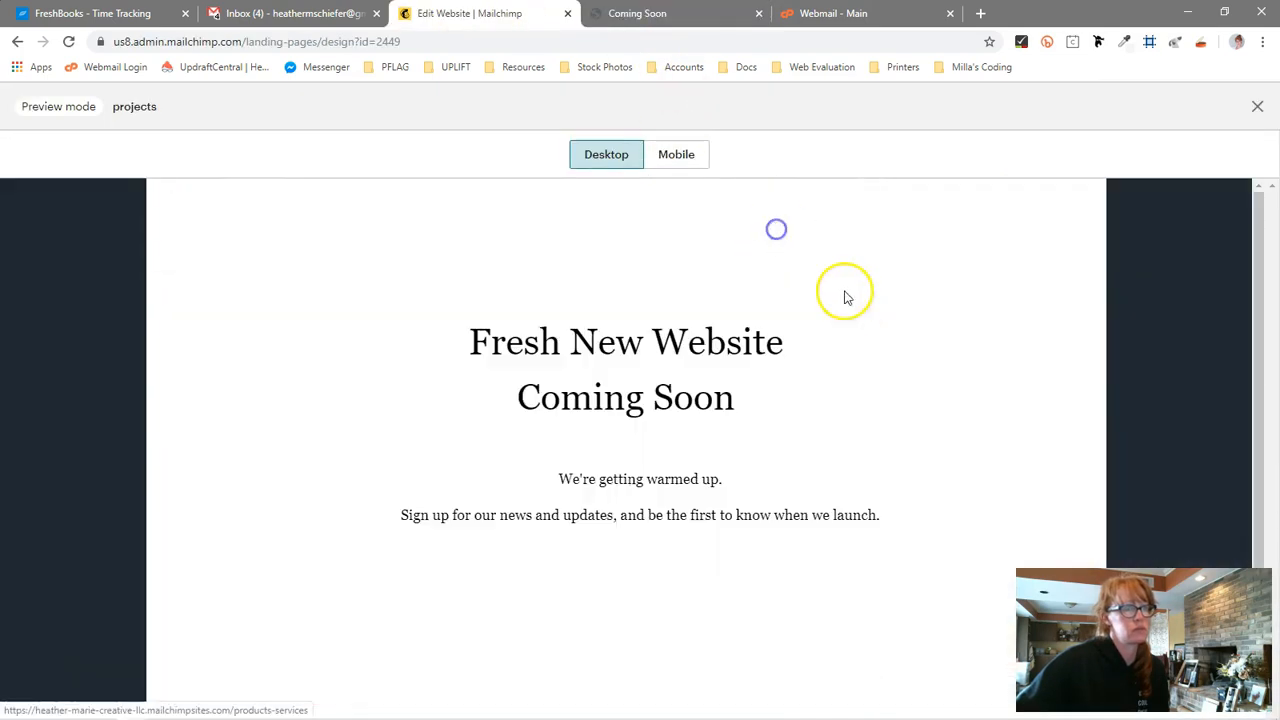
{"action": "left_click", "coordinate": [17, 41]}
{"action": "left_click", "coordinate": [759, 13]}
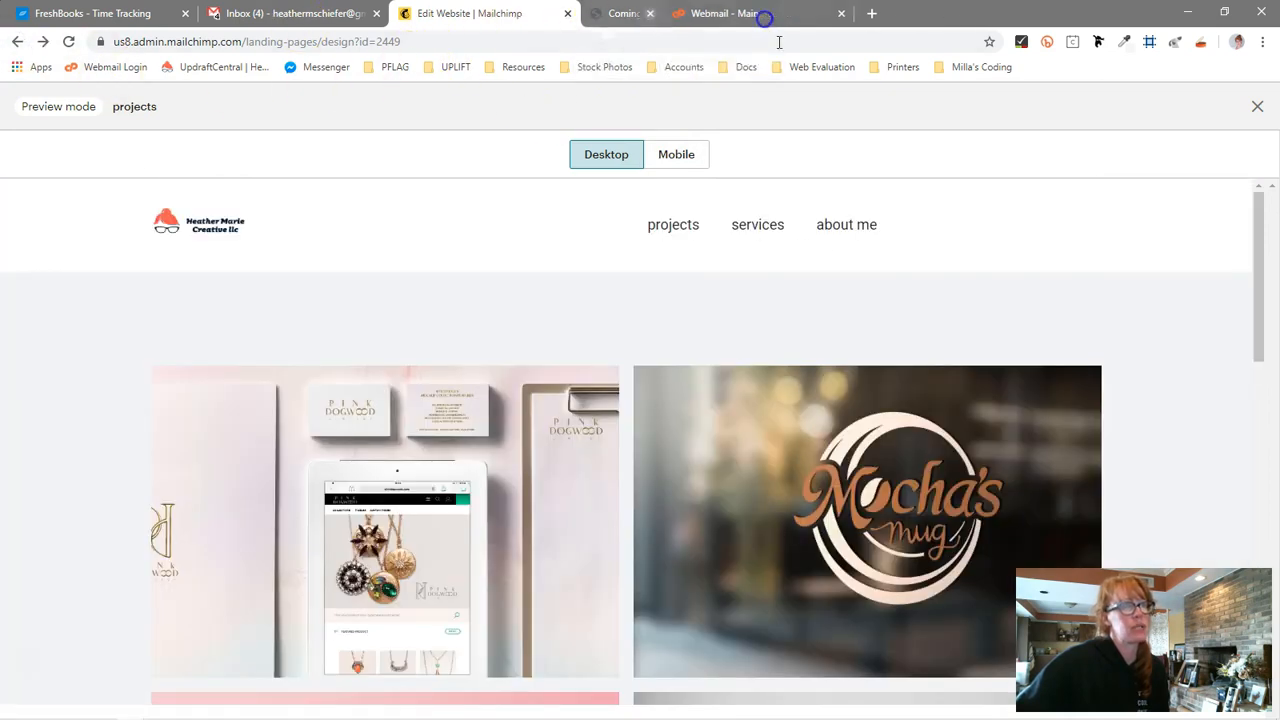
Reopen the projects page preview and switch it to the mobile view
{"action": "left_click", "coordinate": [1257, 106]}
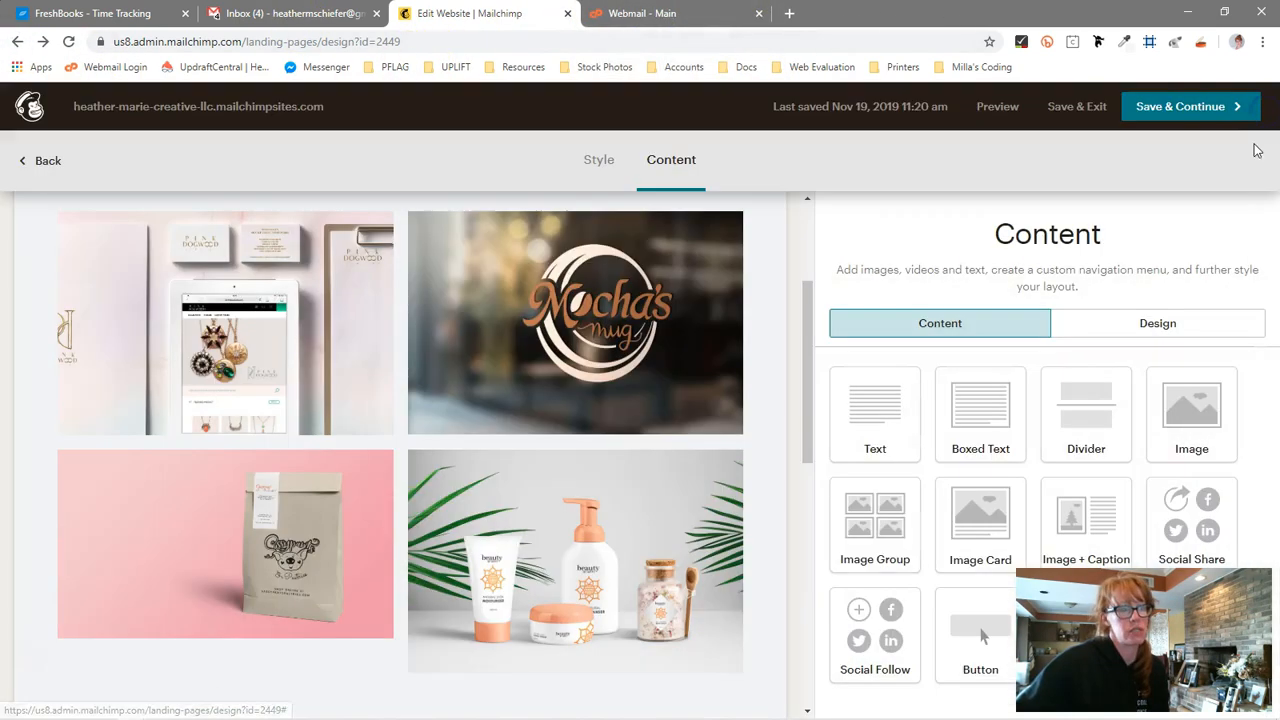
{"action": "left_click", "coordinate": [998, 108]}
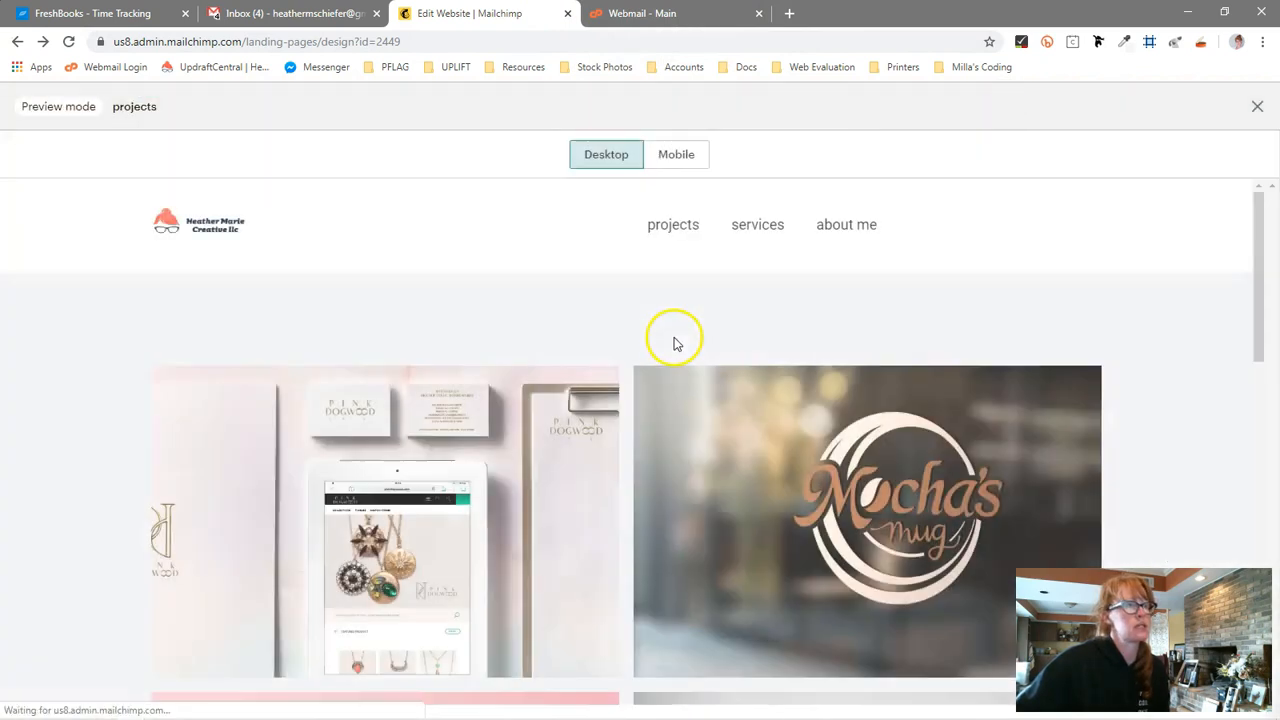
{"action": "left_click", "coordinate": [677, 172]}
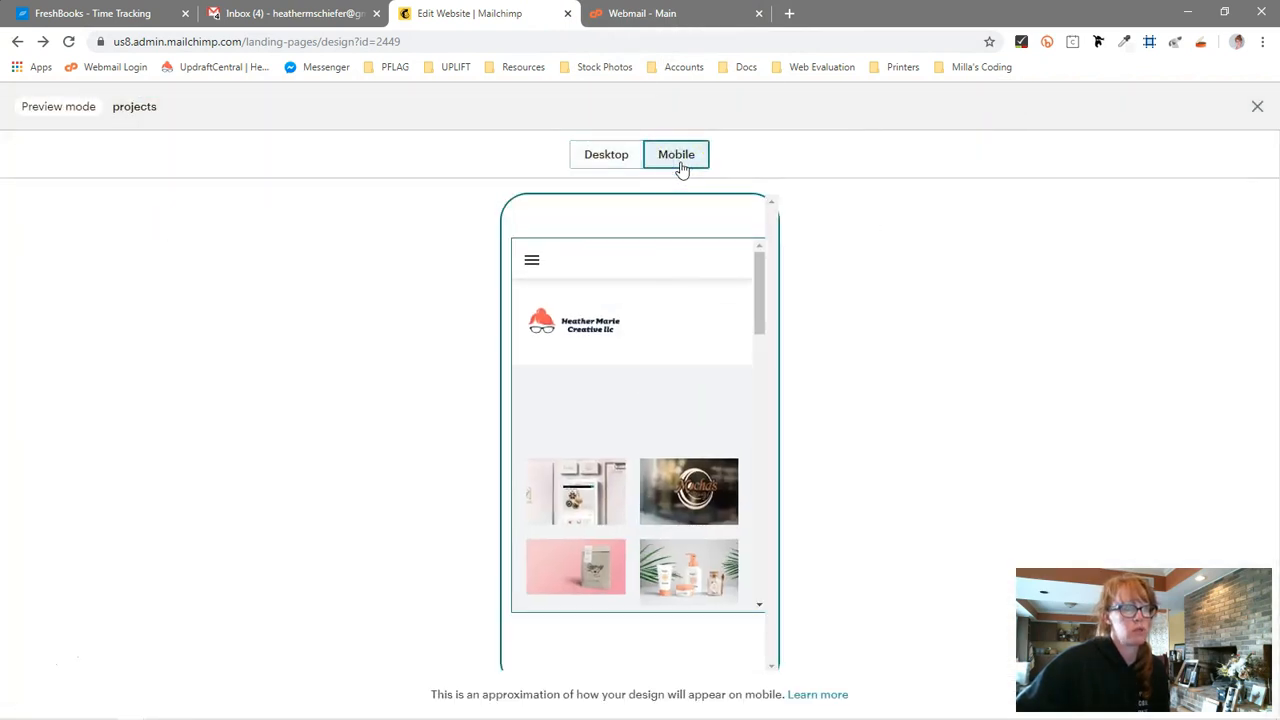
Close the mobile preview and review the Mobile Text Styles settings in the editor's design options
{"action": "mouse_move", "coordinate": [765, 282]}
{"action": "left_mouse_down"}
{"action": "mouse_move", "coordinate": [760, 591]}
{"action": "mouse_move", "coordinate": [780, 500]}
{"action": "mouse_move", "coordinate": [783, 286]}
{"action": "left_mouse_up"}
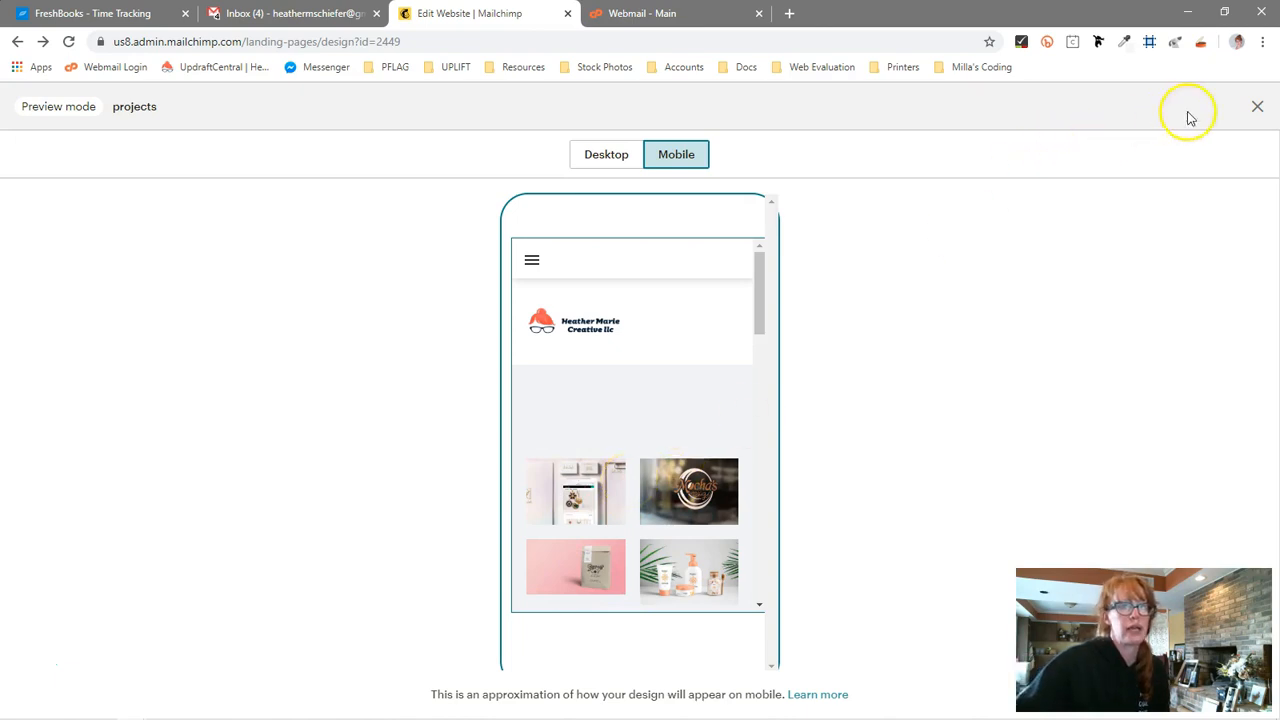
{"action": "left_click", "coordinate": [1257, 106]}
{"action": "left_click", "coordinate": [1140, 326]}
{"action": "scroll", "coordinate": [983, 449], "scroll_direction": "down", "scroll_amount": 3}
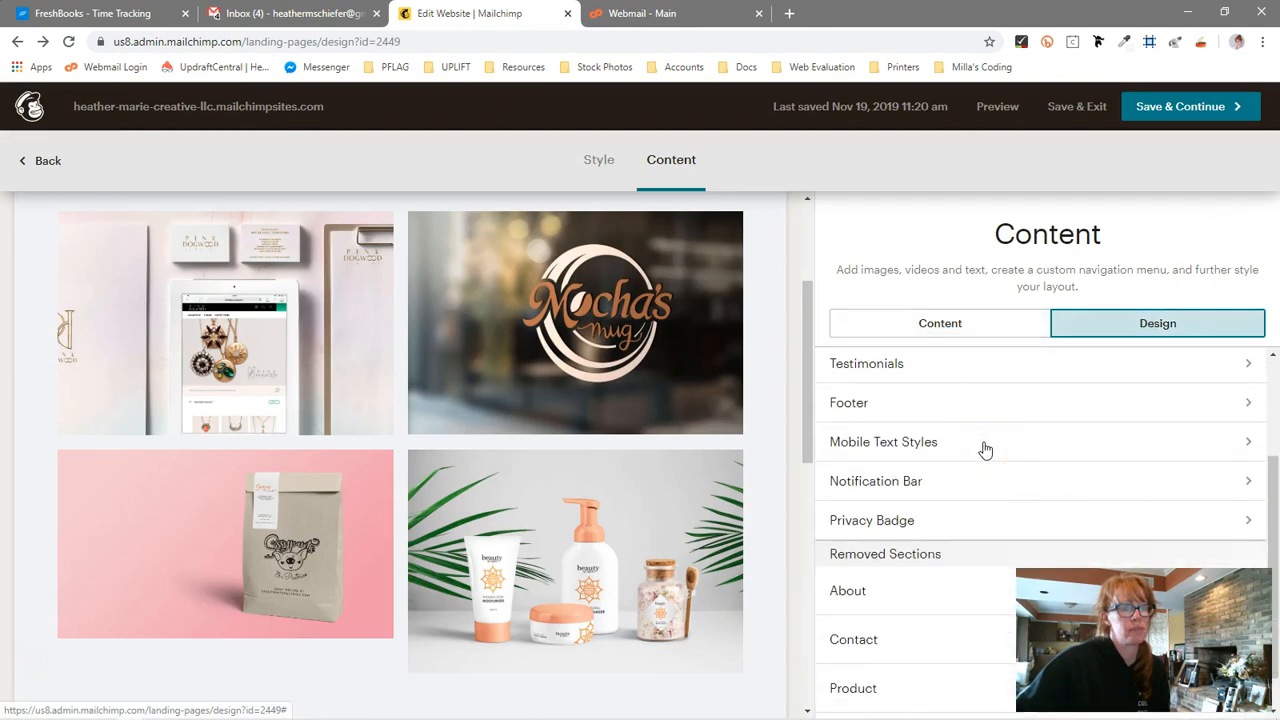
{"action": "left_click", "coordinate": [894, 443]}
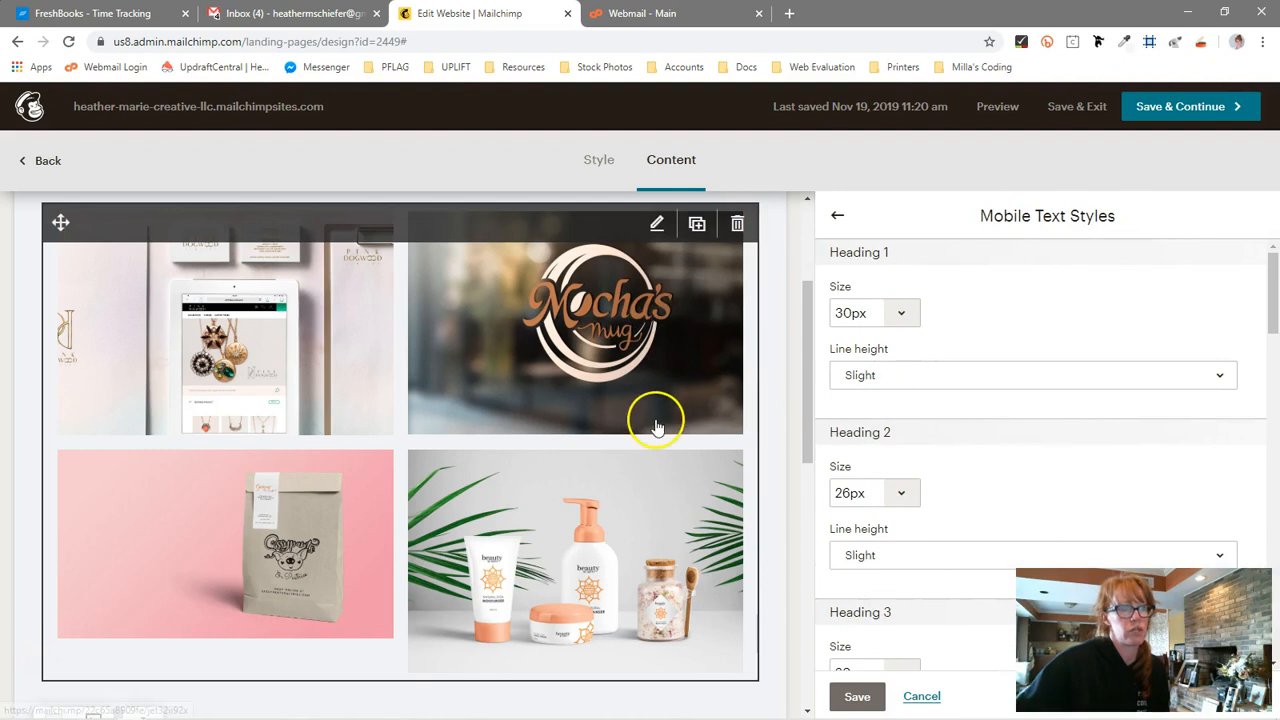
{"action": "scroll", "coordinate": [1006, 474], "scroll_direction": "down", "scroll_amount": 5}
{"action": "scroll", "coordinate": [1006, 477], "scroll_direction": "down", "scroll_amount": 7}
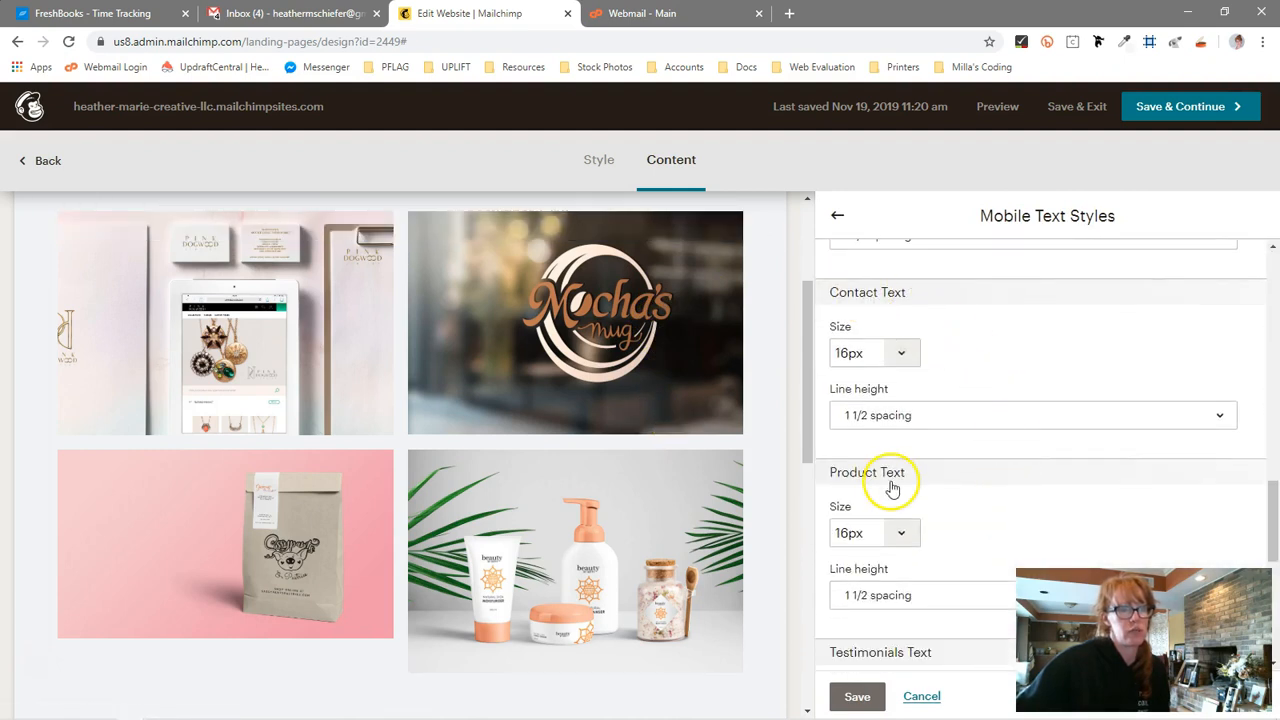
{"action": "left_click", "coordinate": [838, 216]}
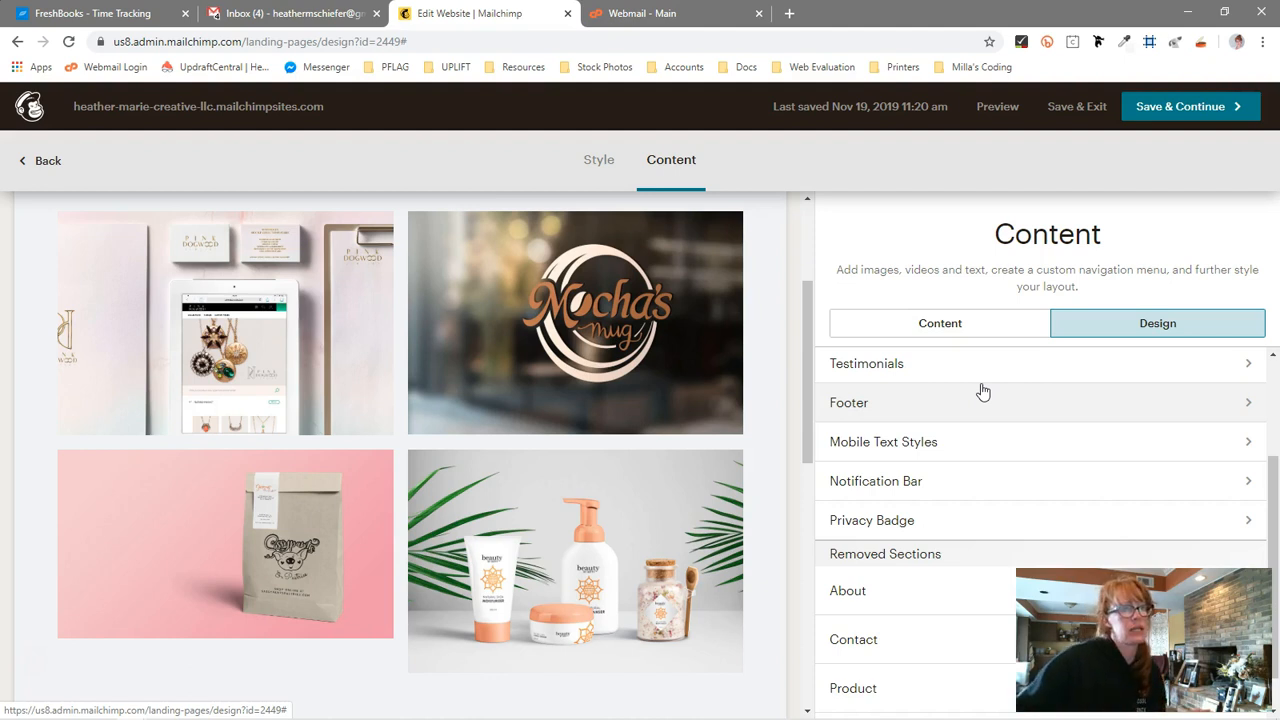
Review the website's Style settings, then save and exit the website editor
{"action": "scroll", "coordinate": [926, 452], "scroll_direction": "down", "scroll_amount": 1}
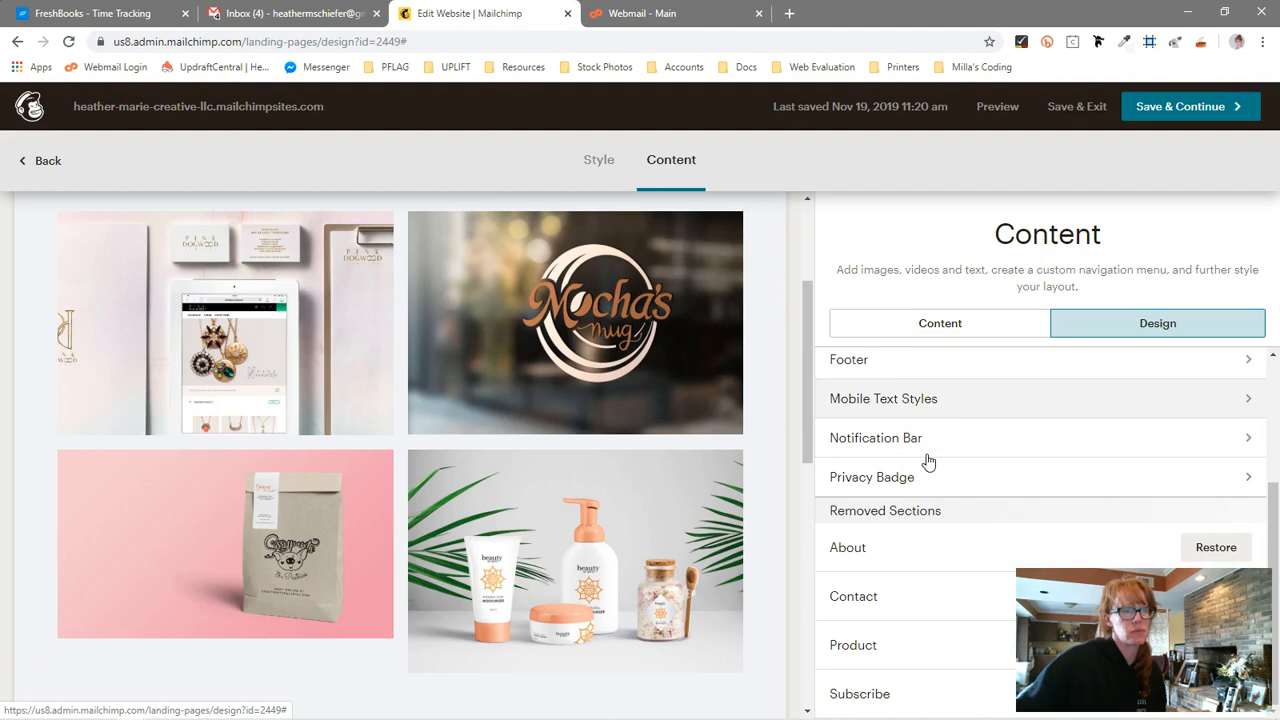
{"action": "left_click", "coordinate": [573, 161]}
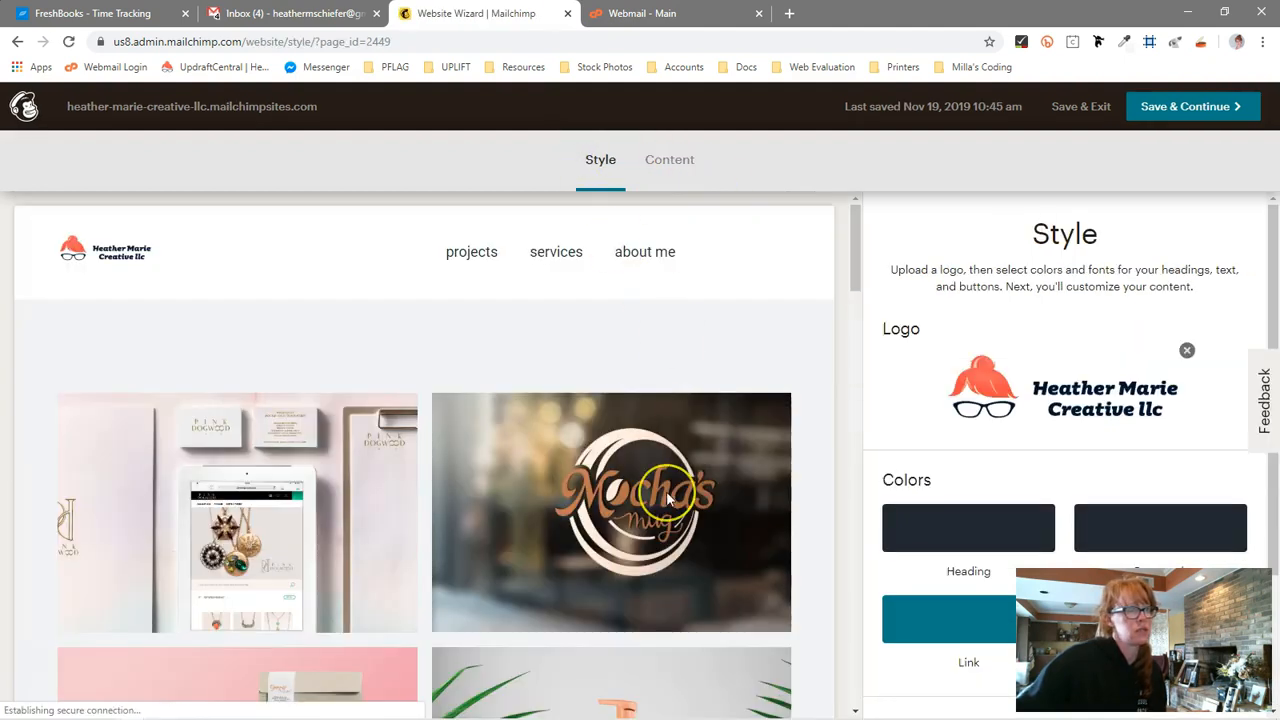
{"action": "scroll", "coordinate": [669, 499], "scroll_direction": "down", "scroll_amount": 6}
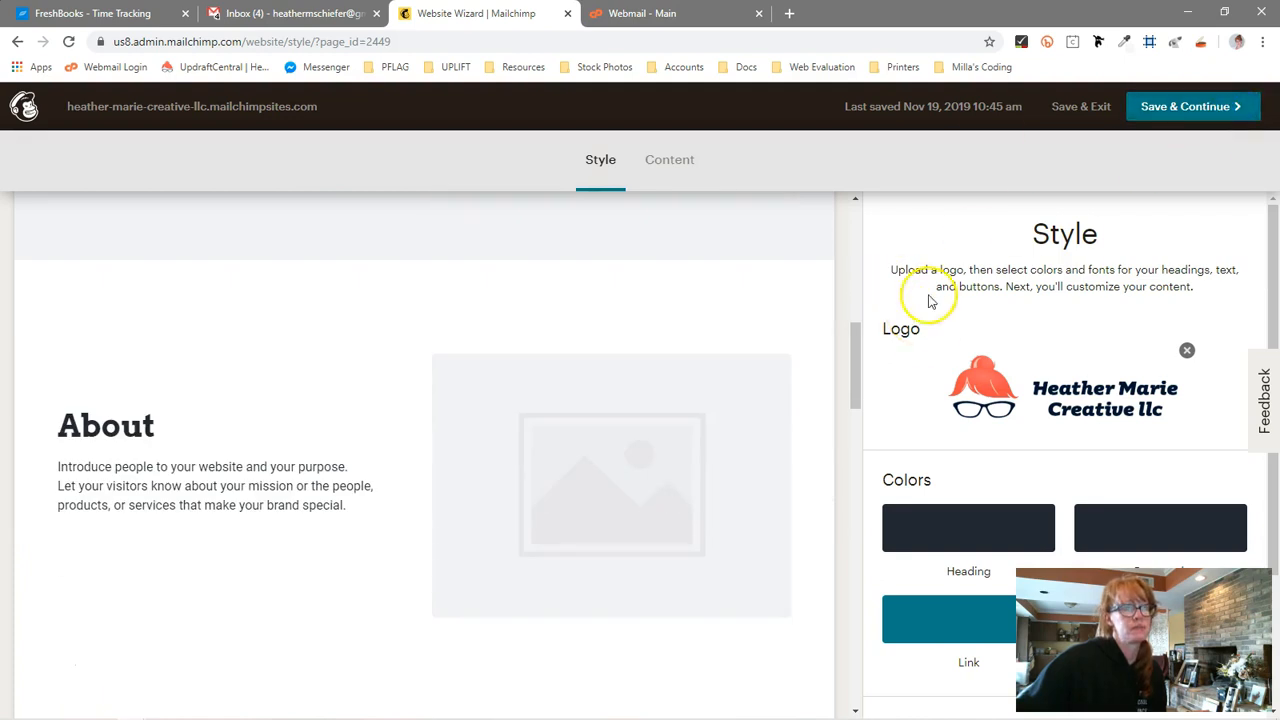
{"action": "left_click", "coordinate": [1097, 119]}
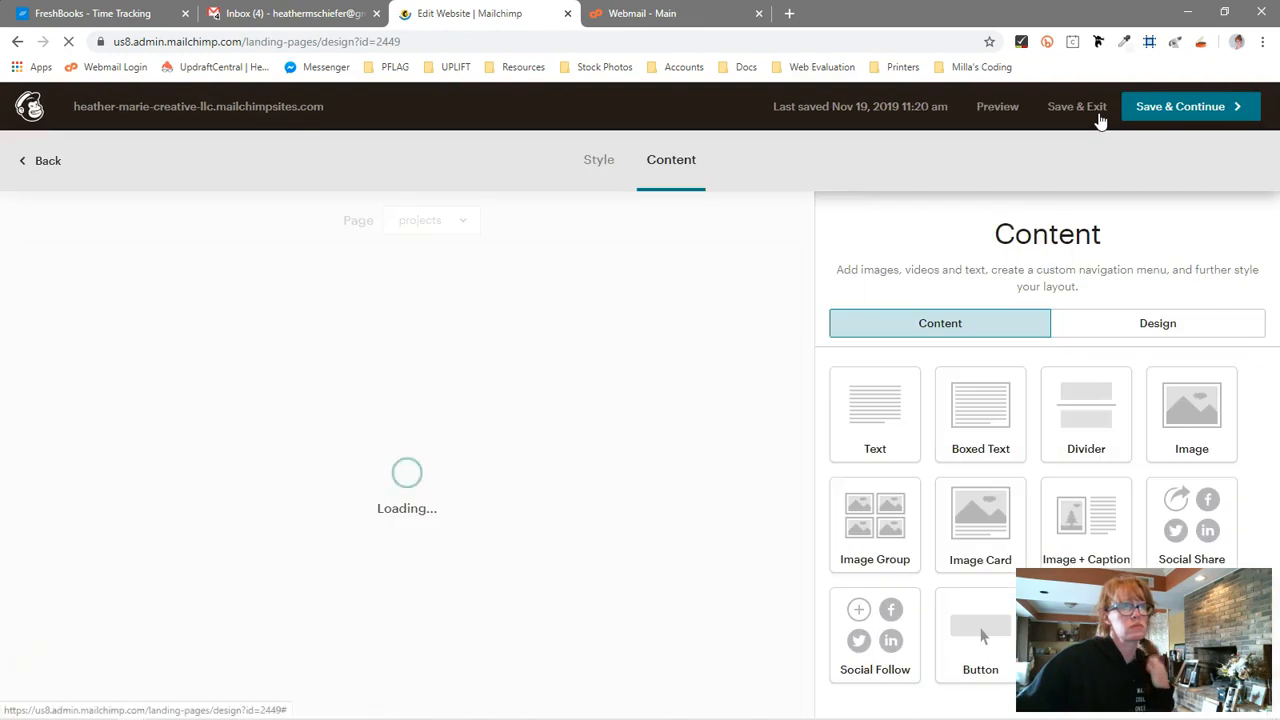
{"action": "left_click", "coordinate": [1100, 119]}
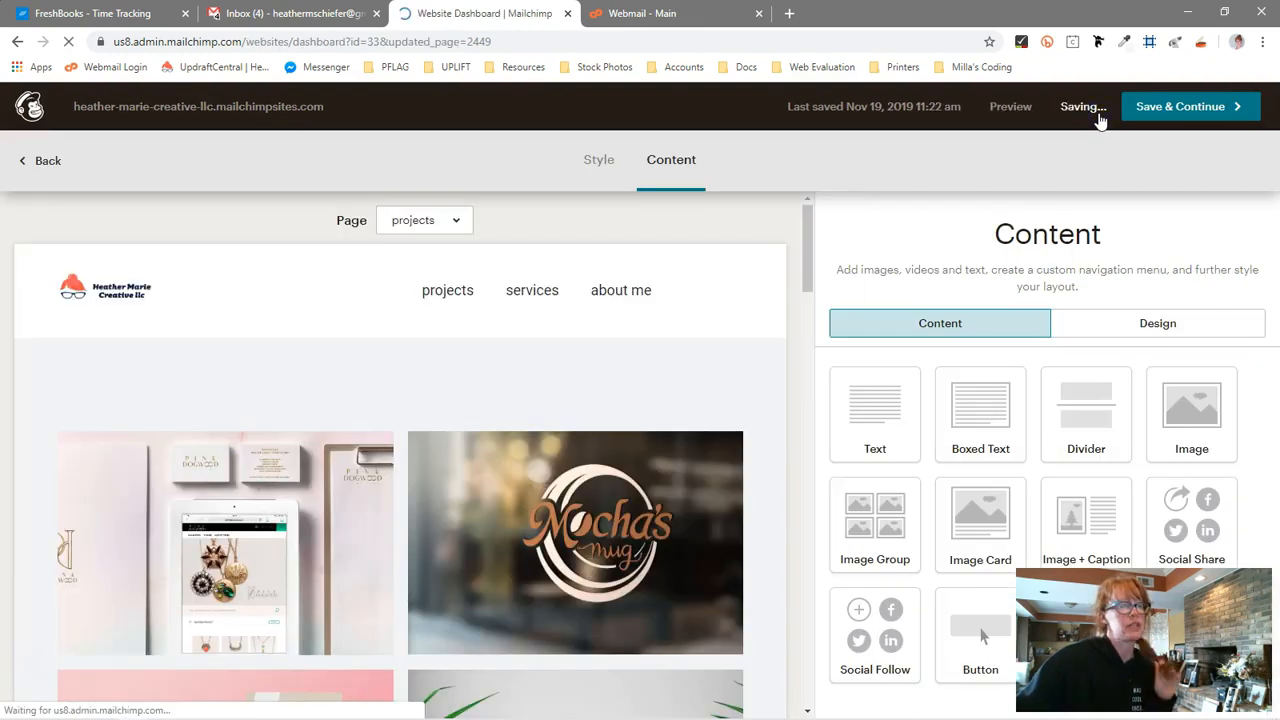
Open the projects page's settings and review its Edit Name/URL options, then cancel without changes
{"action": "scroll", "coordinate": [686, 519], "scroll_direction": "down", "scroll_amount": 3}
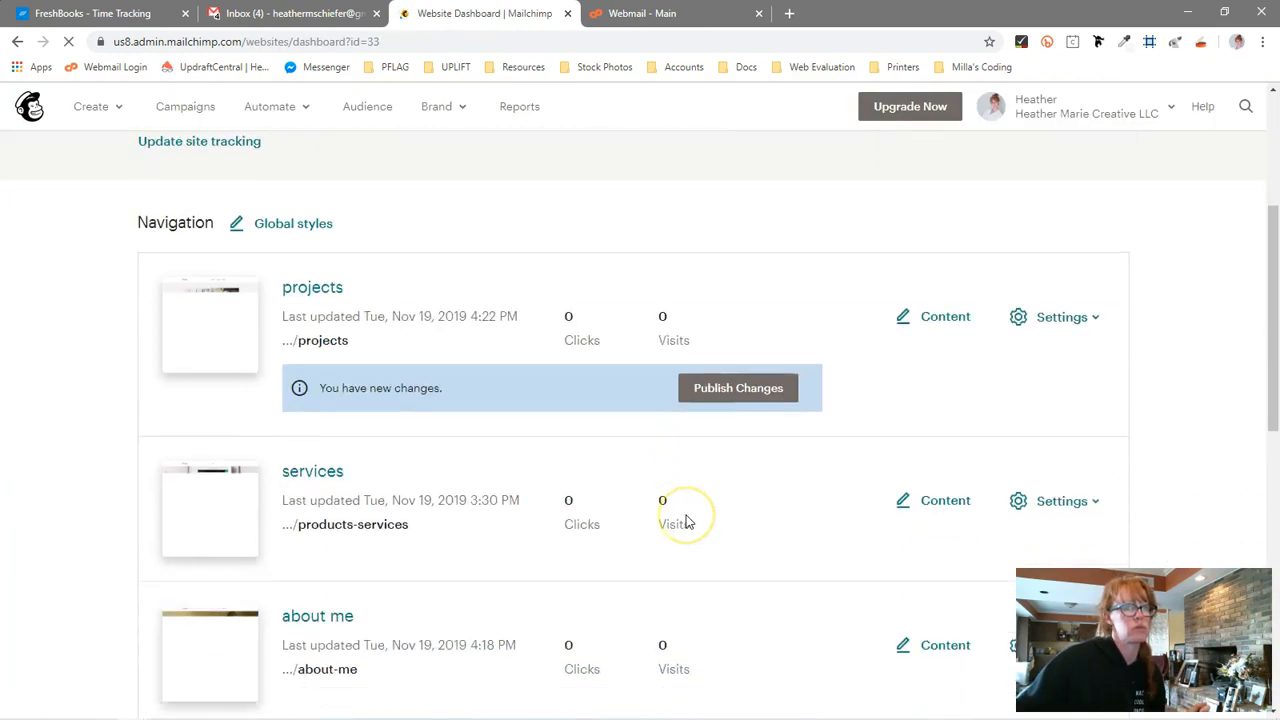
{"action": "scroll", "coordinate": [686, 521], "scroll_direction": "down", "scroll_amount": 1}
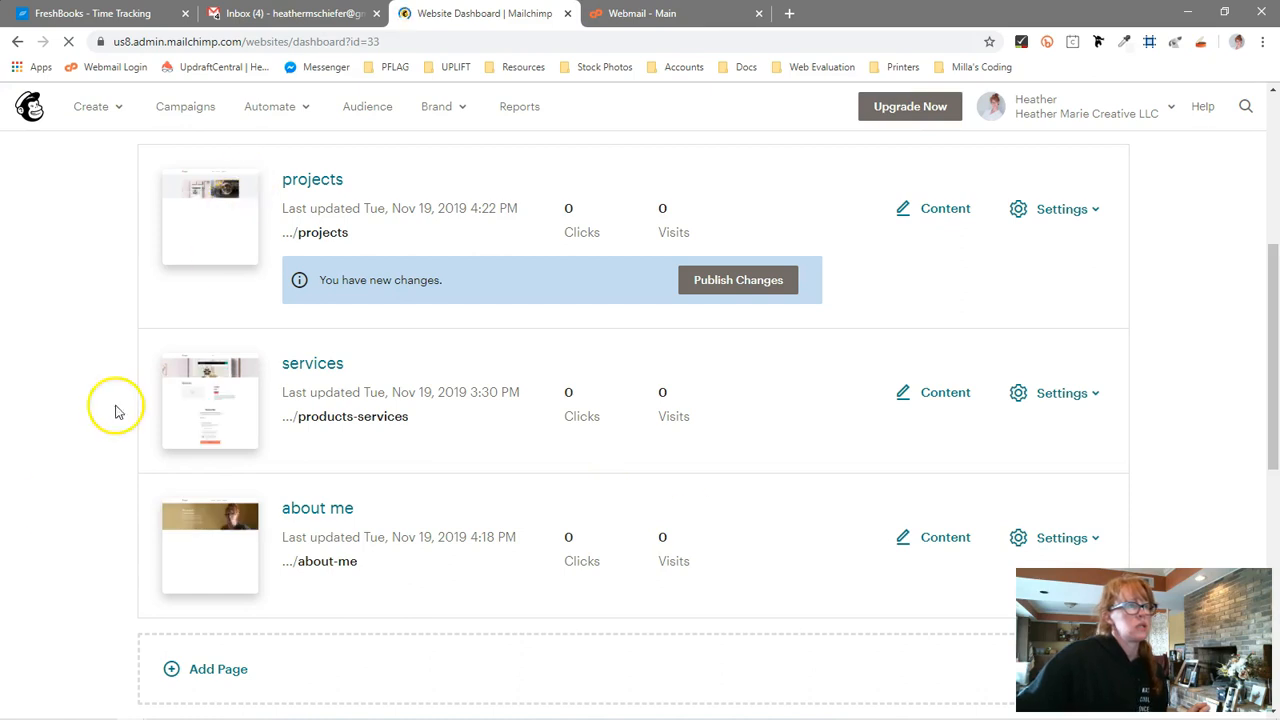
{"action": "left_click", "coordinate": [1068, 212]}
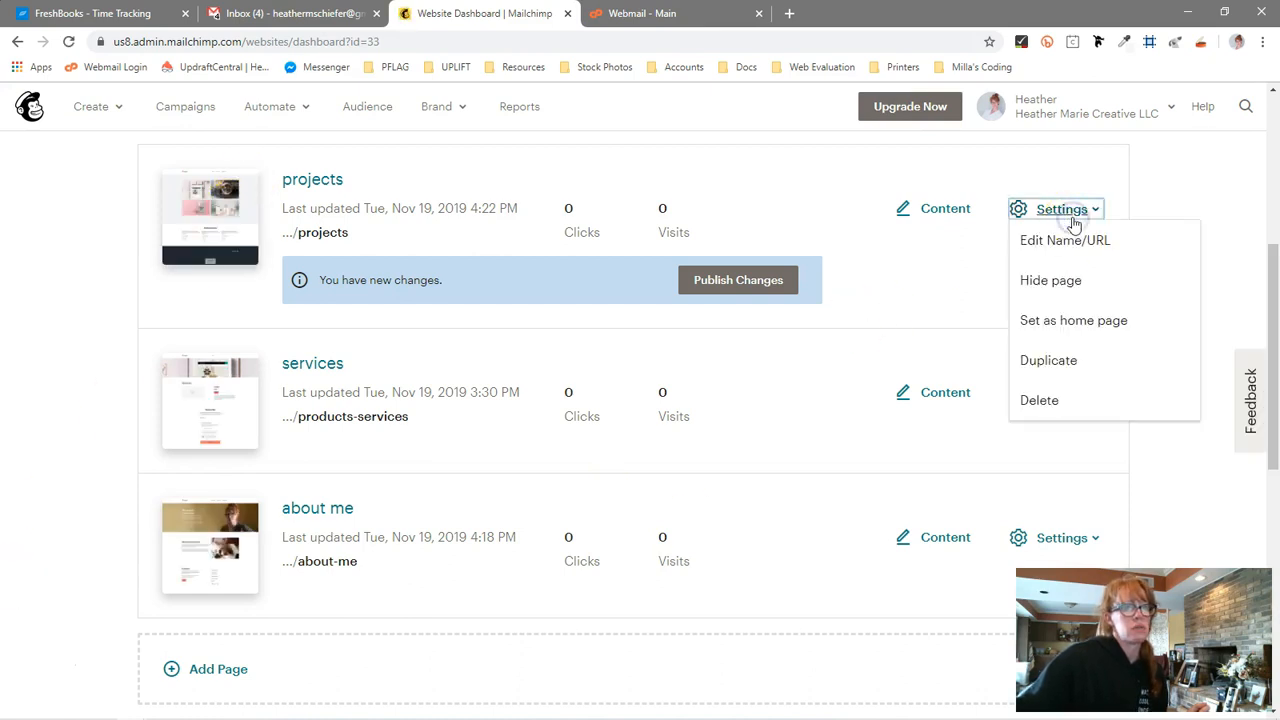
{"action": "left_click", "coordinate": [1066, 318]}
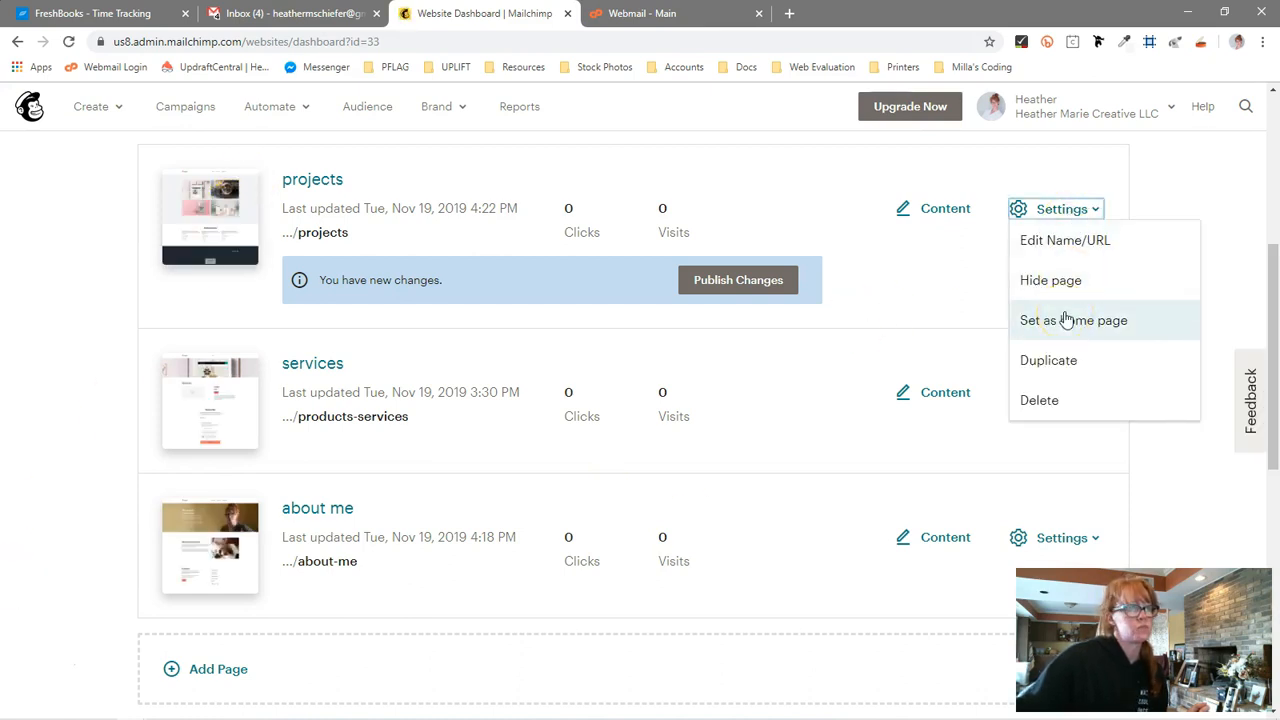
{"action": "left_click", "coordinate": [1066, 360]}
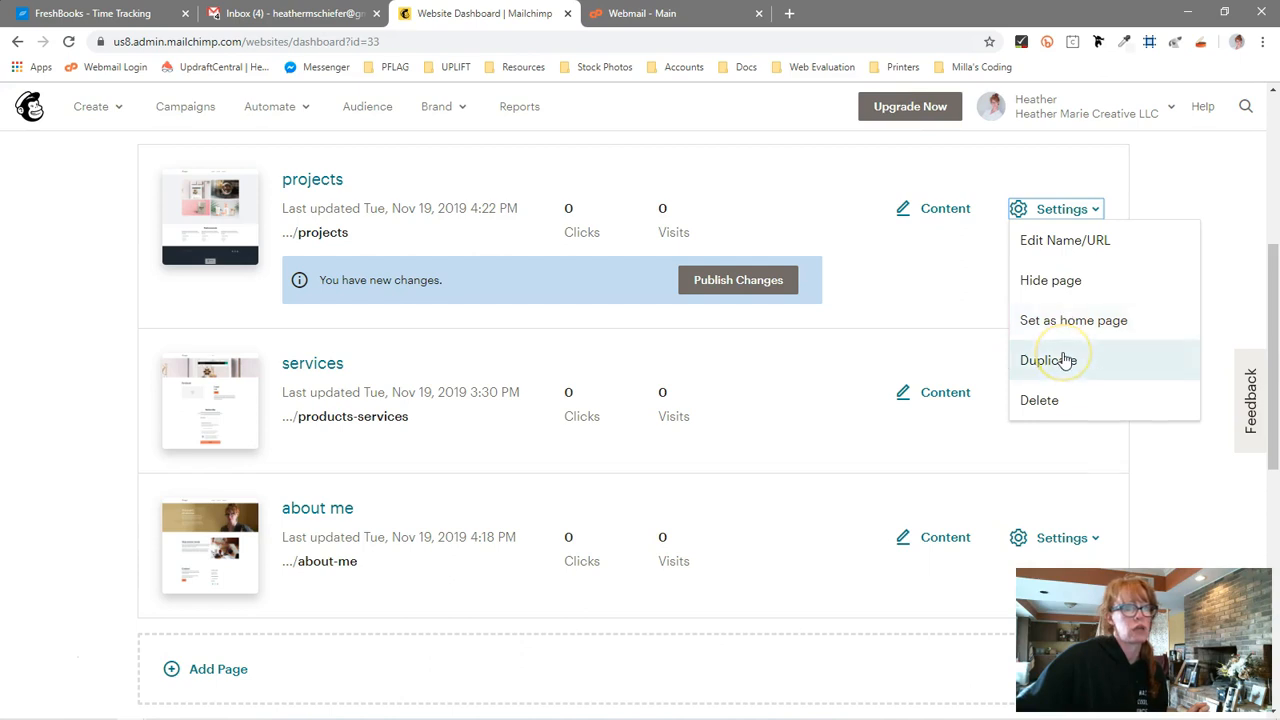
{"action": "left_click", "coordinate": [1061, 245]}
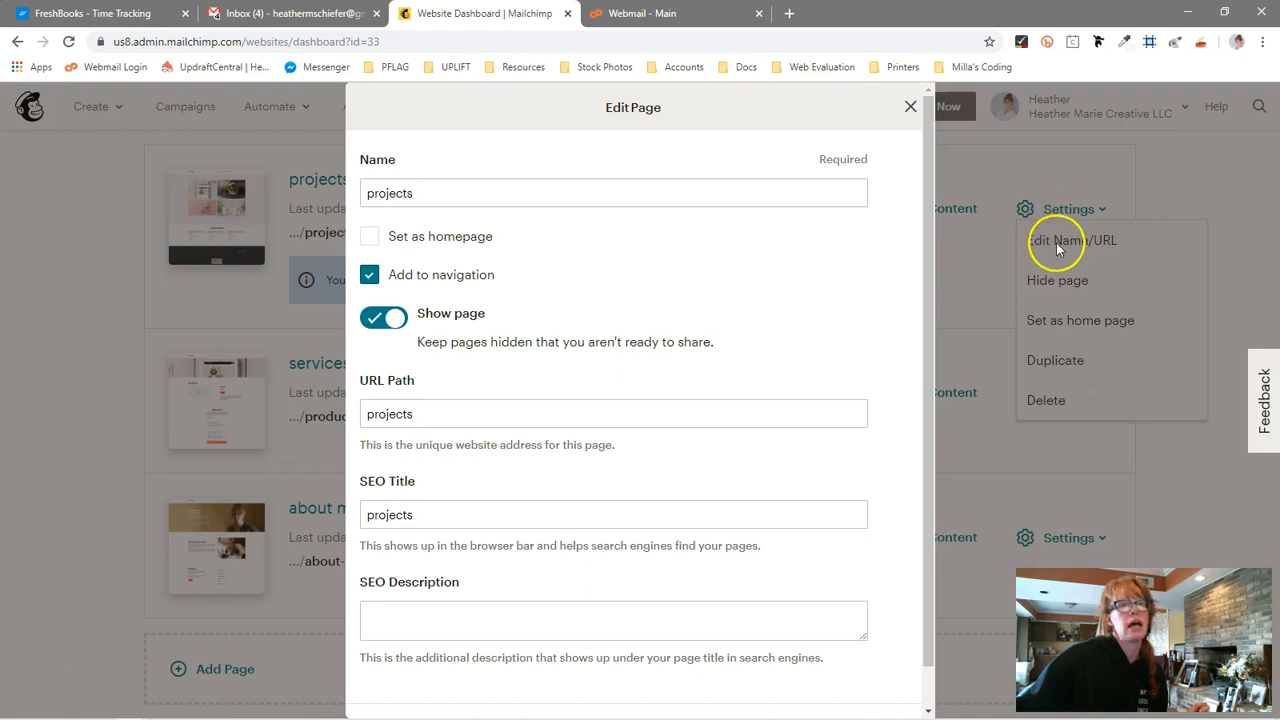
{"action": "scroll", "coordinate": [670, 373], "scroll_direction": "down", "scroll_amount": 1}
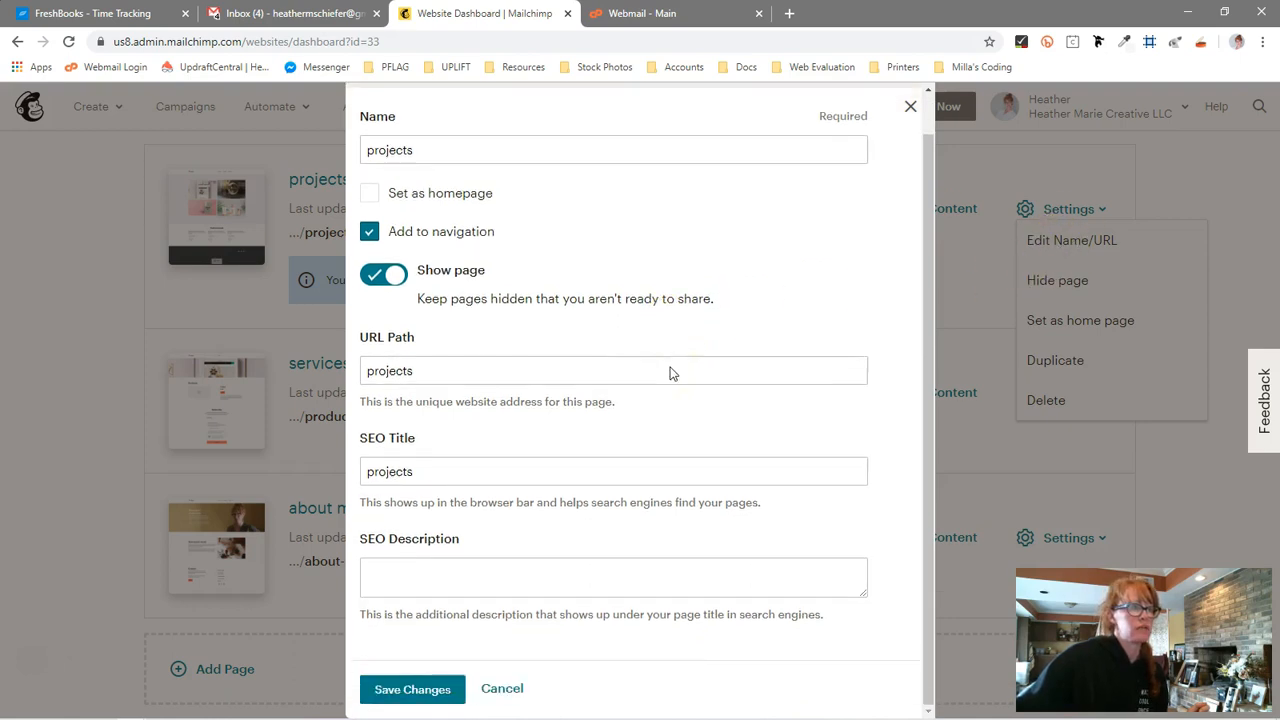
{"action": "left_click", "coordinate": [457, 477]}
{"action": "left_click", "coordinate": [447, 580]}
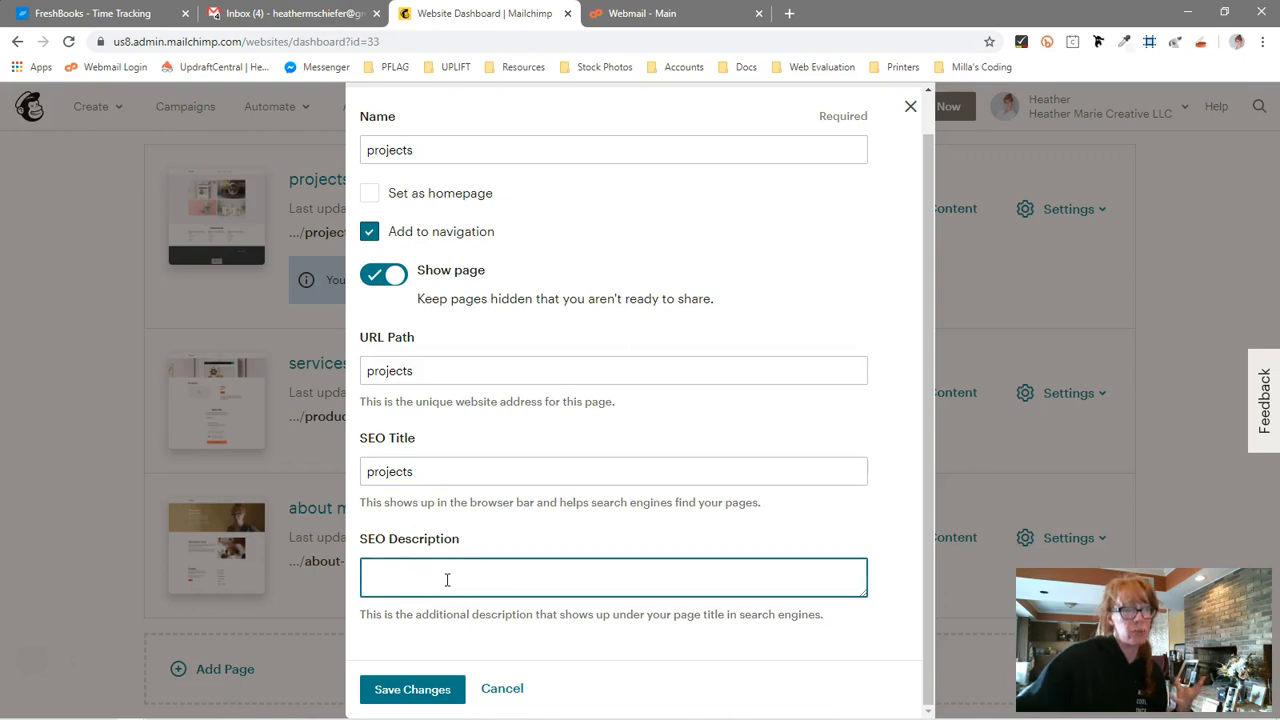
{"action": "left_click", "coordinate": [501, 689]}
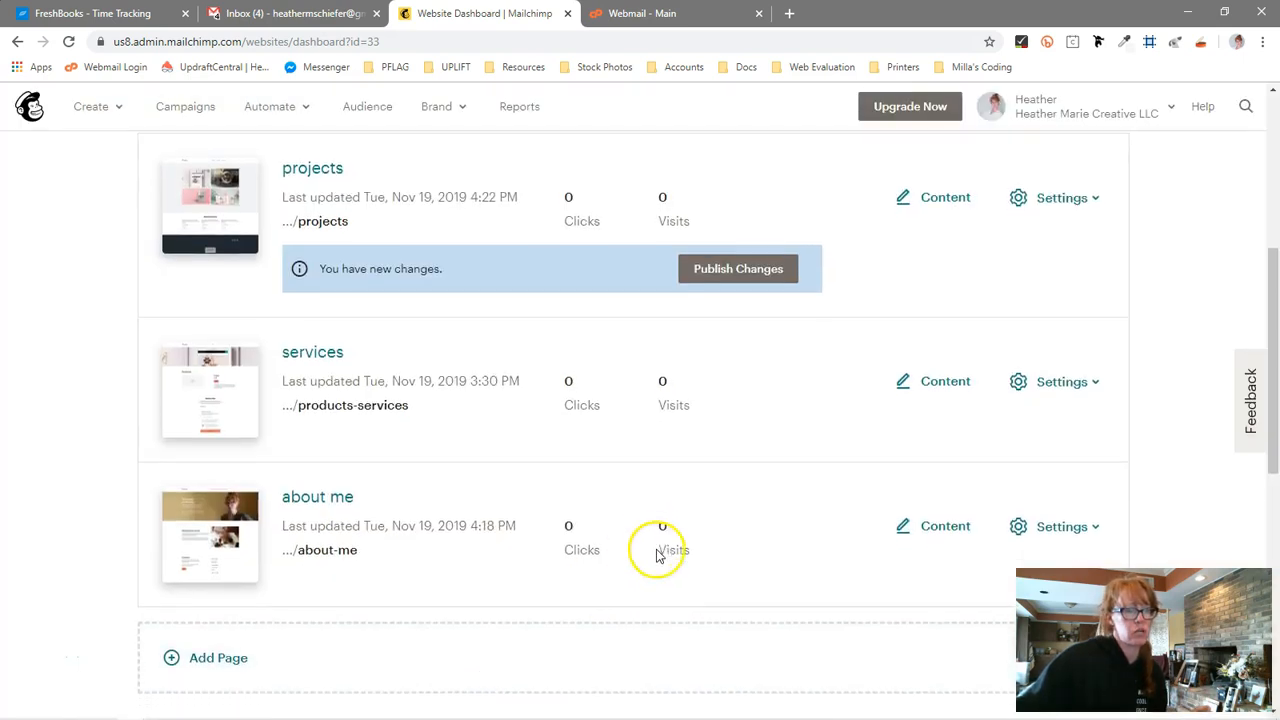
Try the Mailchimp, Facebook Pixel and Google Analytics site tracking toggles, then cancel the tracking dialog
{"action": "scroll", "coordinate": [657, 556], "scroll_direction": "down", "scroll_amount": 1}
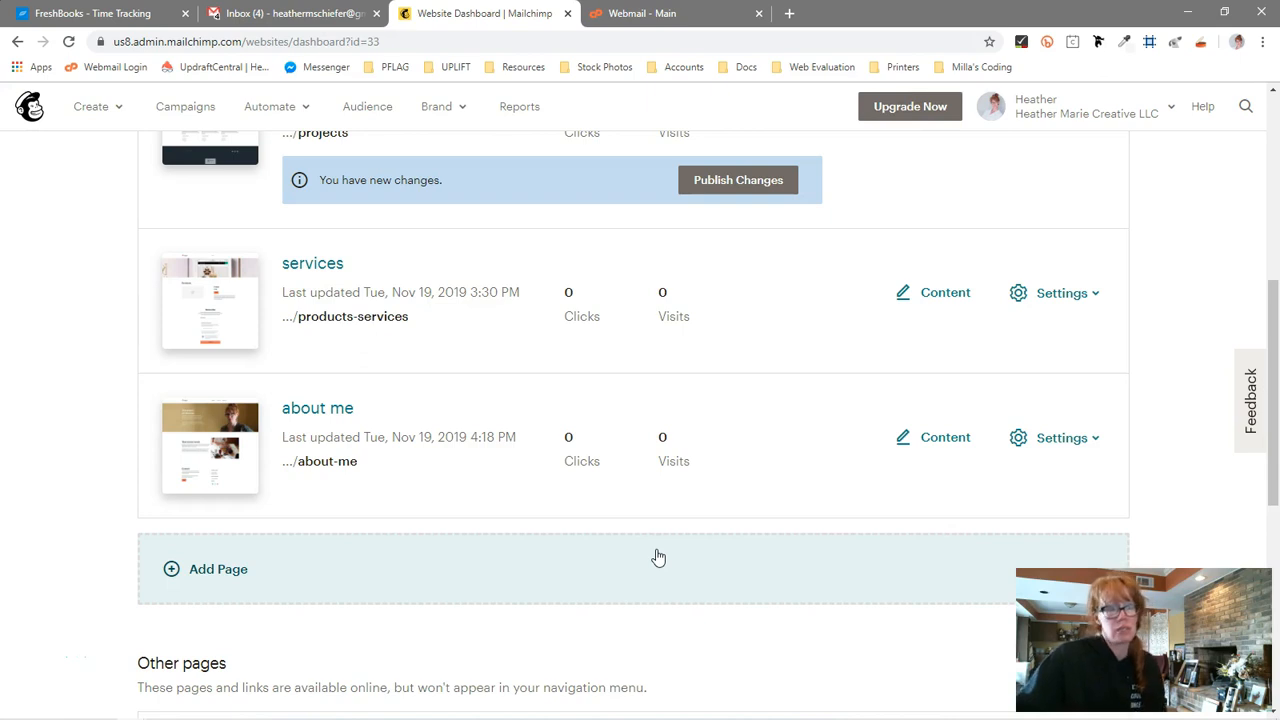
{"action": "scroll", "coordinate": [658, 557], "scroll_direction": "up", "scroll_amount": 5}
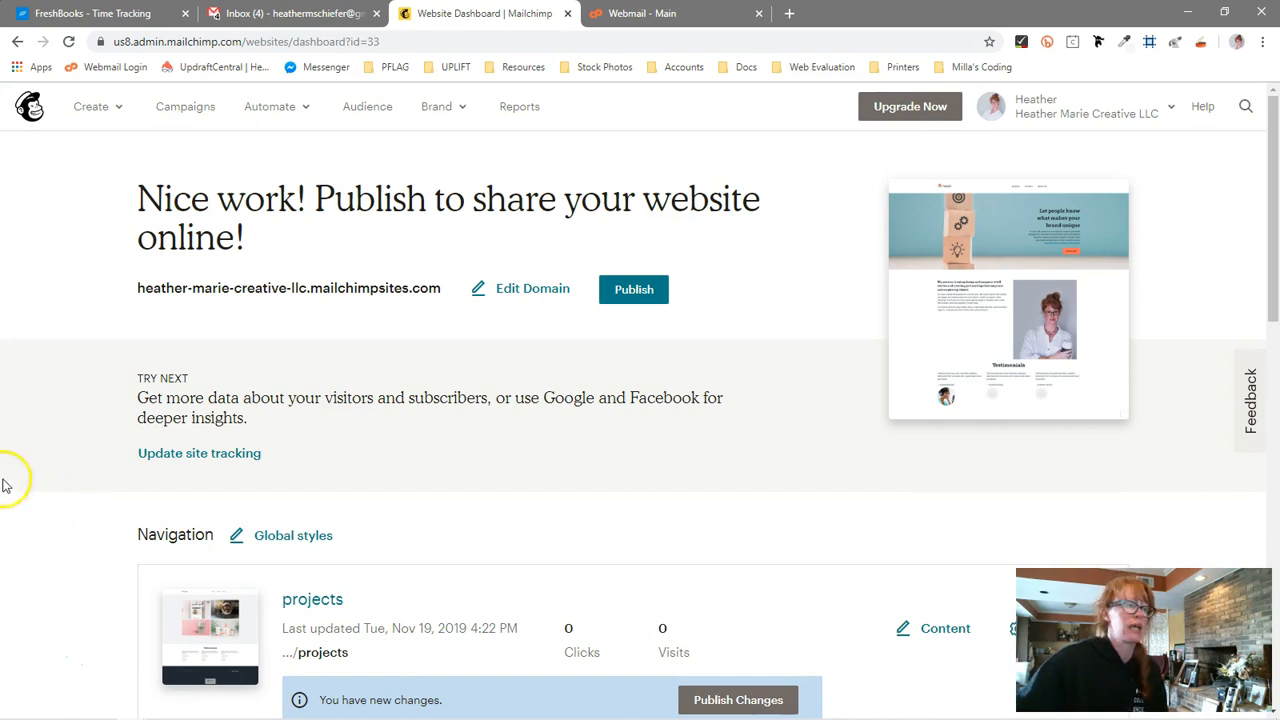
{"action": "scroll", "coordinate": [60, 480], "scroll_direction": "down", "scroll_amount": 2}
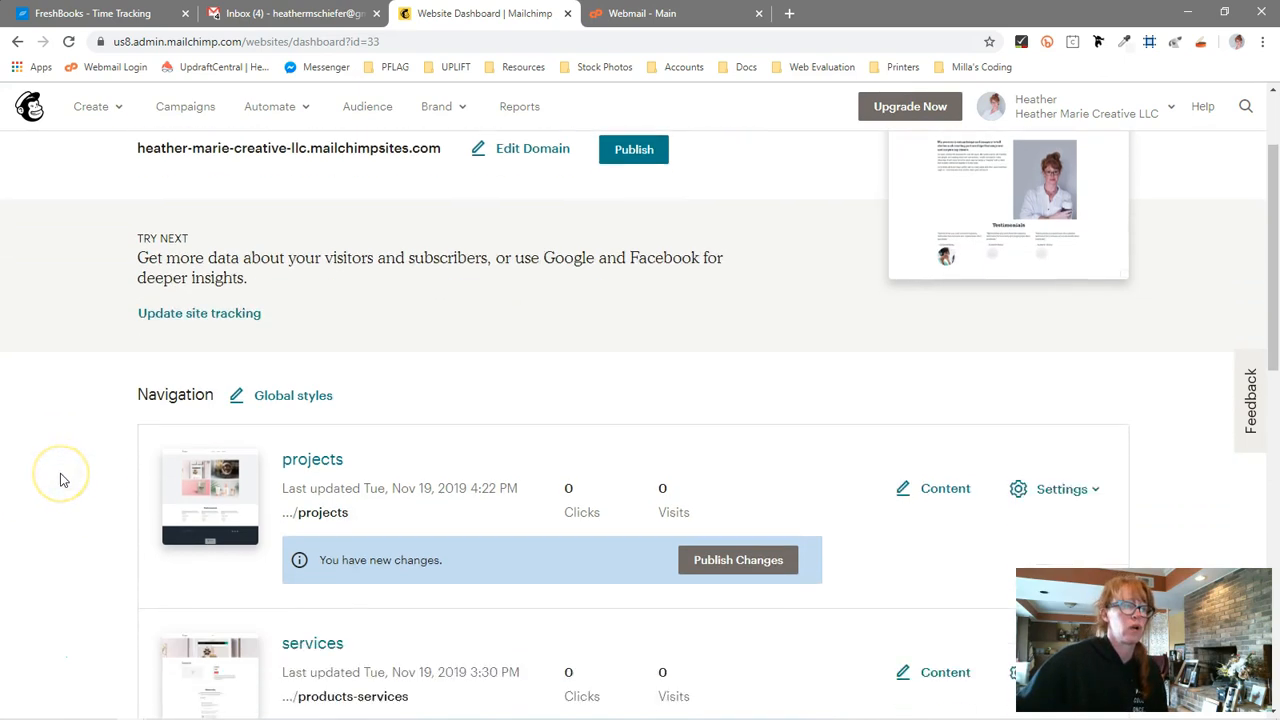
{"action": "left_click", "coordinate": [157, 316]}
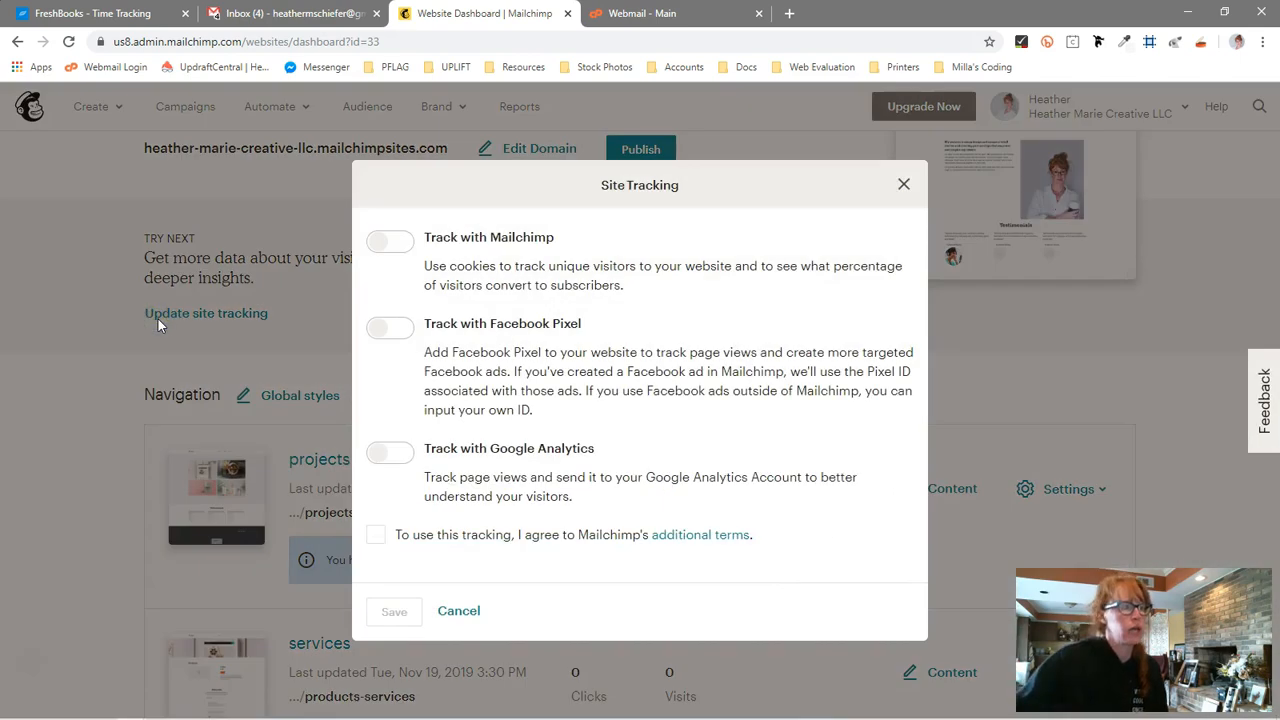
{"action": "left_click", "coordinate": [403, 331]}
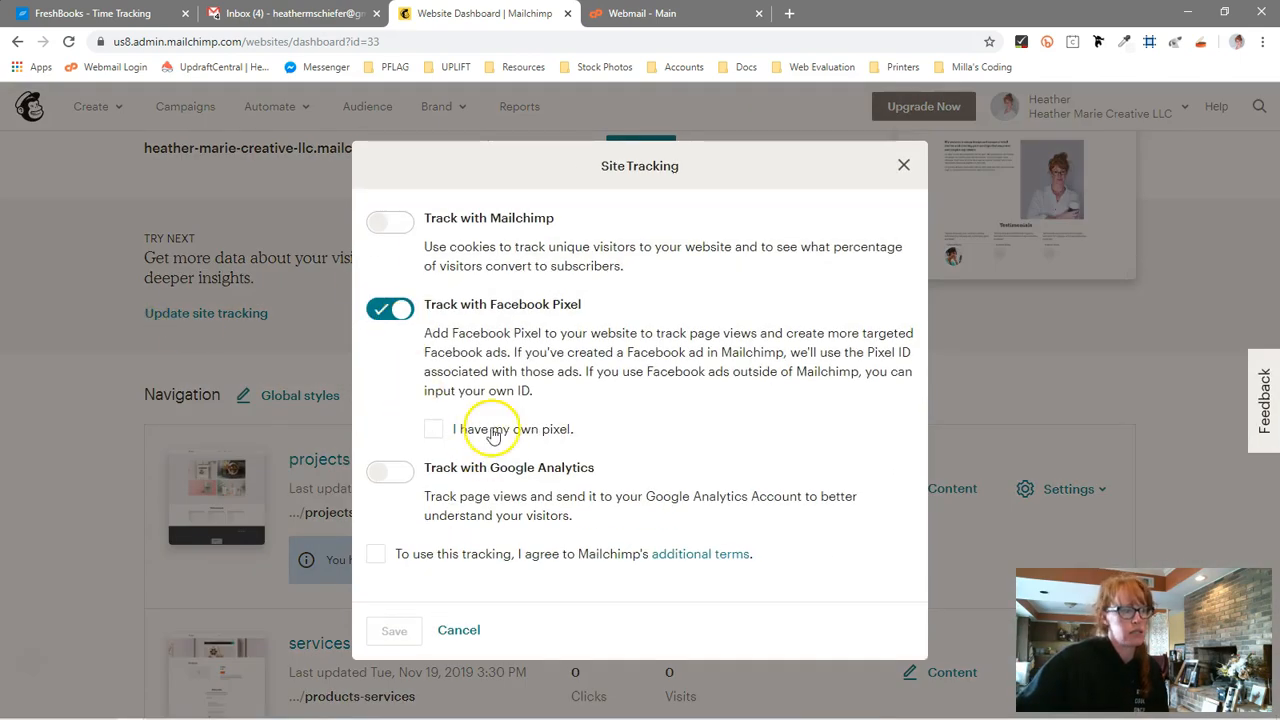
{"action": "left_click", "coordinate": [409, 326]}
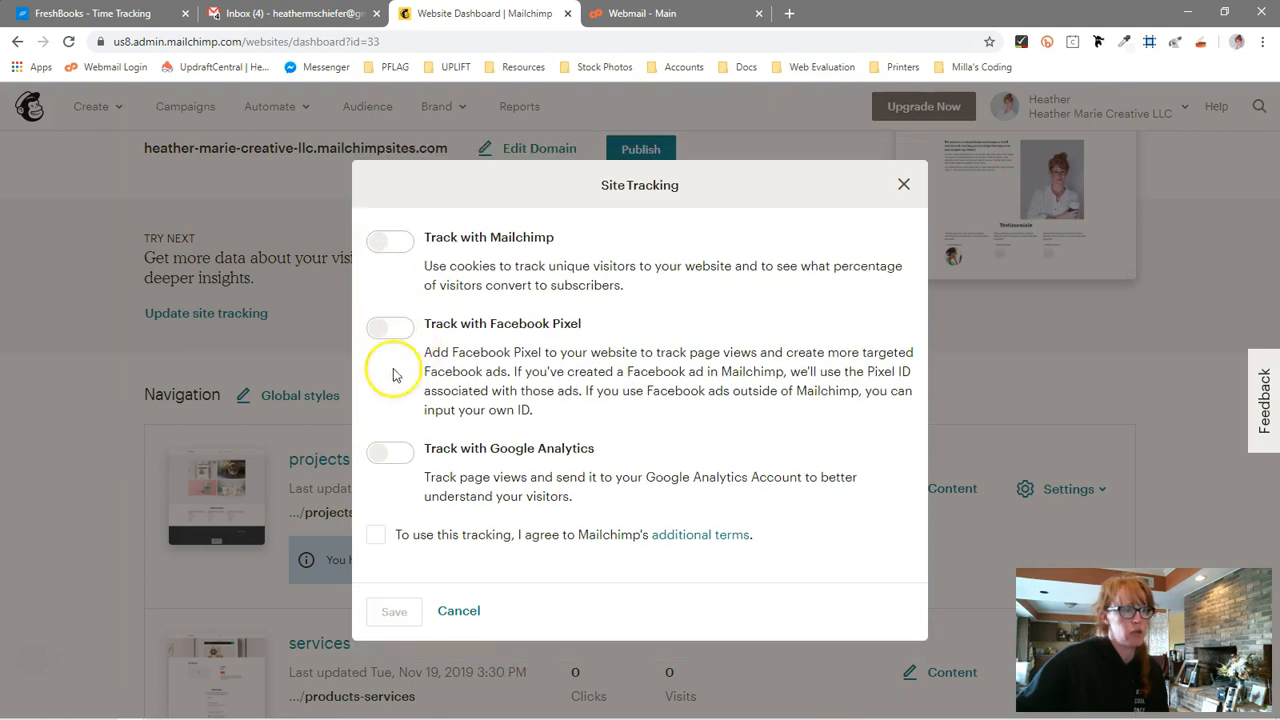
{"action": "left_click", "coordinate": [391, 250]}
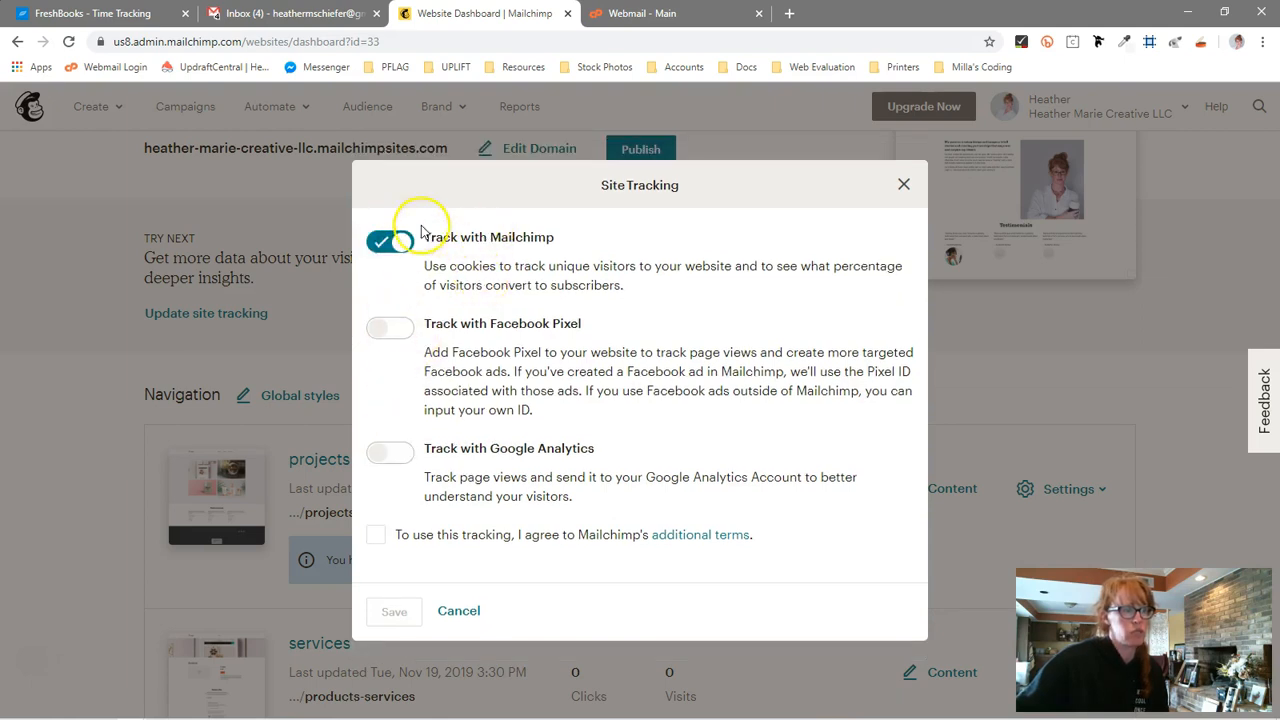
{"action": "left_click", "coordinate": [405, 242]}
{"action": "left_click", "coordinate": [395, 456]}
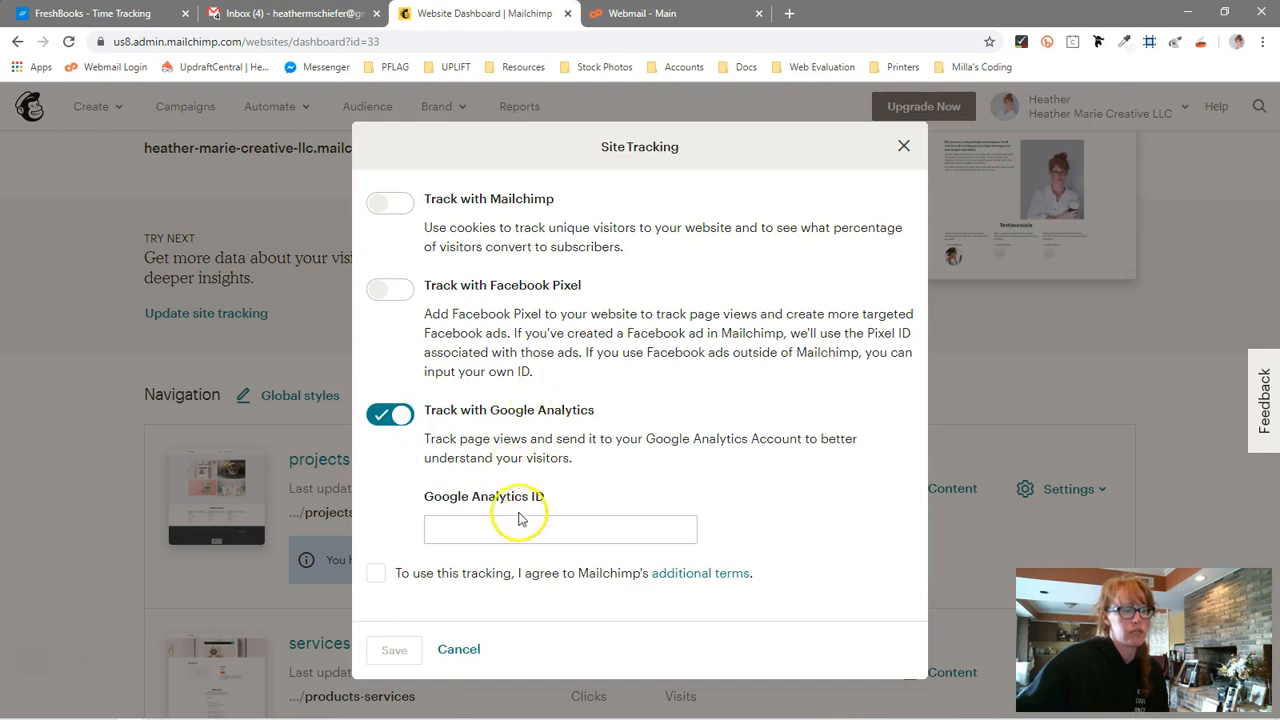
{"action": "left_click", "coordinate": [472, 649]}
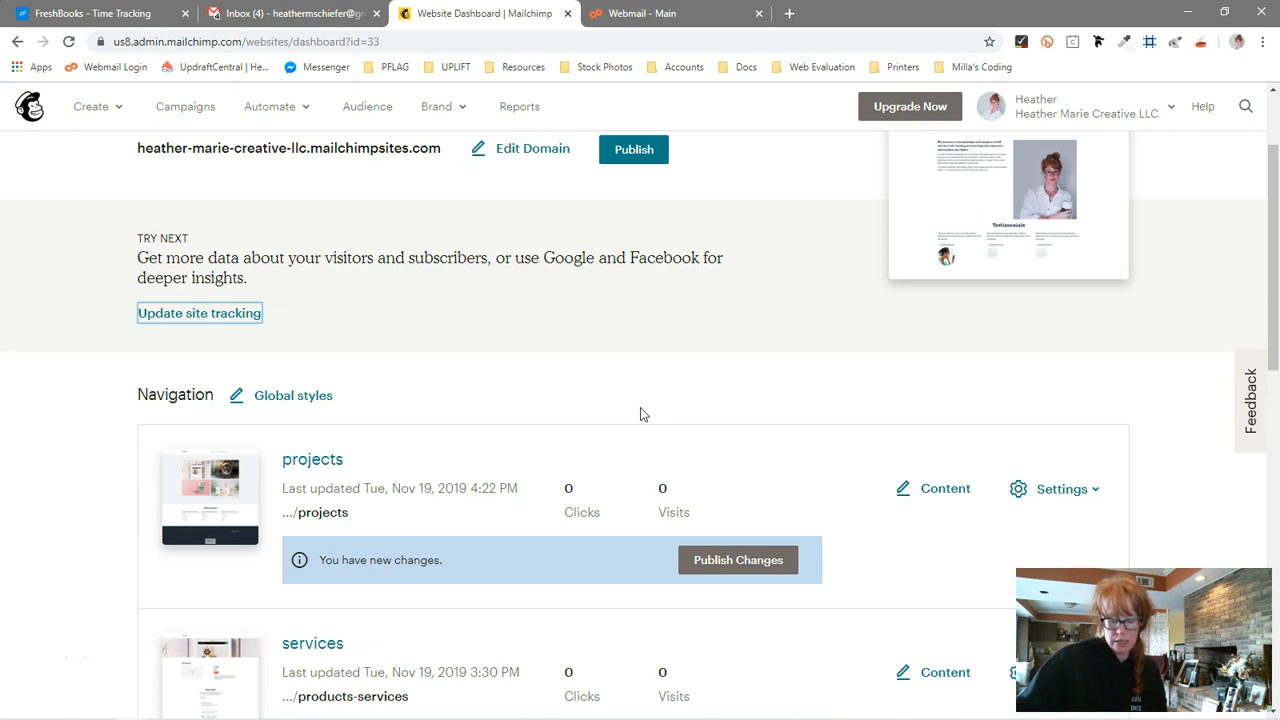
Open the site's Edit Domain dialog to review domain and title options, then cancel it
{"action": "scroll", "coordinate": [622, 372], "scroll_direction": "up", "scroll_amount": 2}
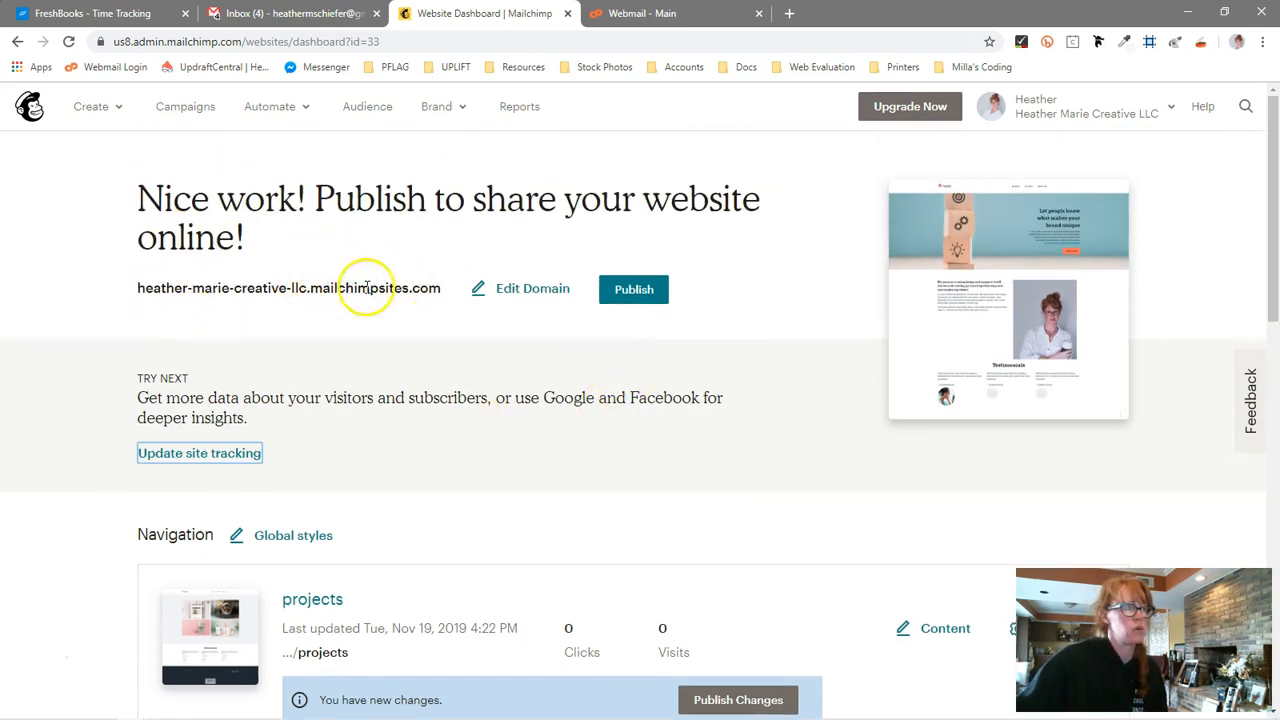
{"action": "left_click", "coordinate": [491, 289]}
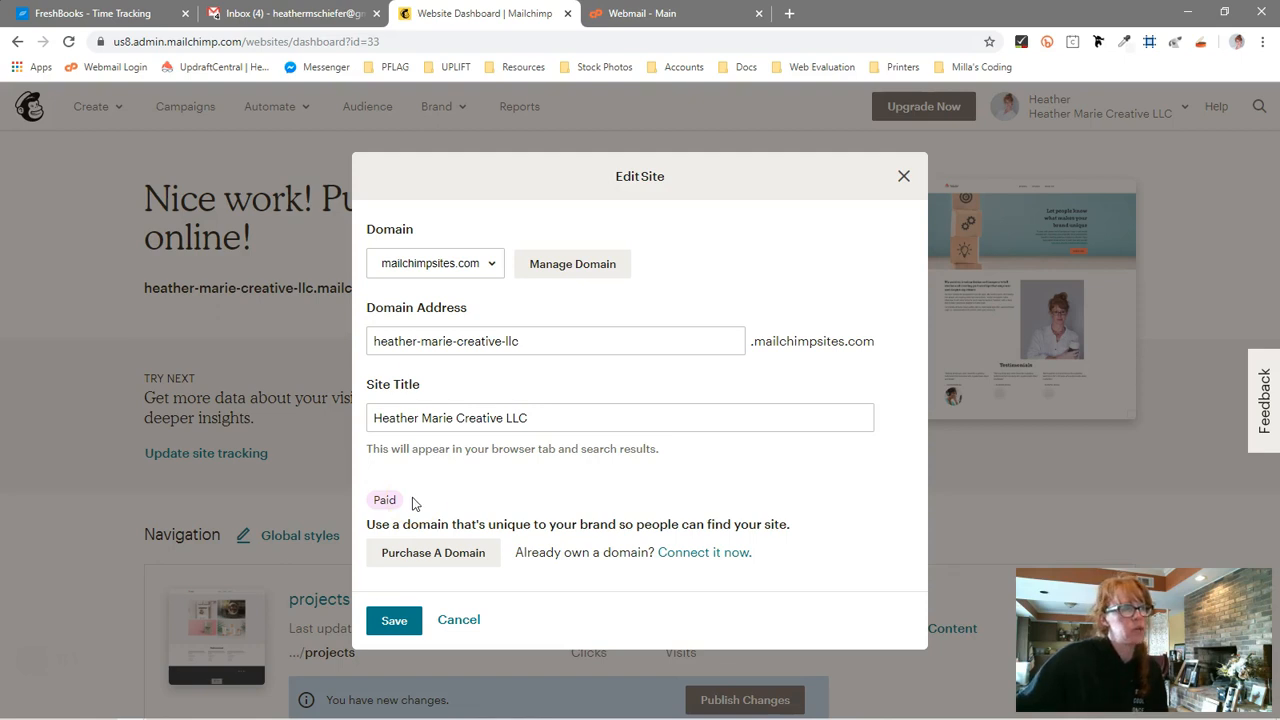
{"action": "left_click", "coordinate": [451, 622]}
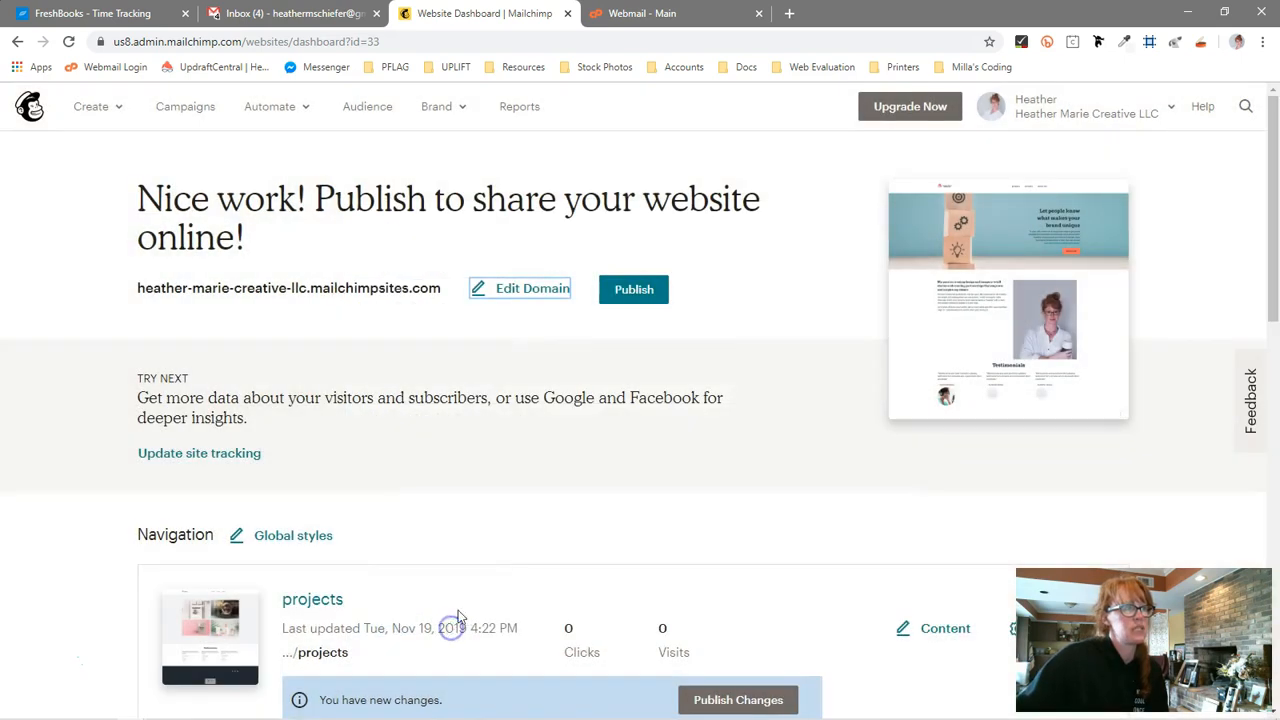